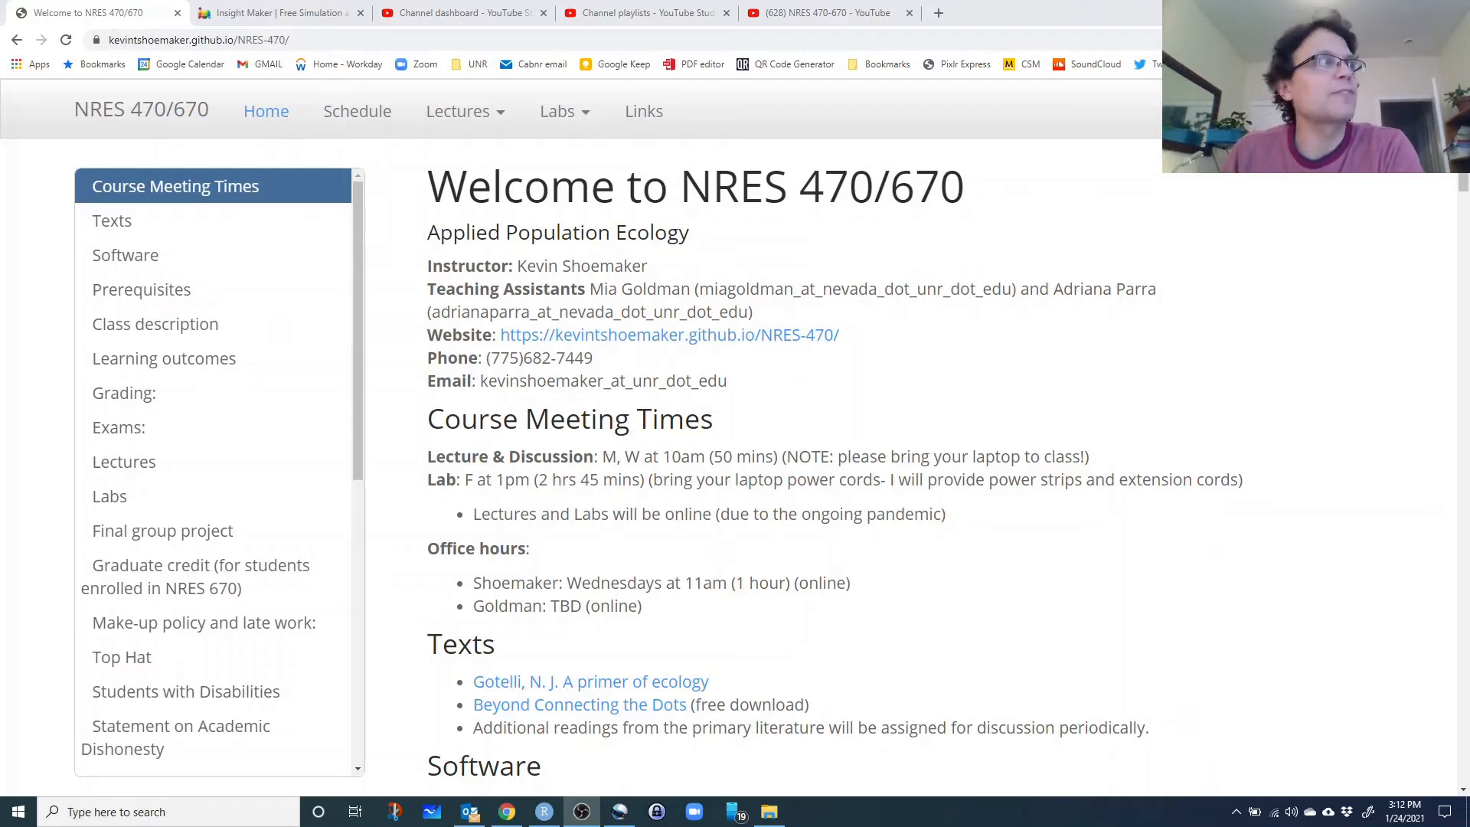
Step: Open the lecture "A whole-systems approach to population ecology" and go to its "In-class Exercise: InsightMaker" section
{"action": "left_click", "coordinate": [454, 113]}
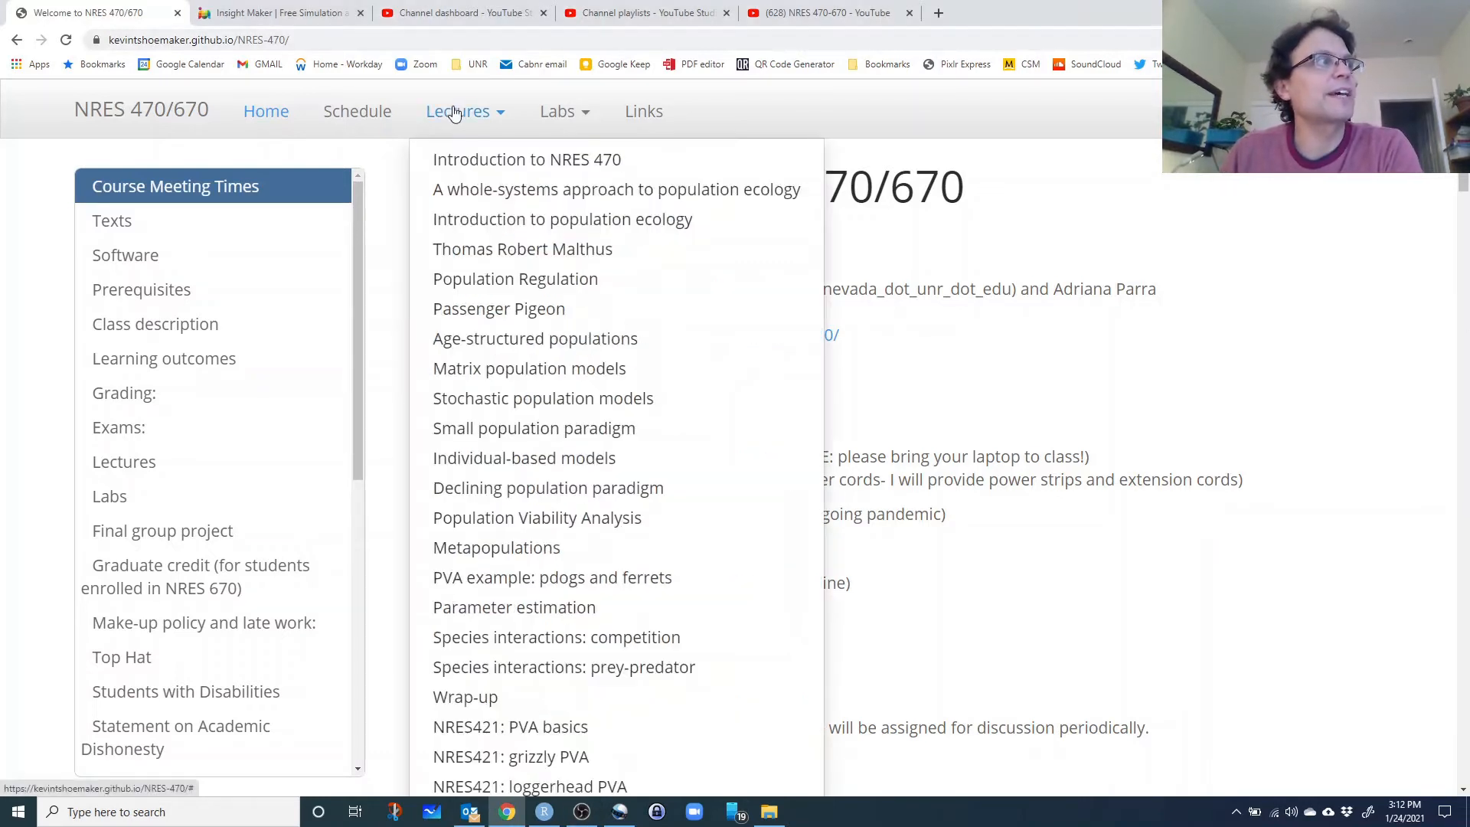
{"action": "left_click", "coordinate": [498, 190]}
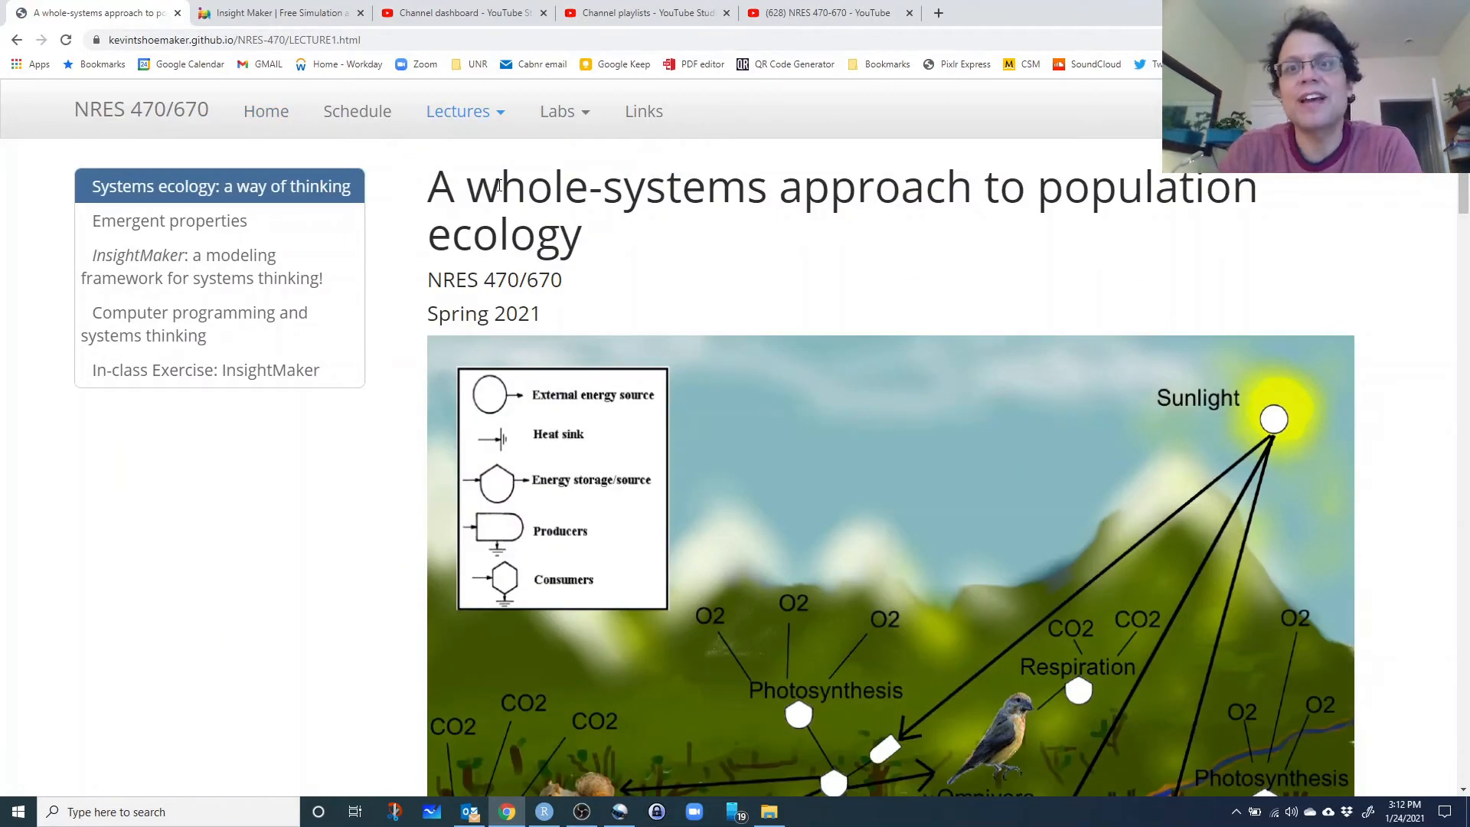
{"action": "left_click", "coordinate": [242, 385]}
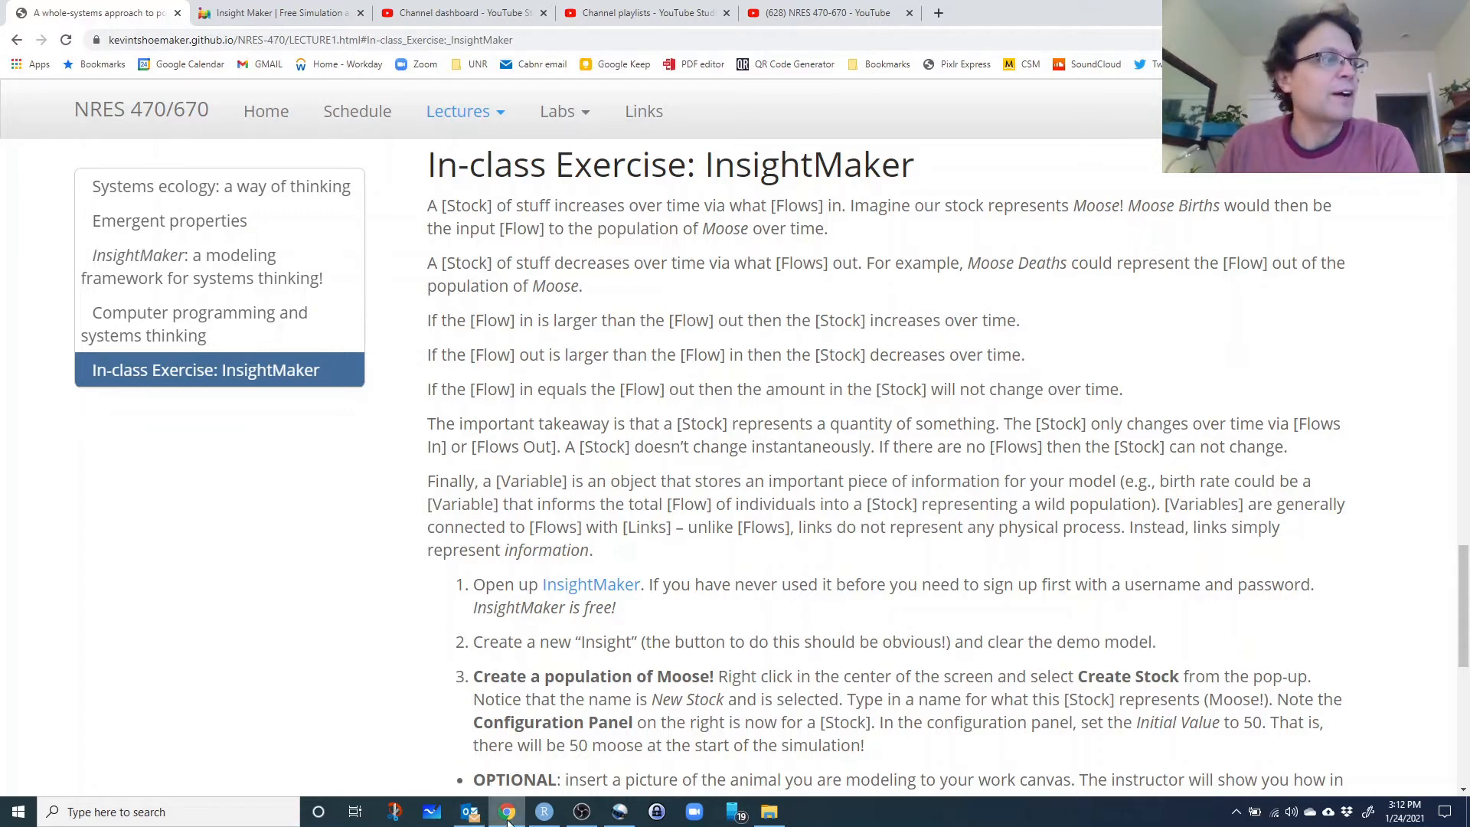
Step: Open insightmaker.com in a new browser tab
{"action": "left_click", "coordinate": [936, 15]}
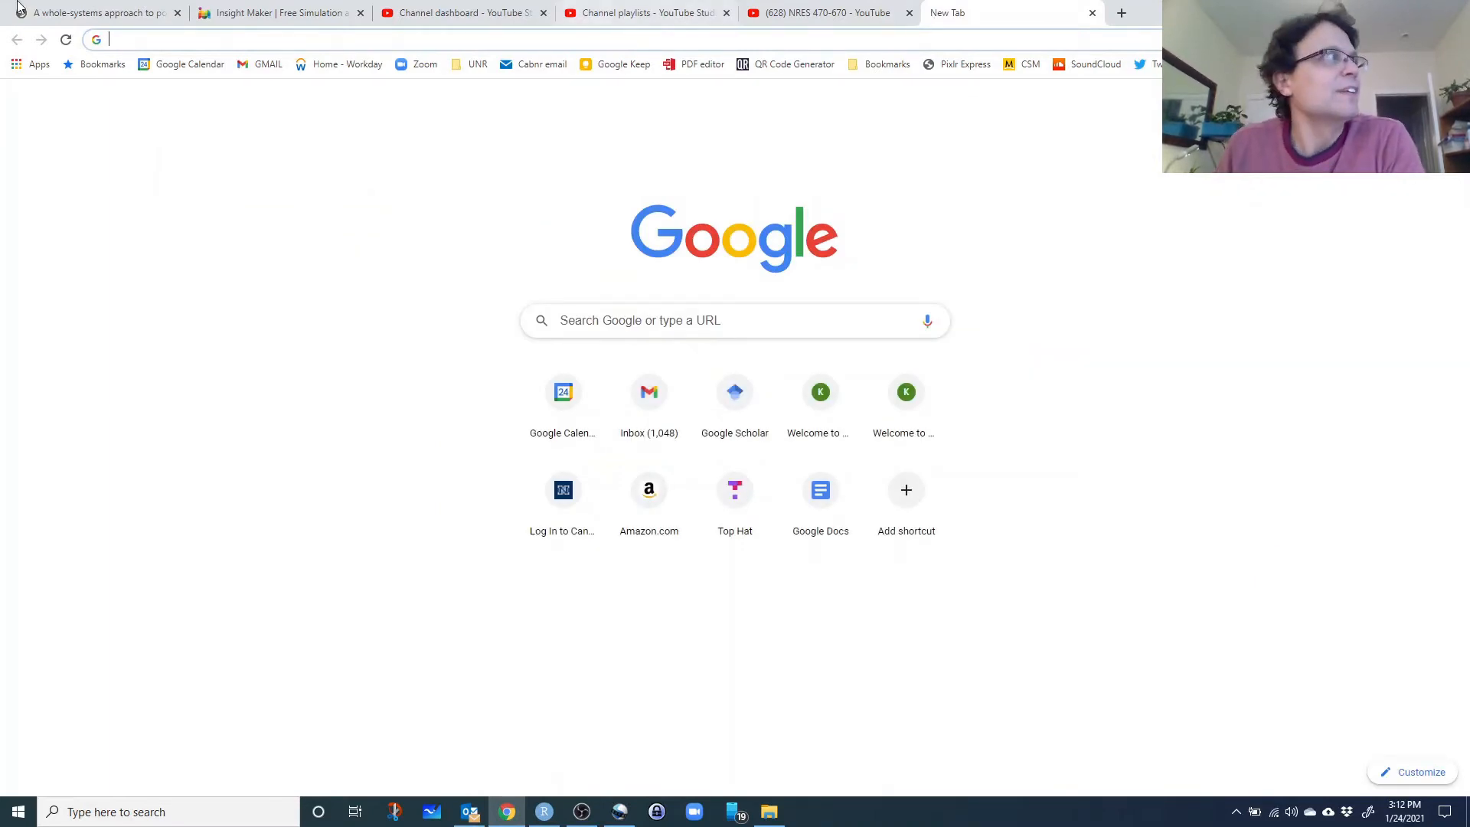
{"action": "left_click", "coordinate": [148, 42]}
{"action": "type", "text": "ins"}
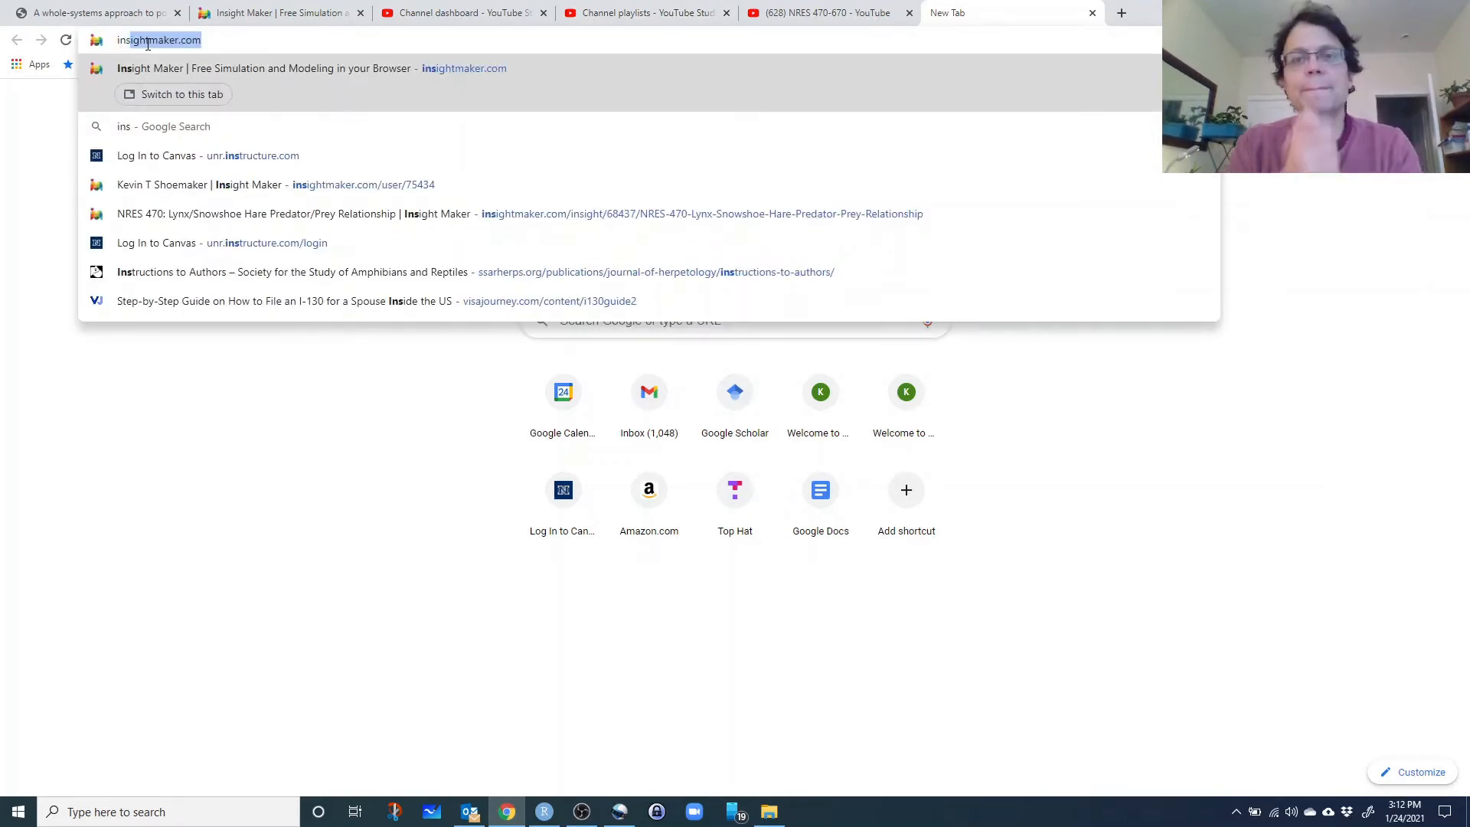
{"action": "key", "text": "Right"}
{"action": "key", "text": "Return"}
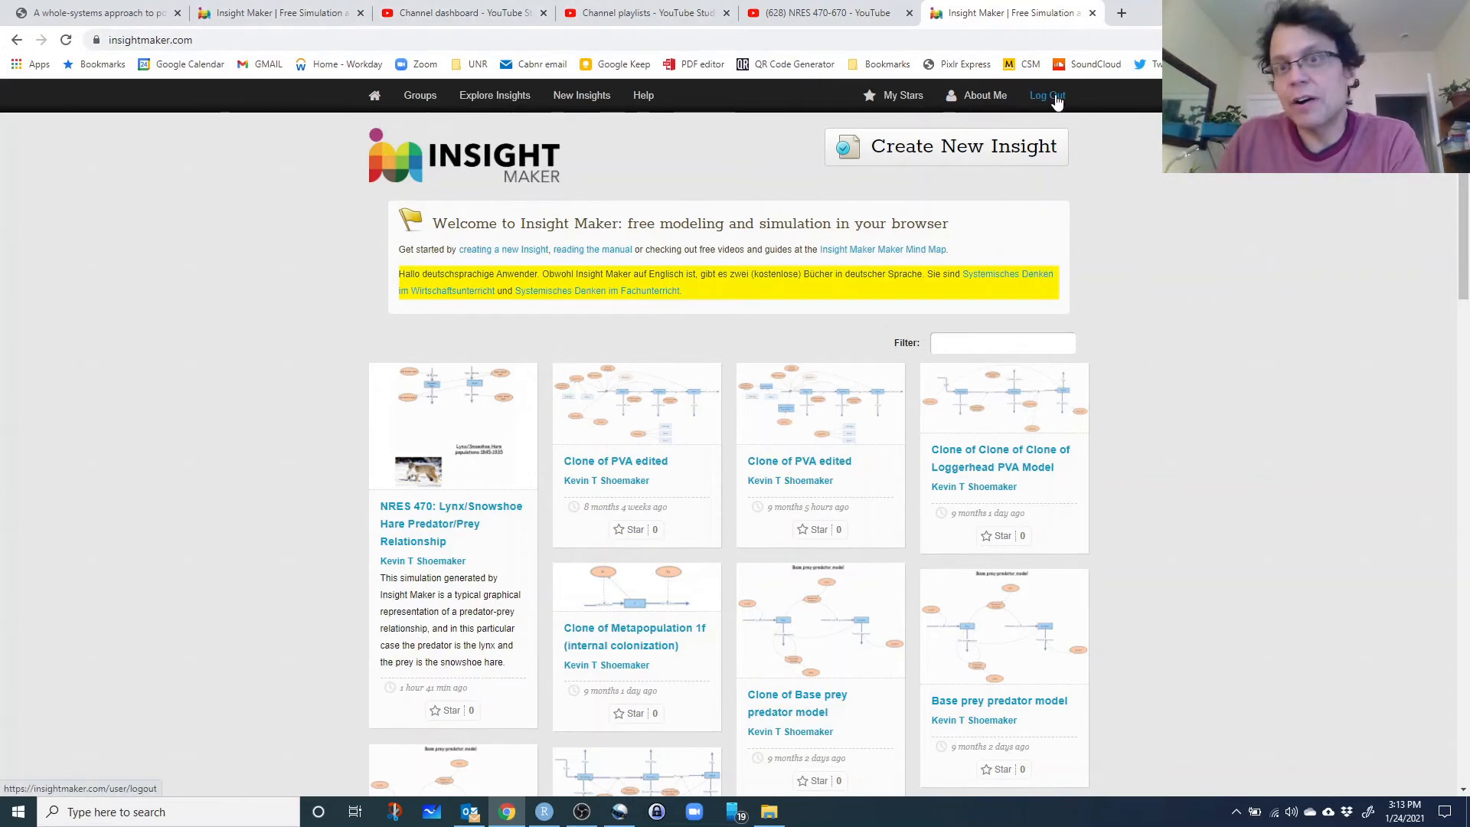
Step: Create a new Insight cleared of the demo model and add a stock near the middle of the canvas
{"action": "left_click", "coordinate": [949, 148]}
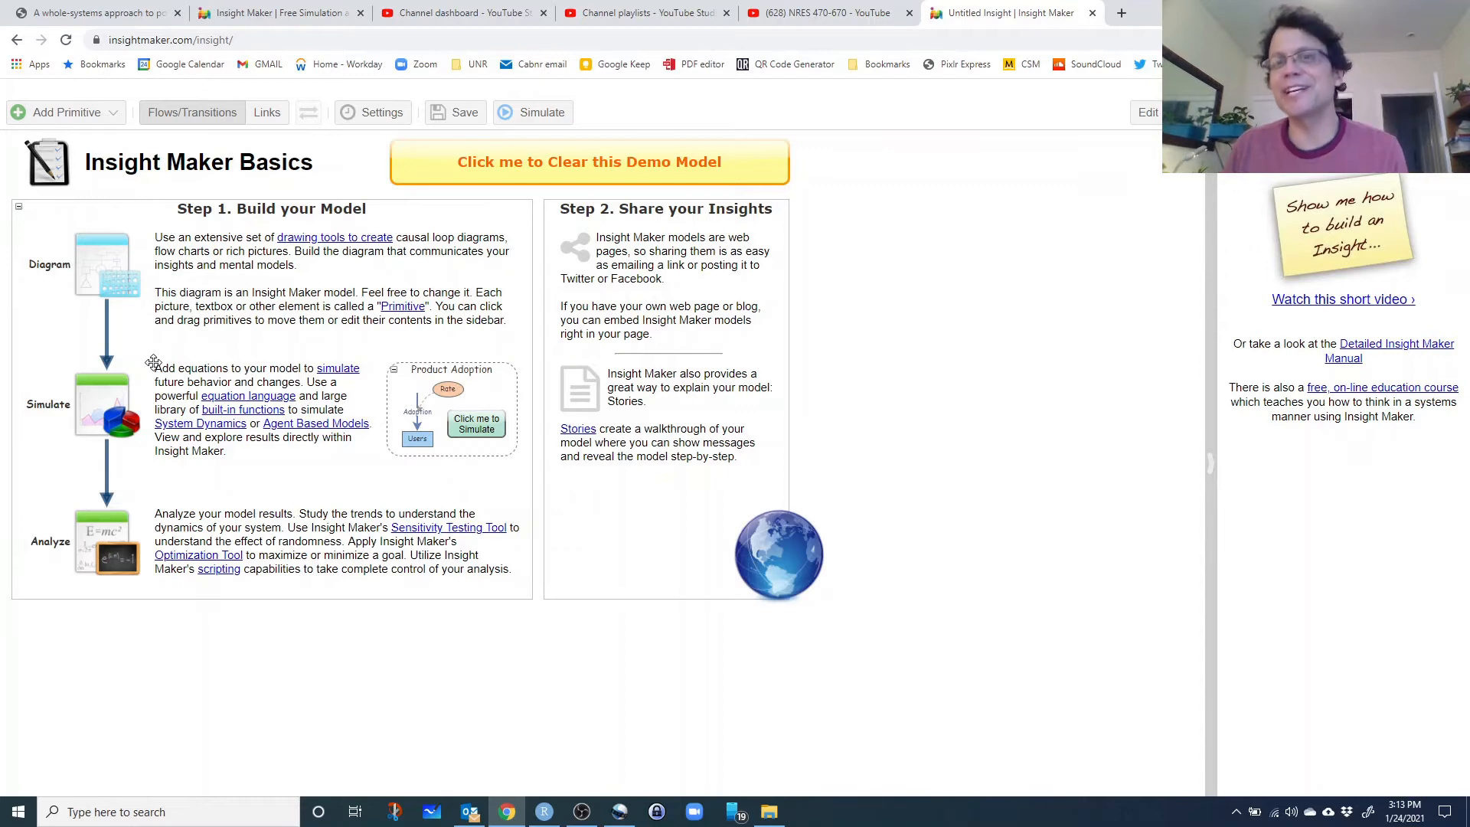
{"action": "left_click", "coordinate": [600, 164]}
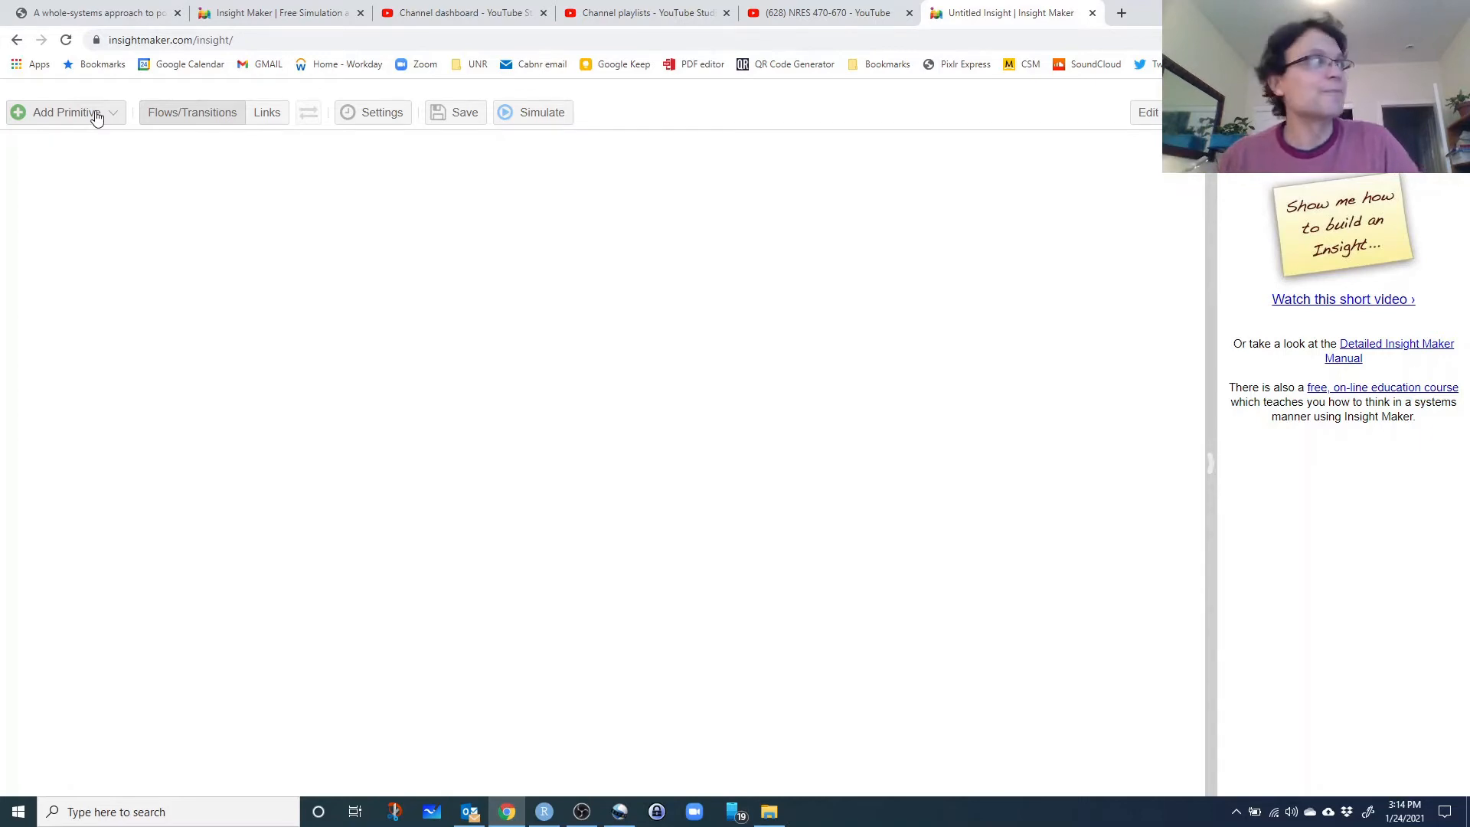
{"action": "right_click", "coordinate": [502, 317]}
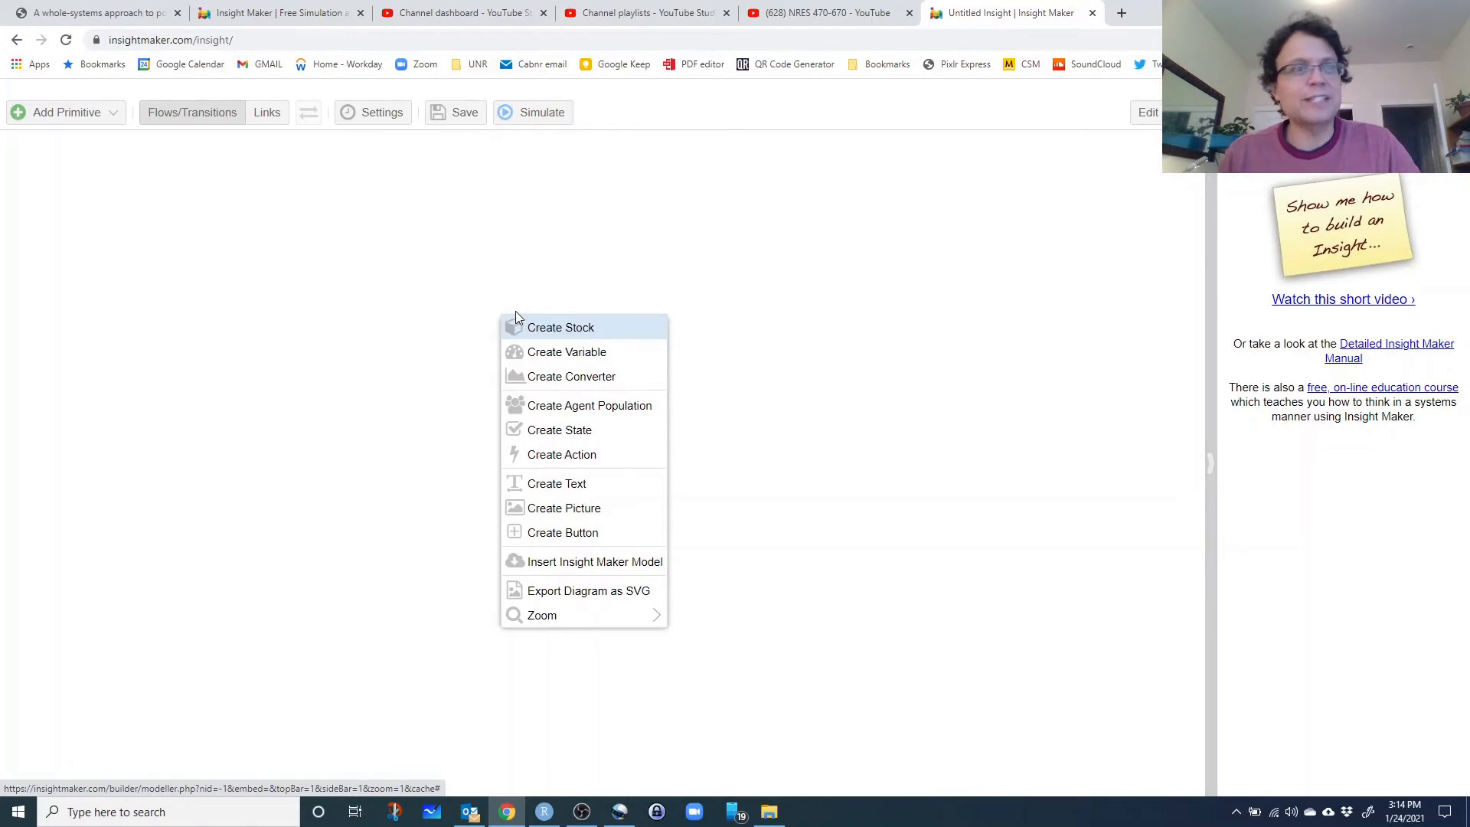
{"action": "left_click", "coordinate": [584, 328]}
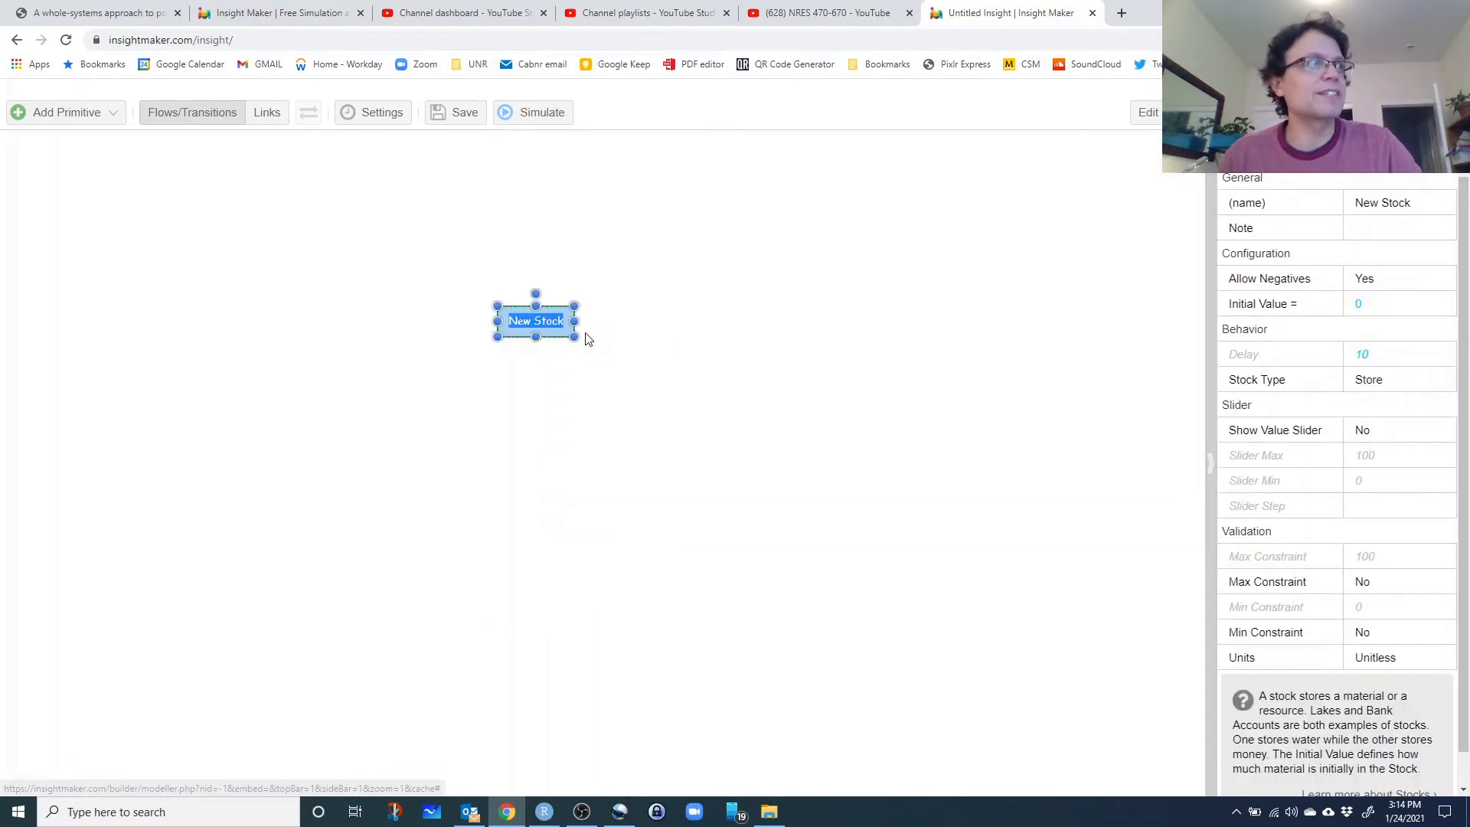
Step: Add a second stock to the upper right of the first one, and delete it again
{"action": "left_click", "coordinate": [61, 115]}
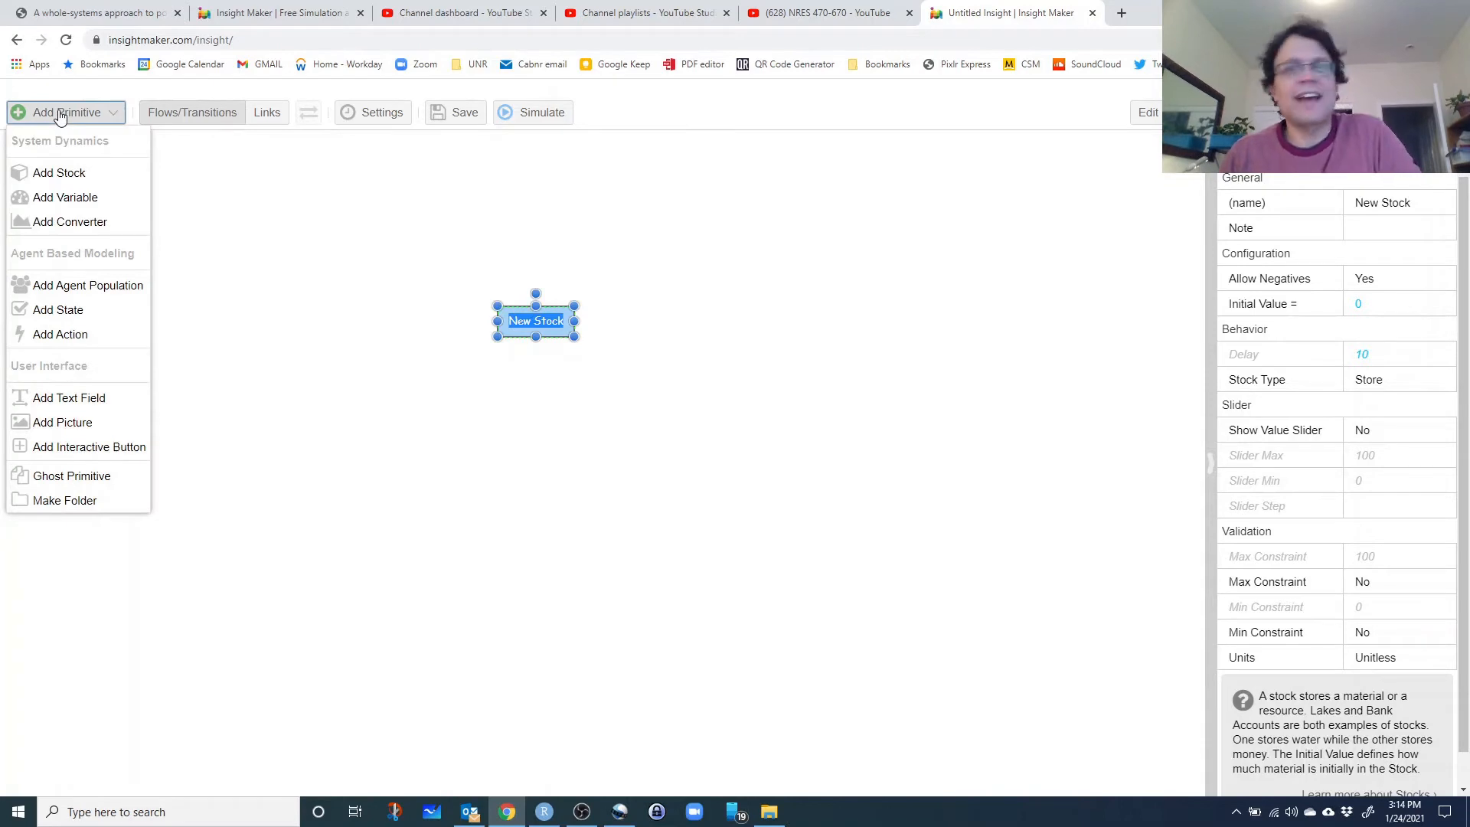
{"action": "left_click", "coordinate": [57, 174]}
{"action": "left_click_drag", "start_coordinate": [244, 200], "coordinate": [898, 278]}
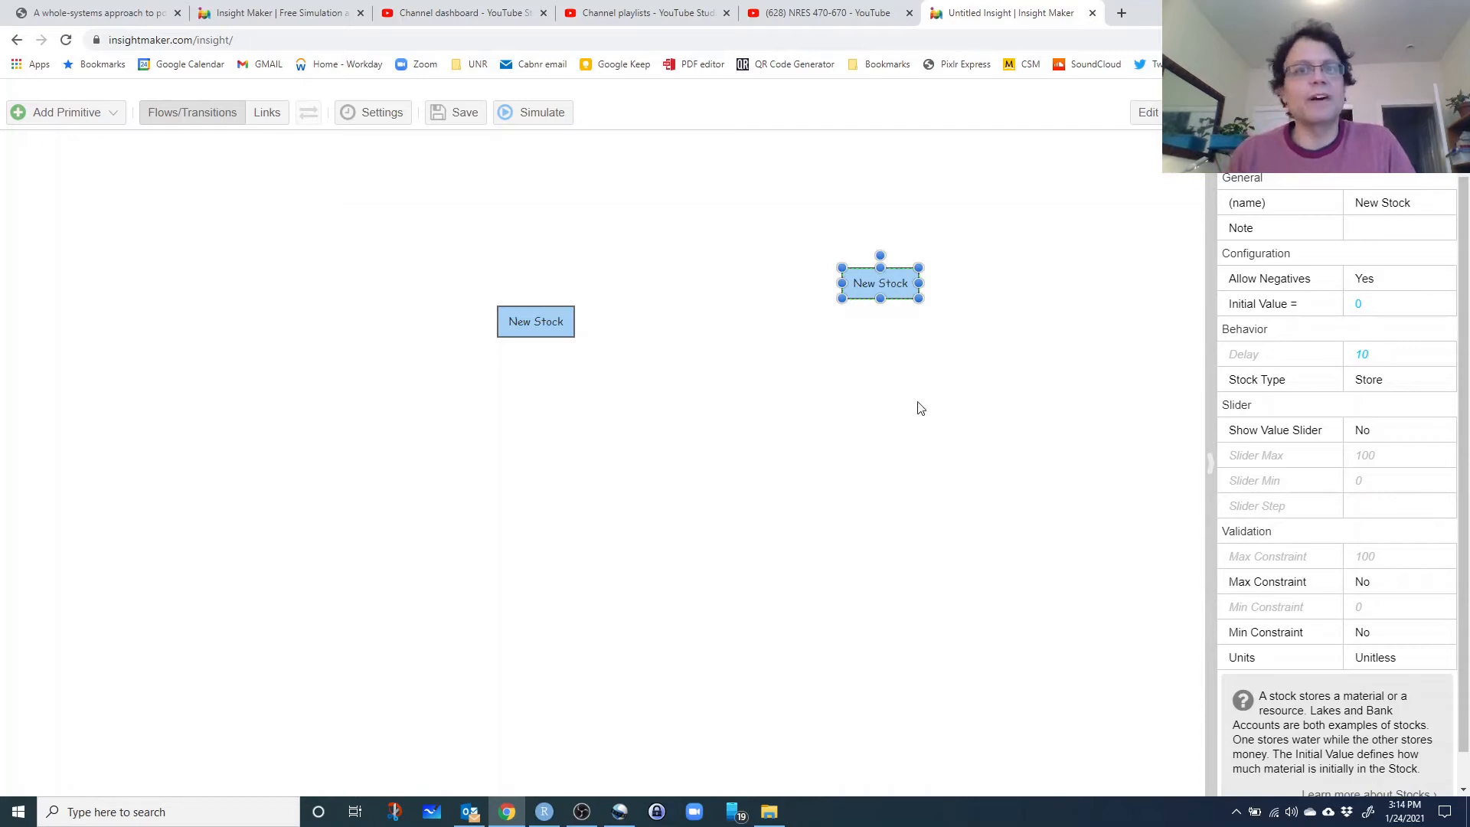
{"action": "left_click", "coordinate": [921, 312]}
{"action": "left_click_drag", "start_coordinate": [816, 228], "coordinate": [1028, 379]}
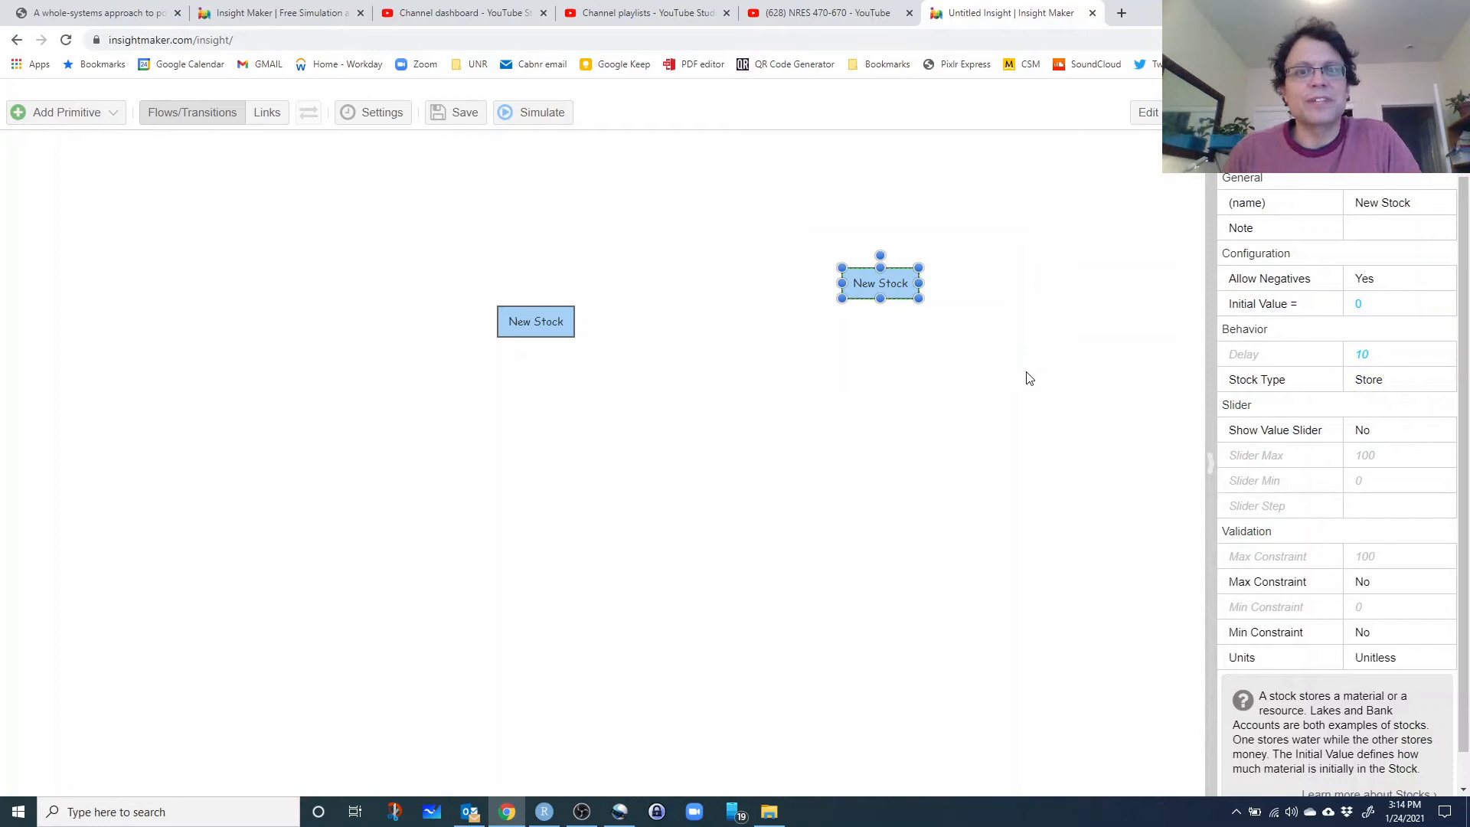
{"action": "key", "text": "Delete"}
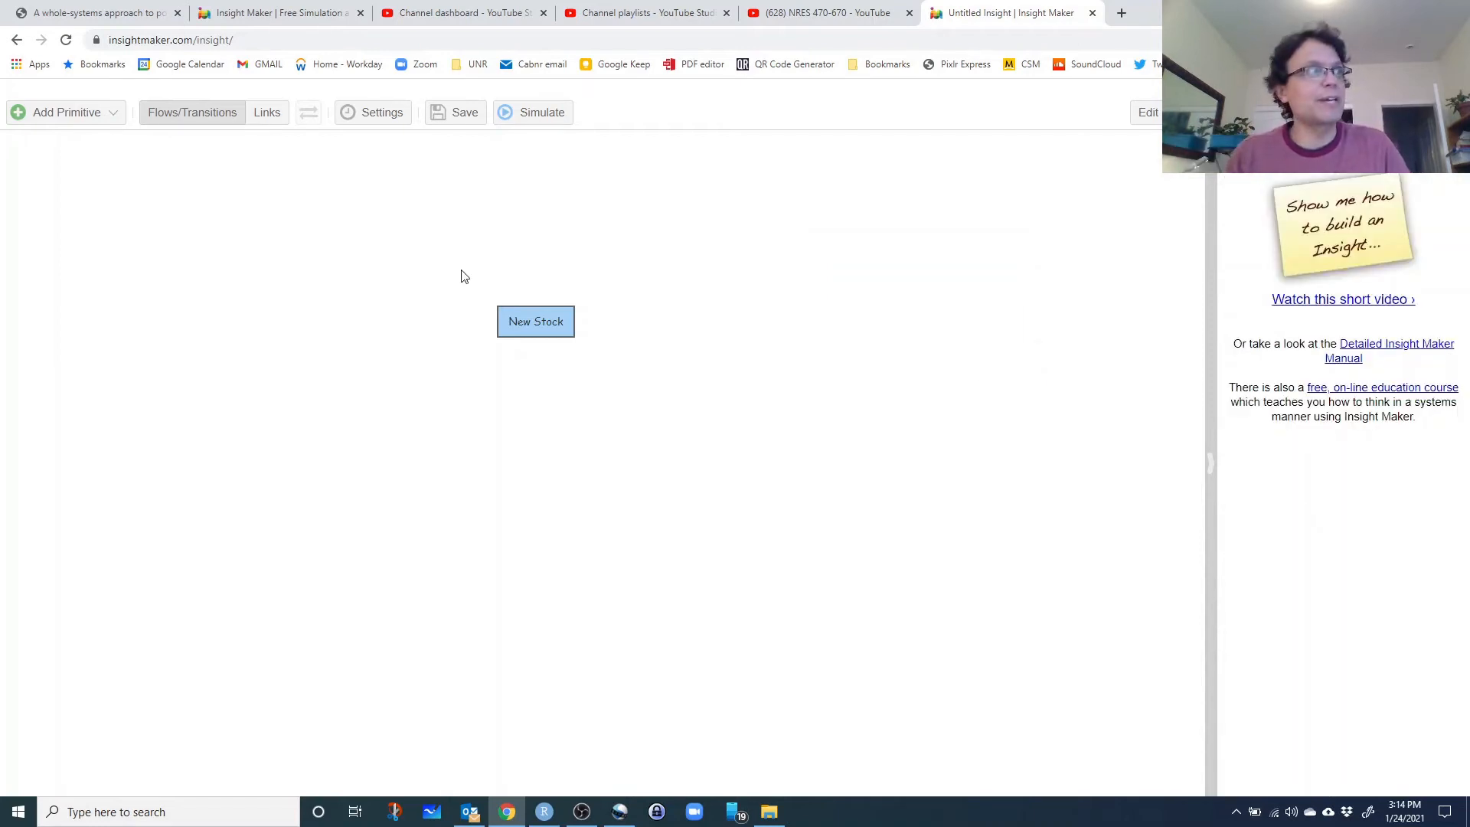
Step: Move the remaining stock slightly down and to the right on the canvas and name it "Moose"
{"action": "left_click_drag", "start_coordinate": [517, 335], "coordinate": [571, 375]}
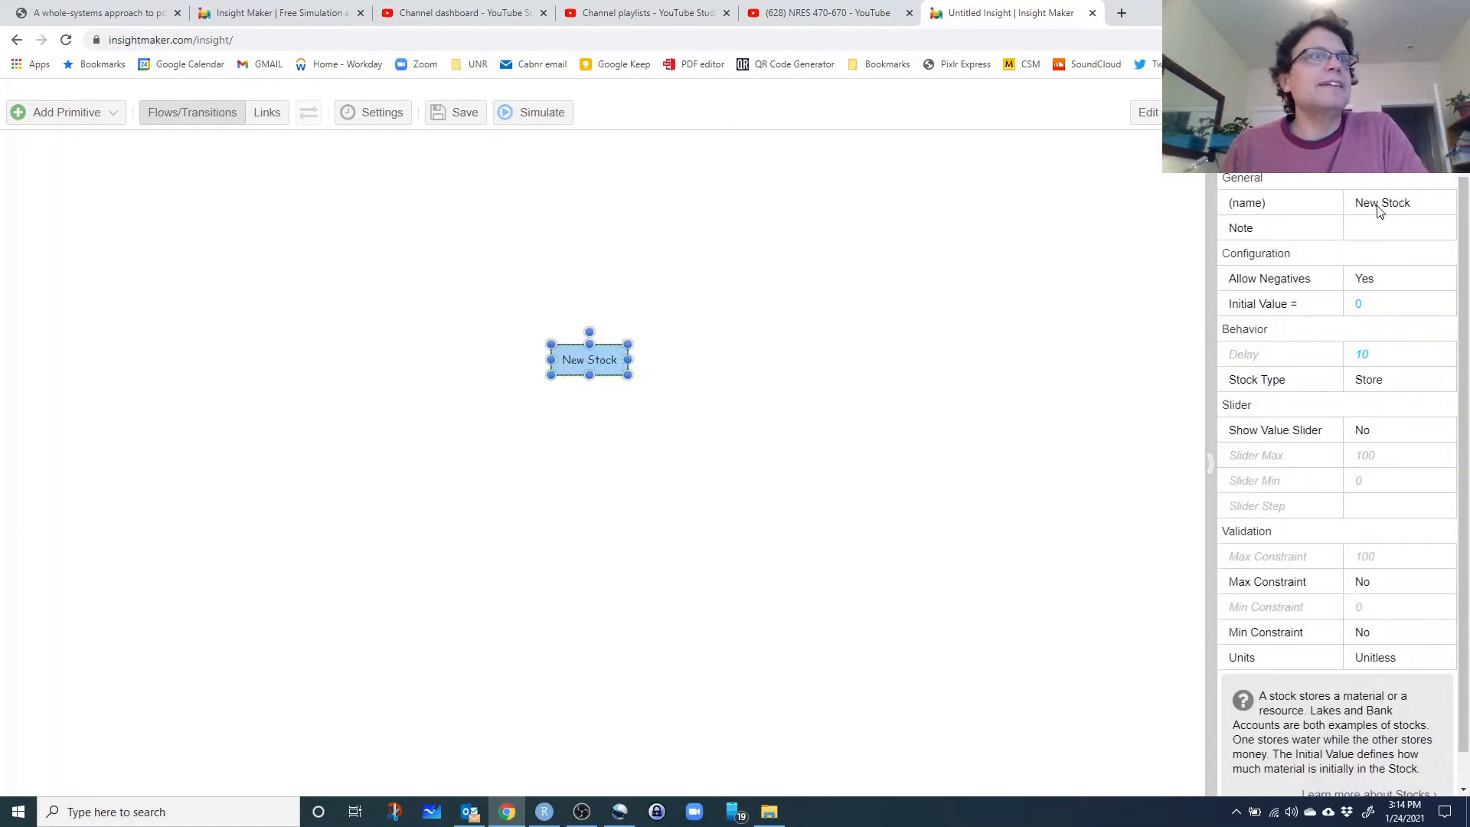
{"action": "left_click", "coordinate": [693, 406]}
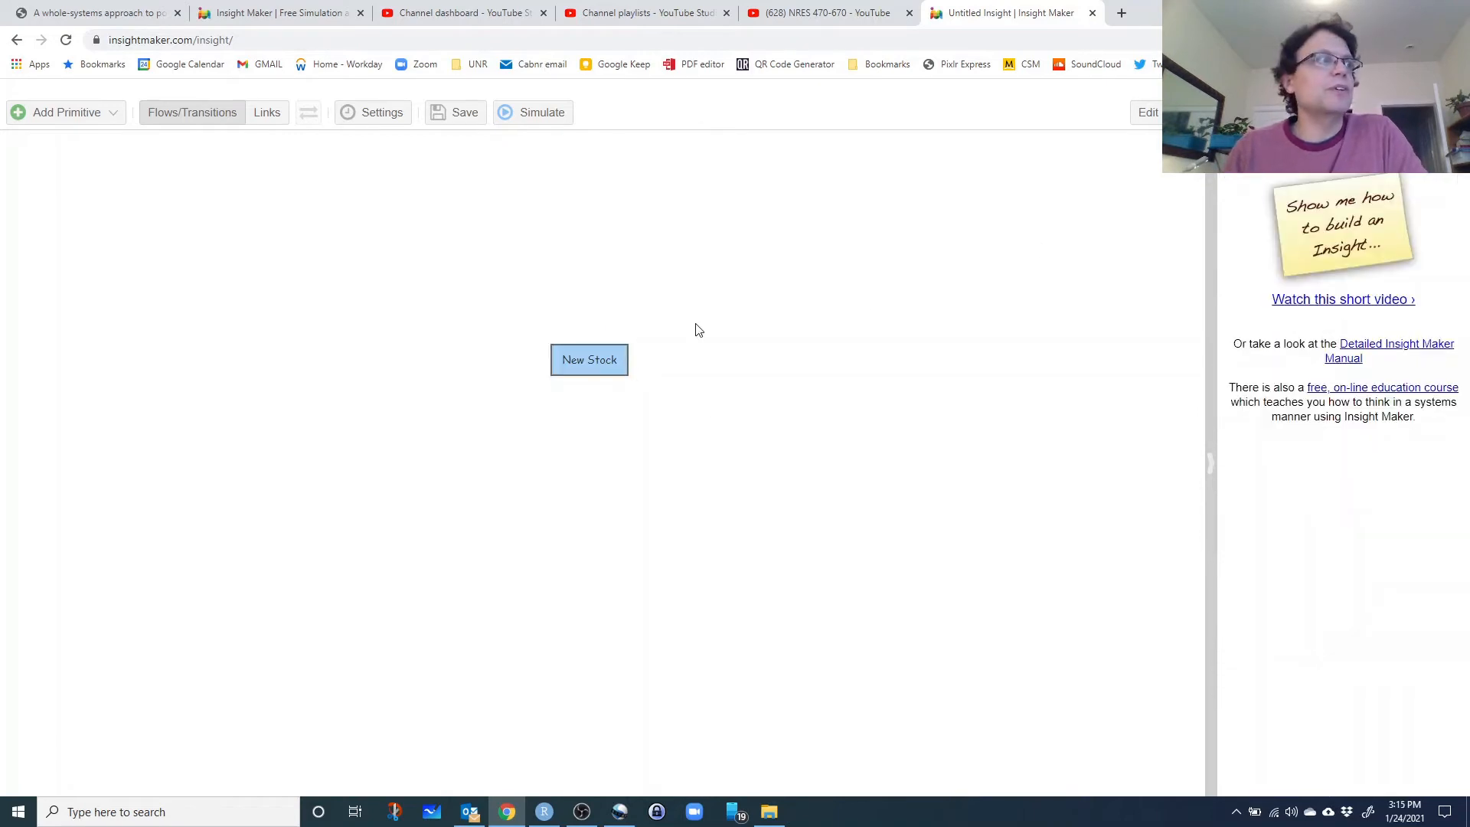
{"action": "left_click", "coordinate": [614, 351]}
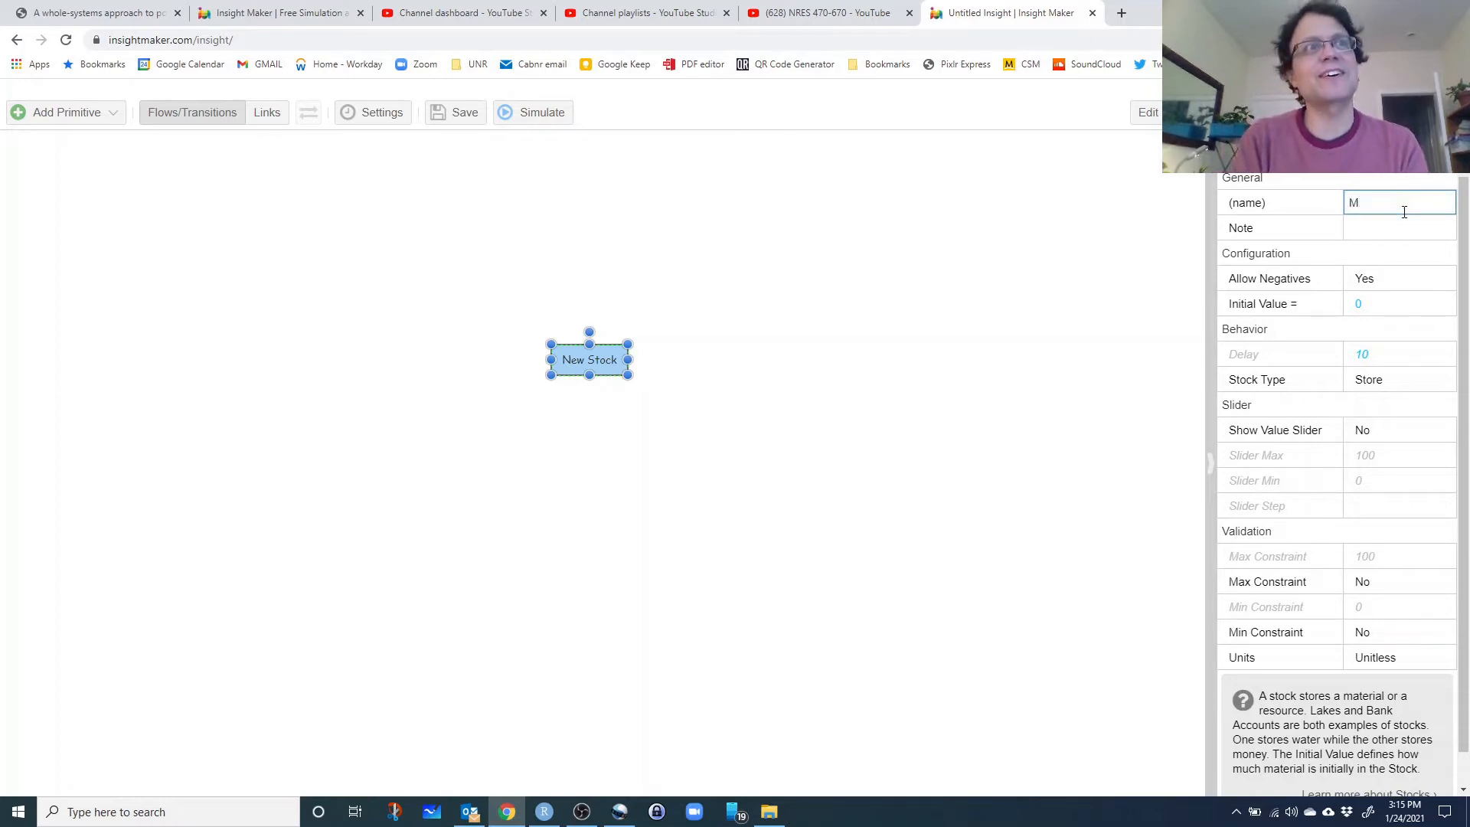
{"action": "type", "text": "ose"}
{"action": "left_click", "coordinate": [942, 291]}
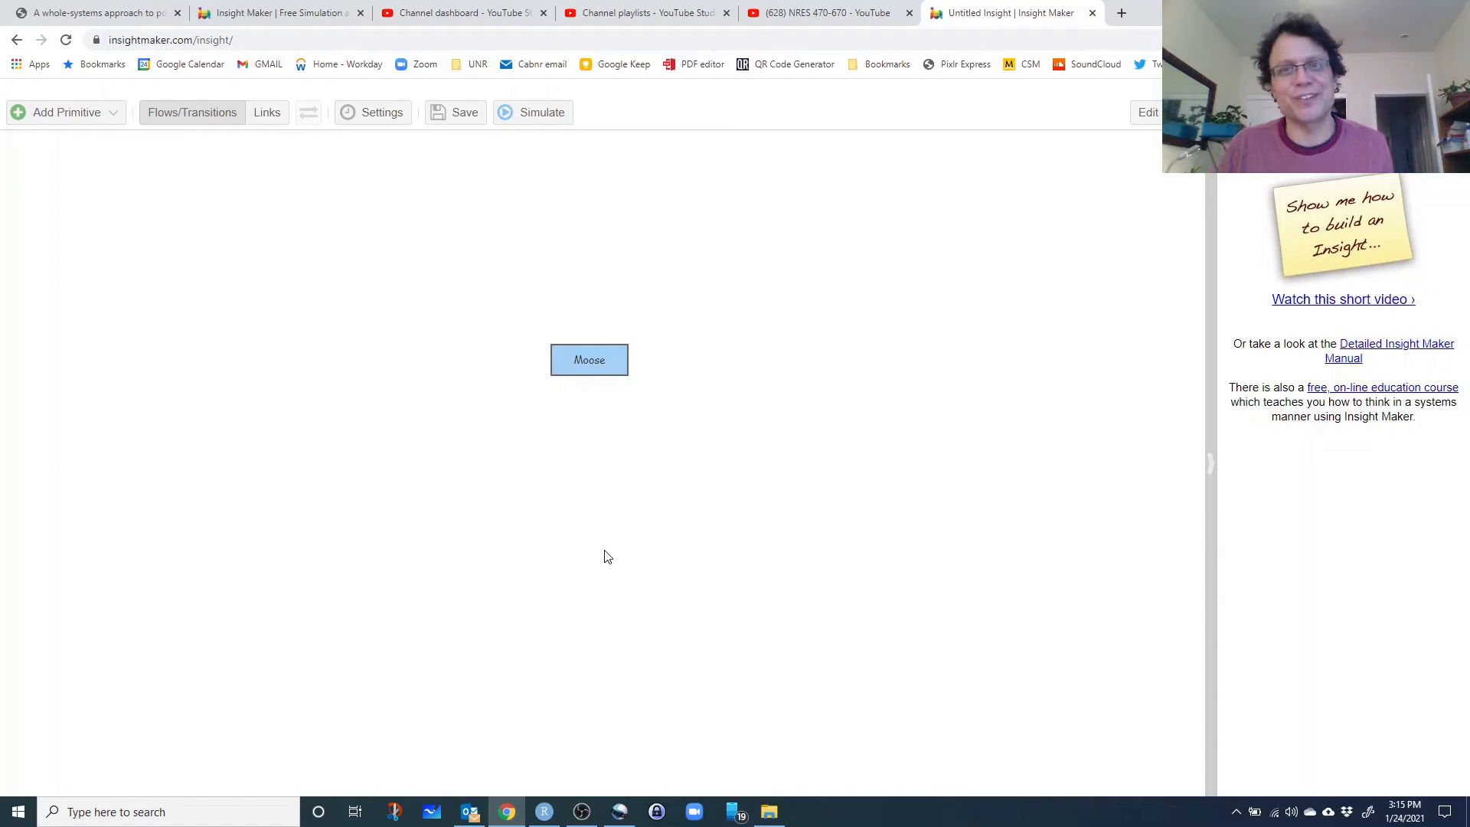
Step: Set the Moose stock's initial value to 50
{"action": "left_click", "coordinate": [618, 368]}
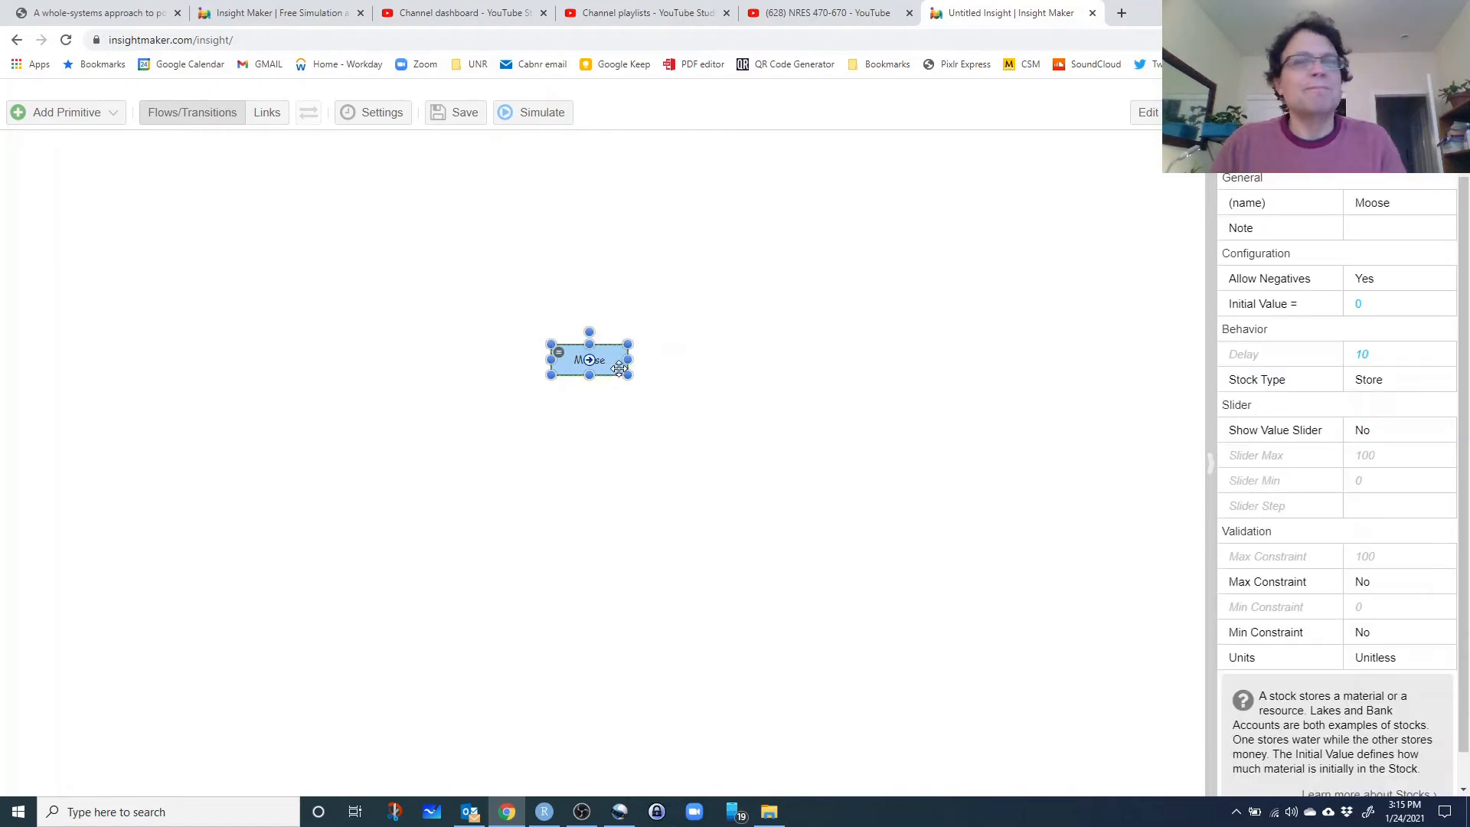
{"action": "left_click", "coordinate": [680, 346]}
{"action": "left_click", "coordinate": [623, 359]}
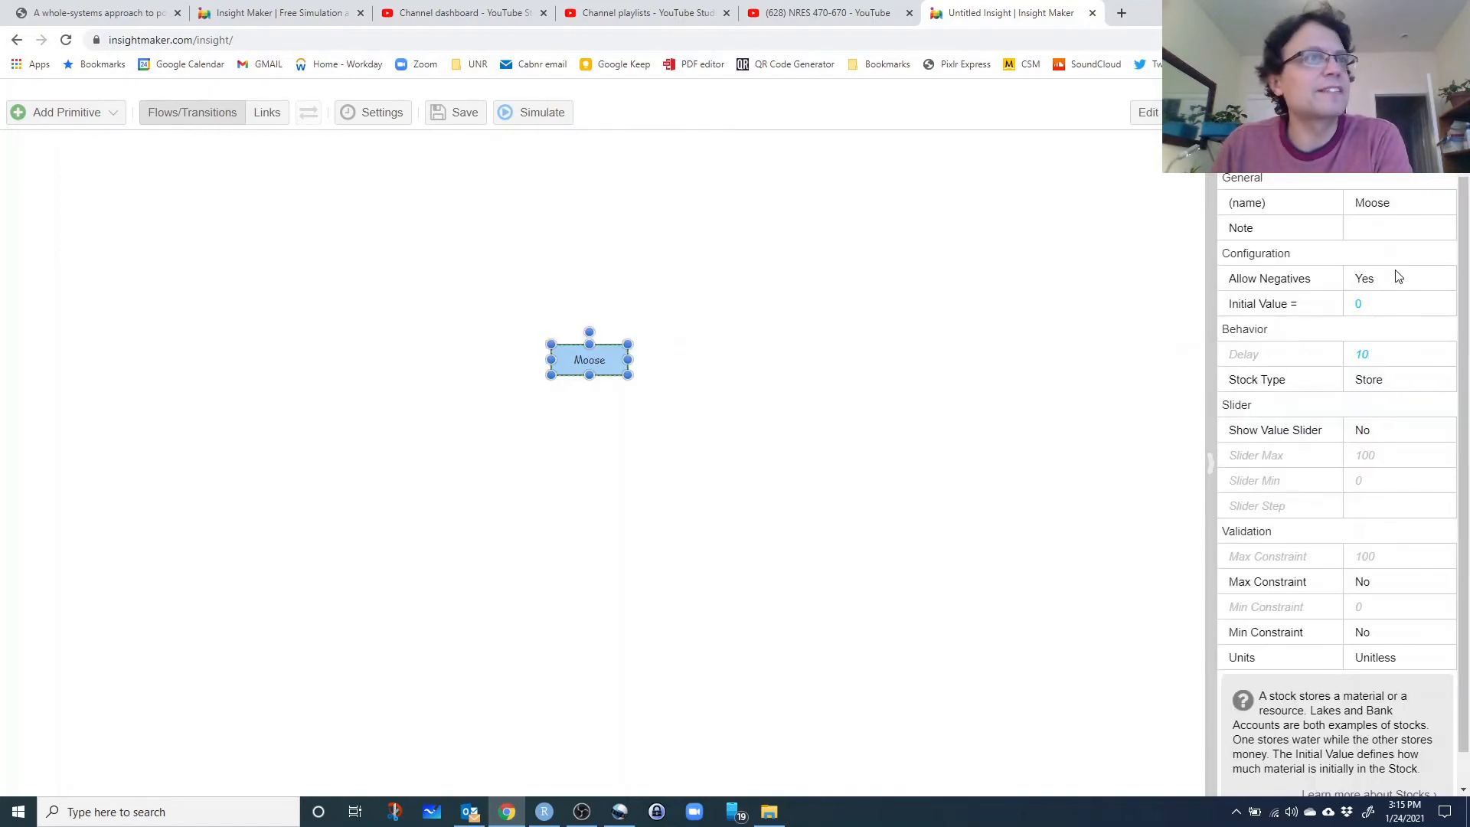
{"action": "left_click", "coordinate": [1384, 304]}
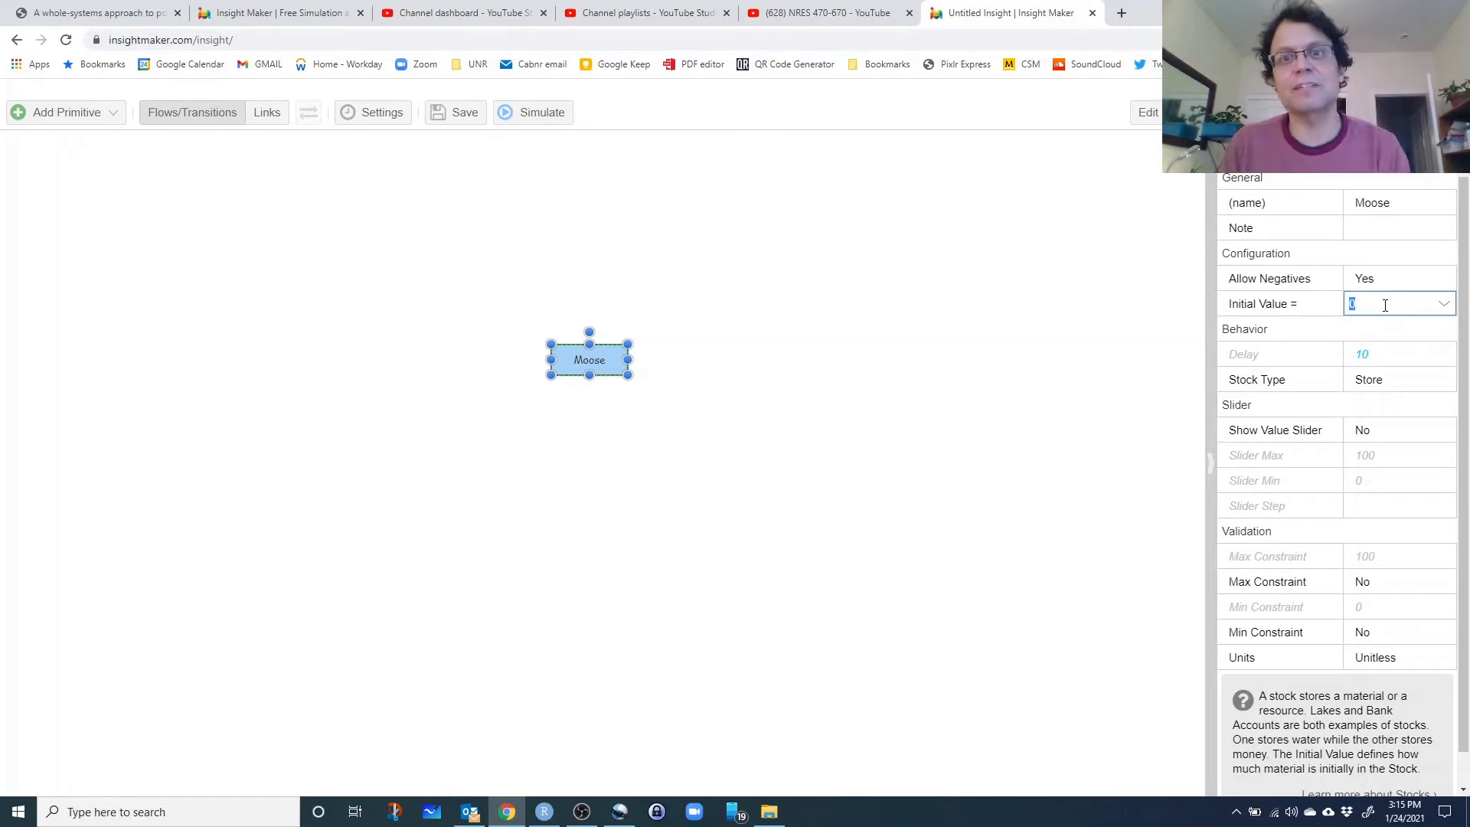
{"action": "left_click", "coordinate": [1240, 306]}
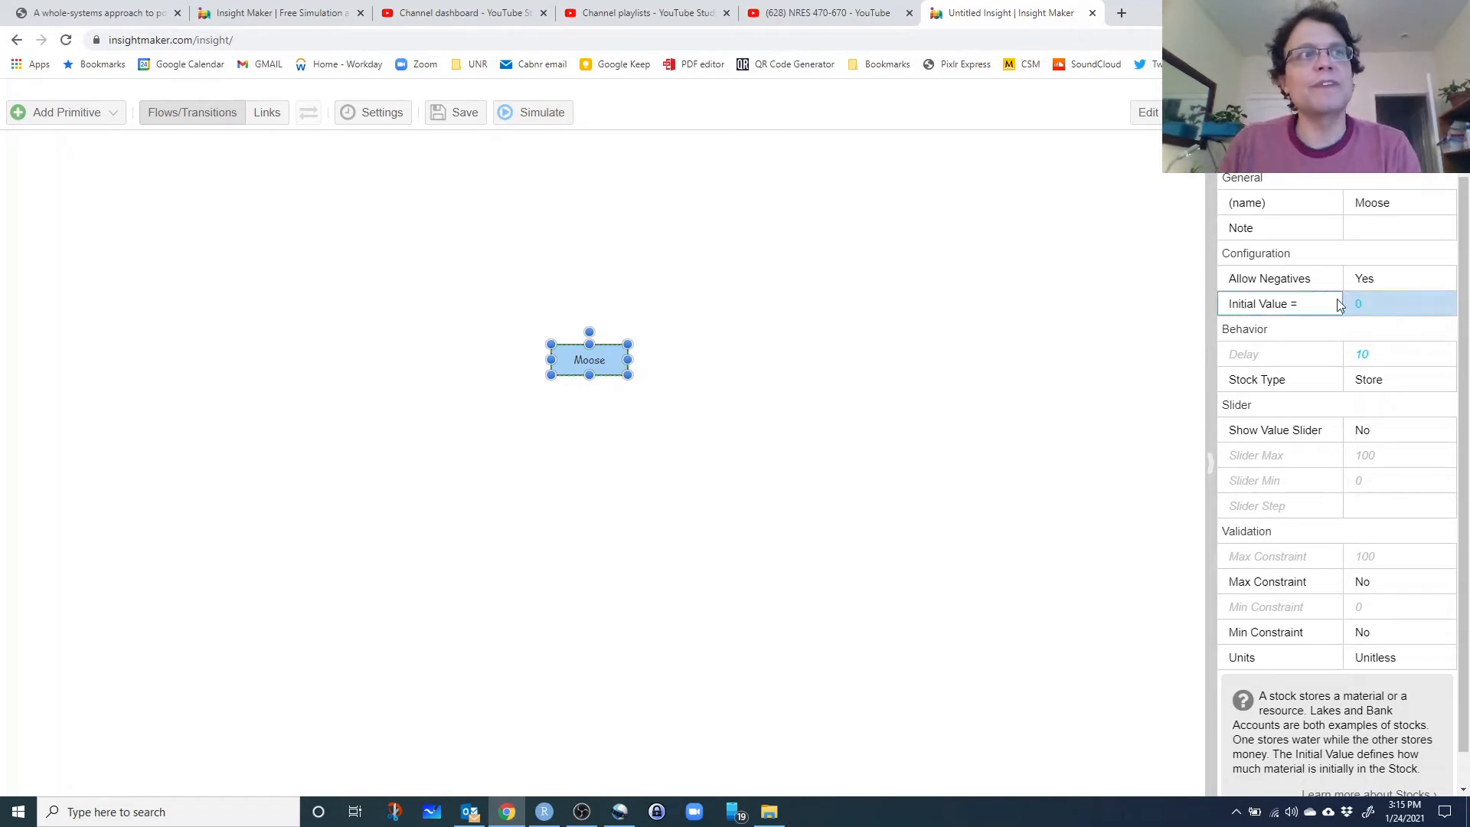
{"action": "left_click", "coordinate": [1376, 305]}
{"action": "type", "text": "50"}
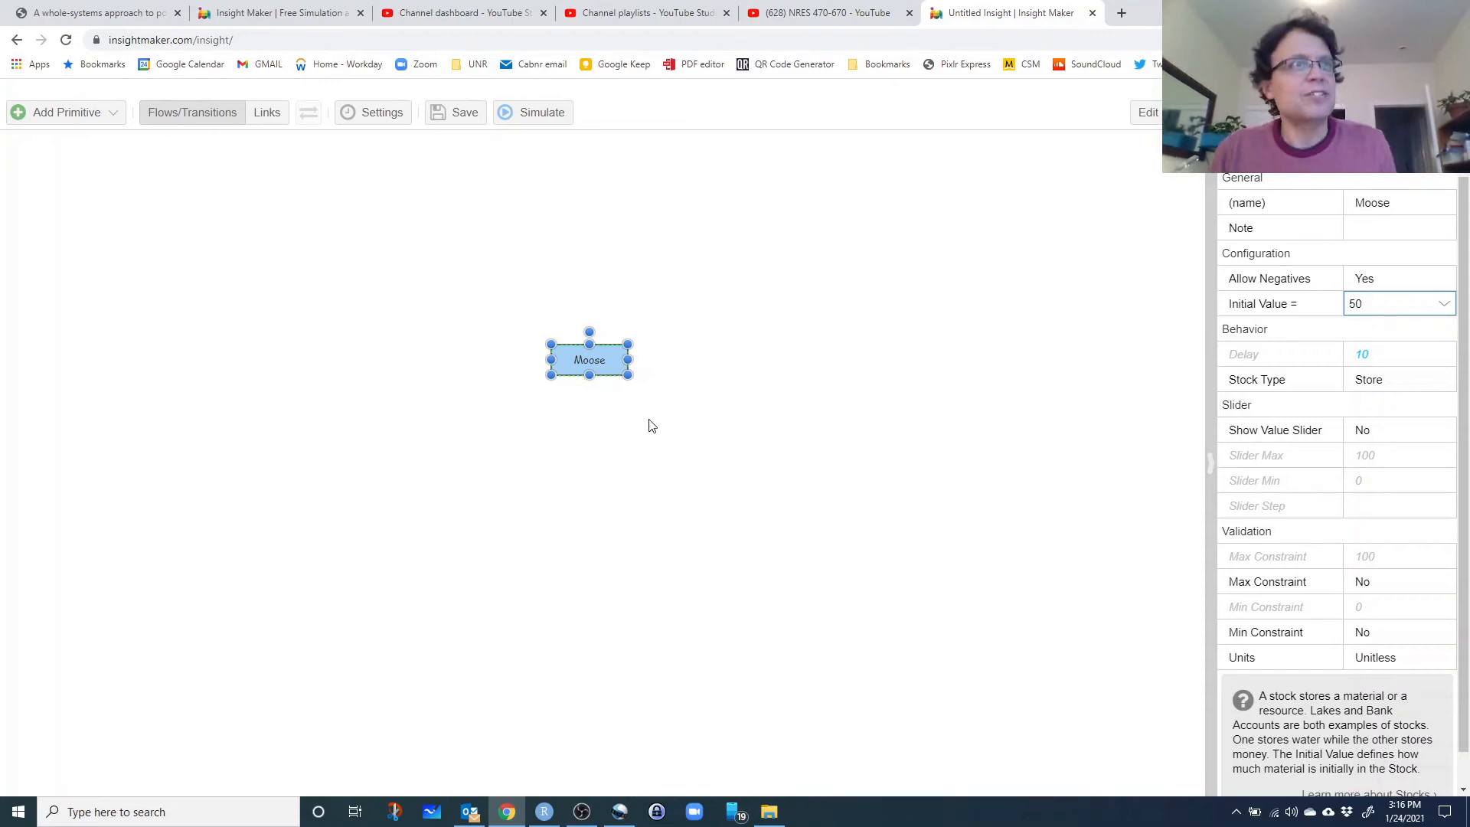
{"action": "left_click", "coordinate": [753, 392]}
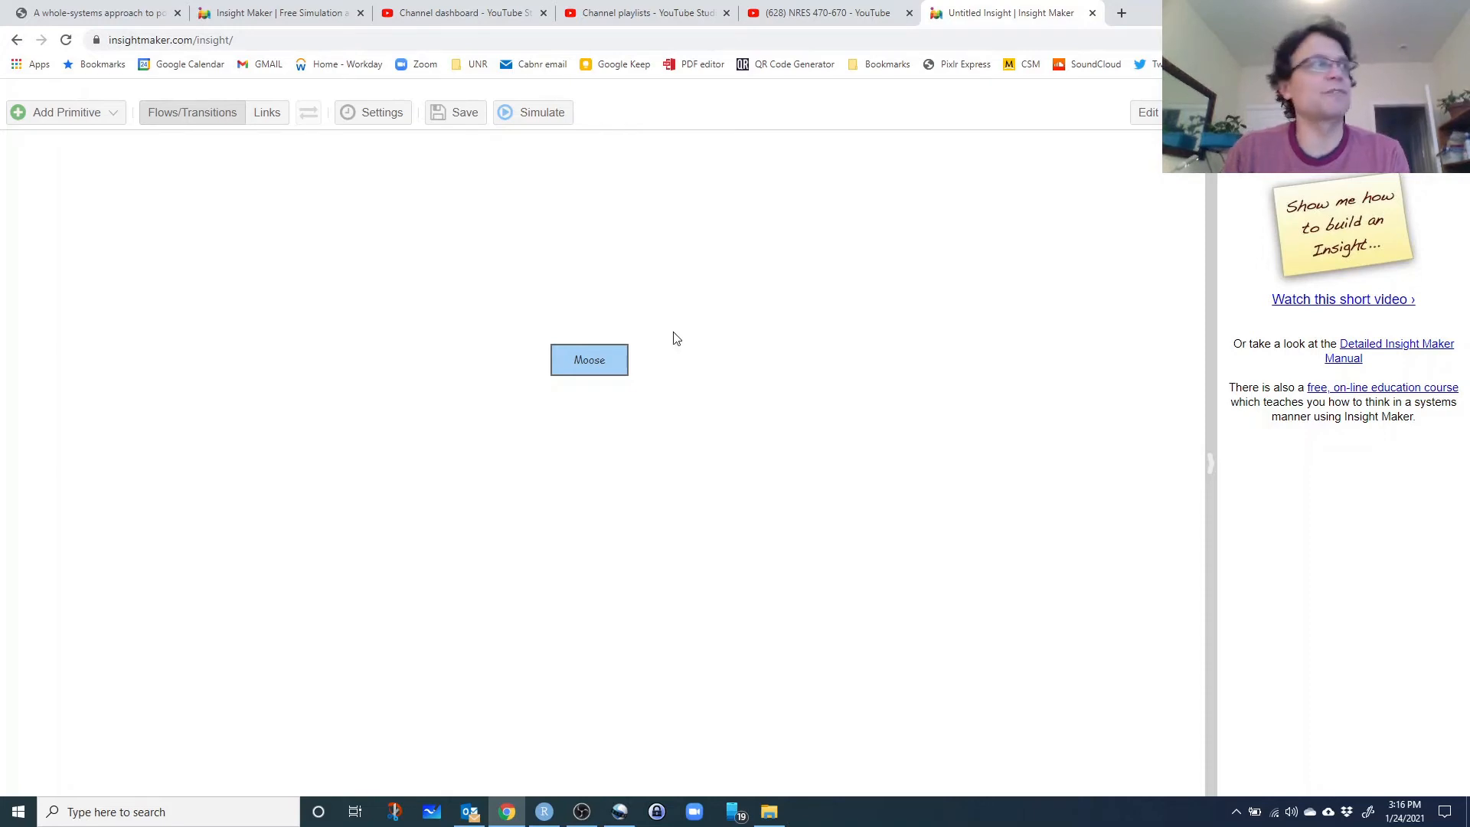
Step: Run the simulation to view the Moose population over time, and close the results window
{"action": "left_click", "coordinate": [542, 120]}
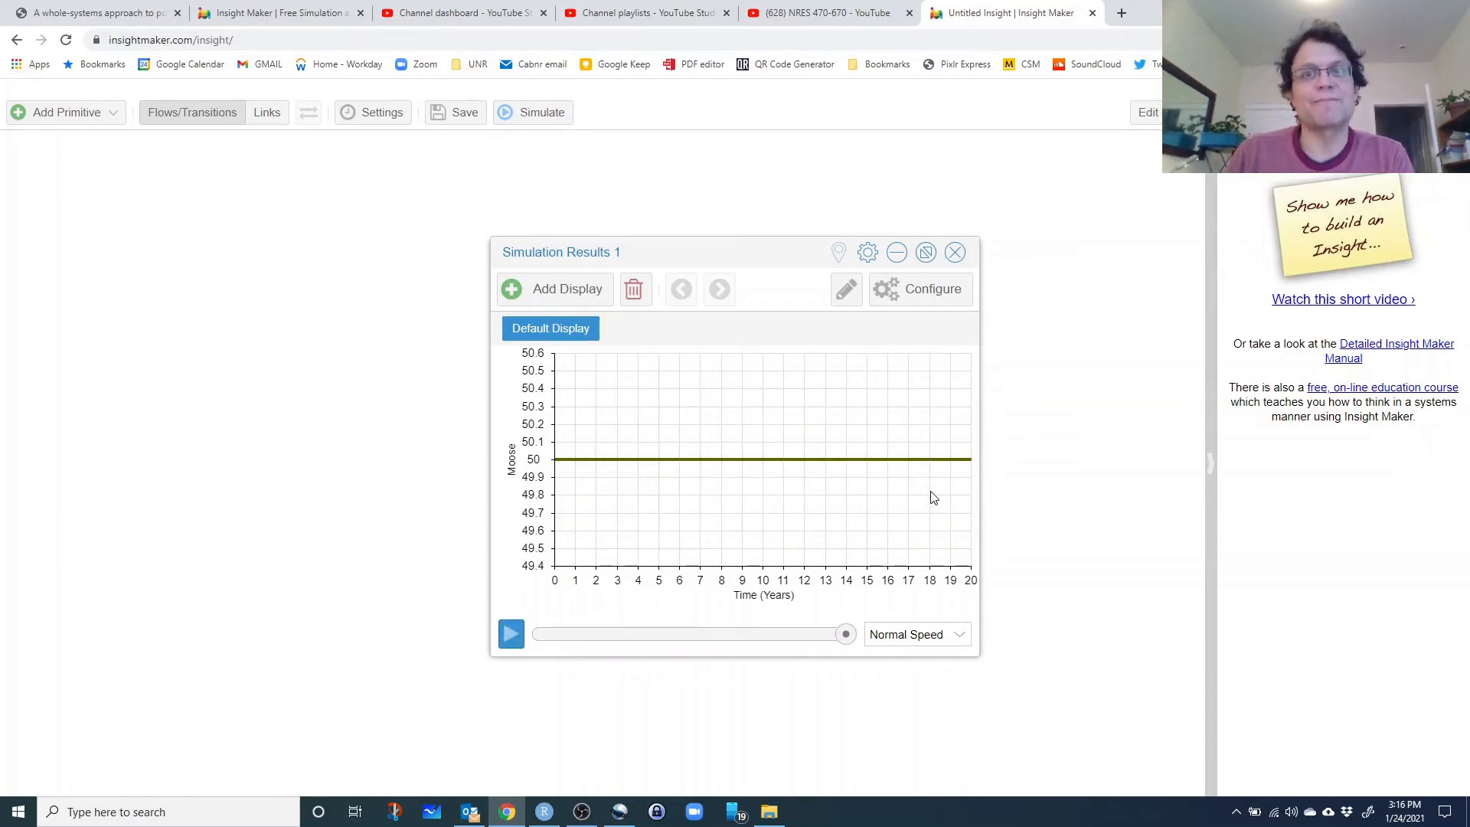
{"action": "left_click", "coordinate": [955, 252]}
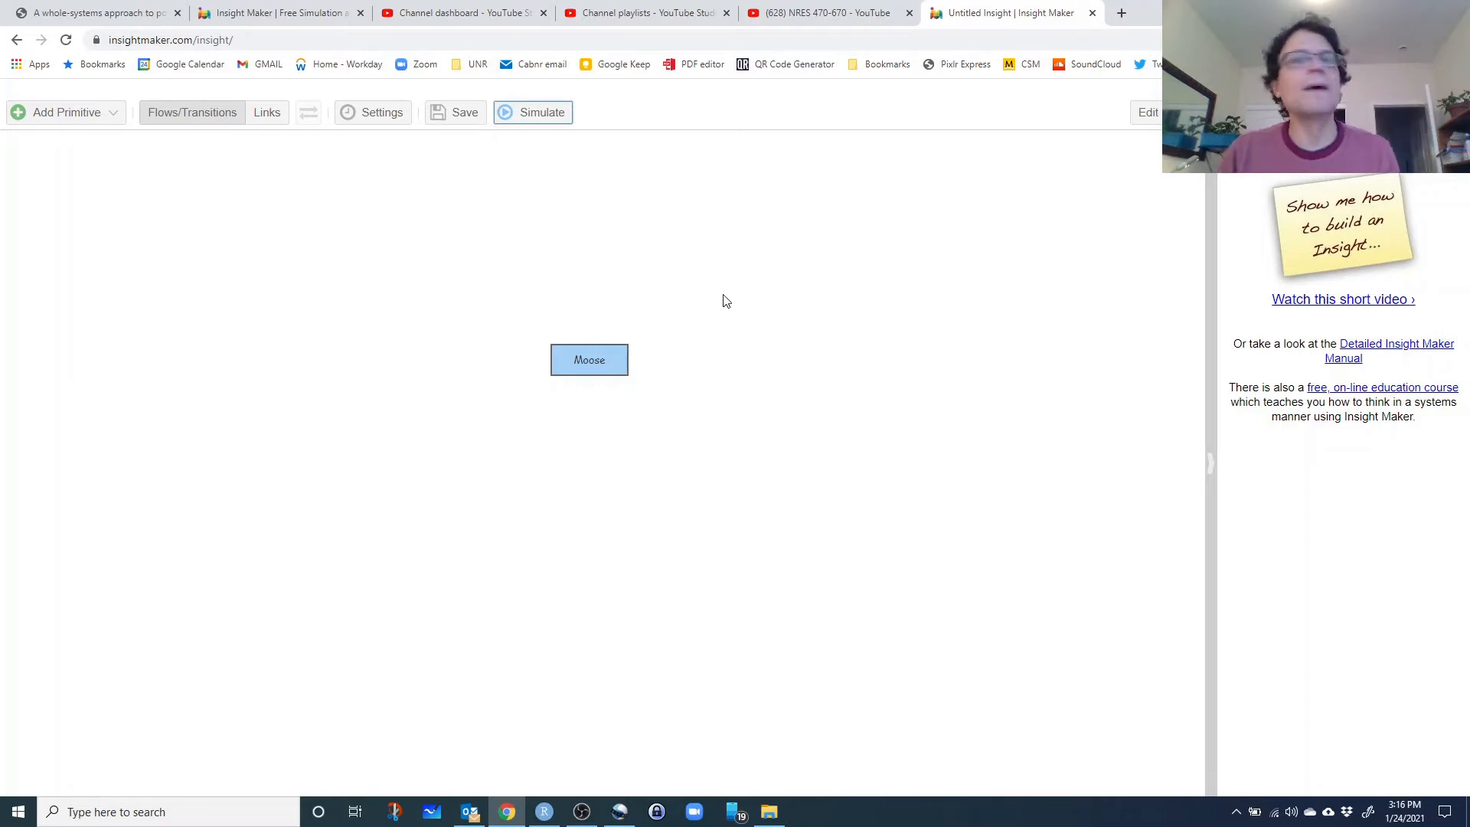
Step: Draw a horizontal flow from the left side of the Moose stock and reverse its direction so it points into the stock
{"action": "left_click", "coordinate": [195, 114]}
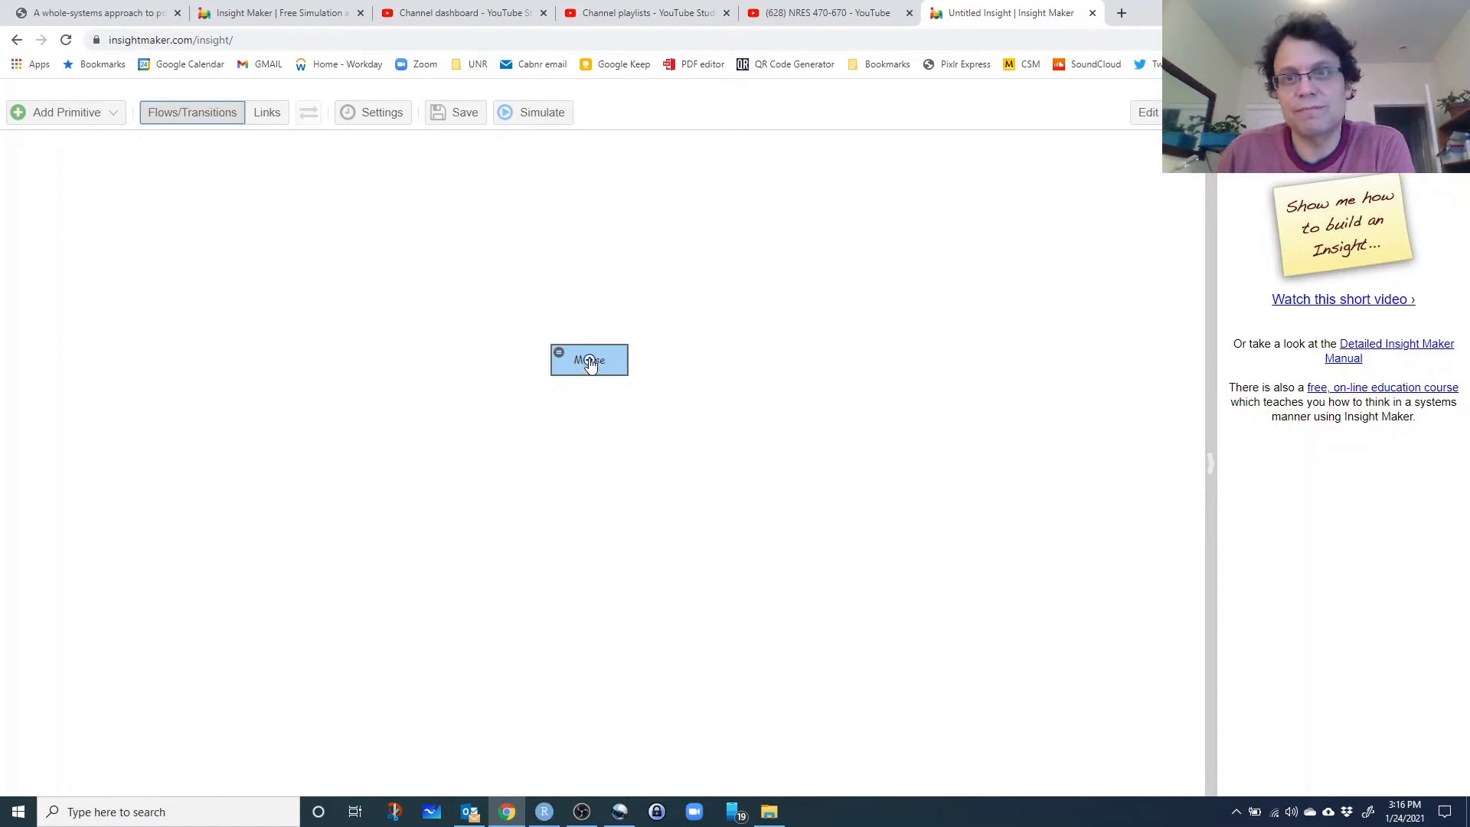
{"action": "left_click_drag", "start_coordinate": [590, 364], "coordinate": [430, 365]}
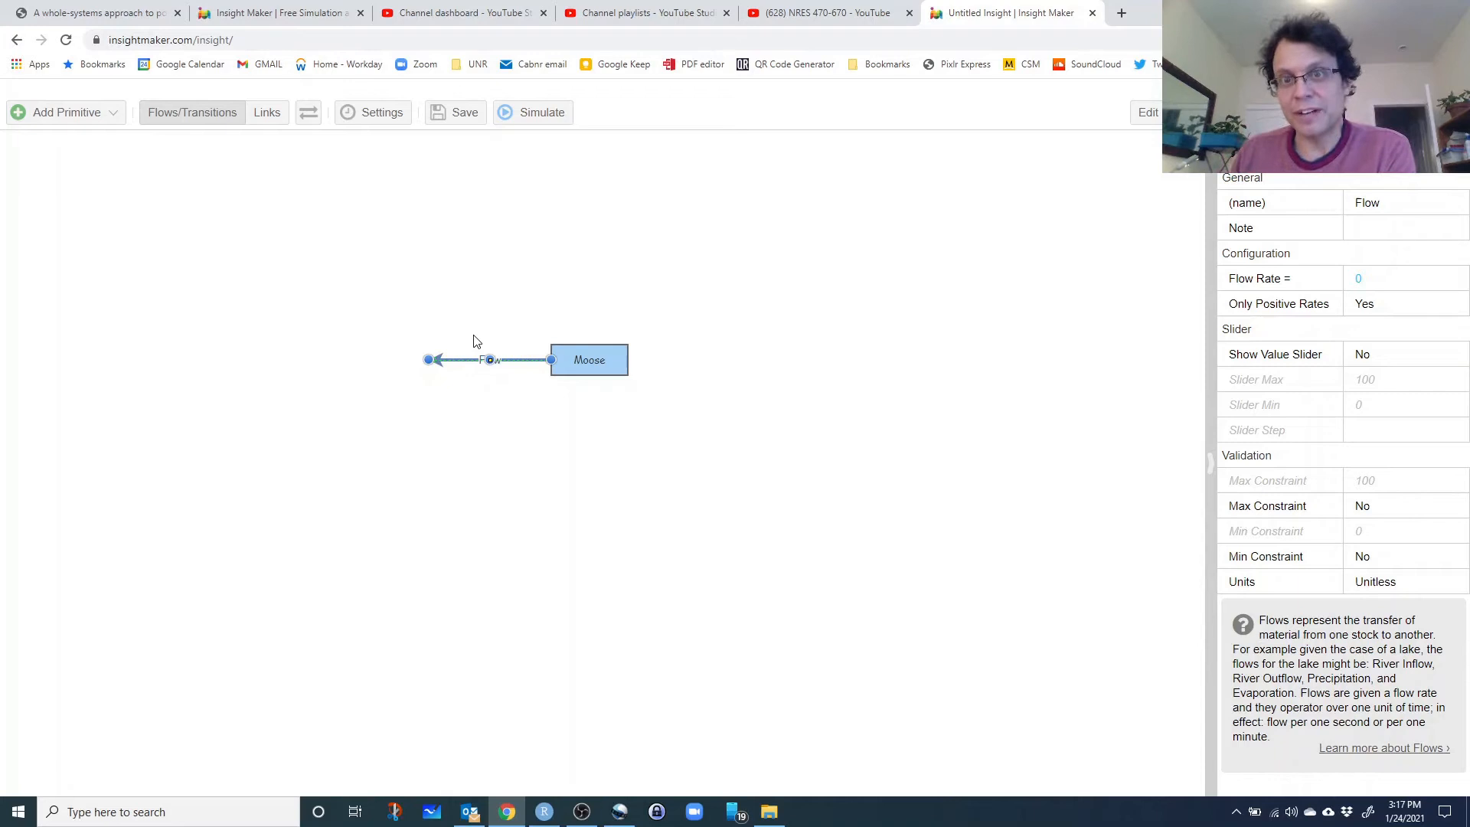
{"action": "left_click", "coordinate": [310, 115]}
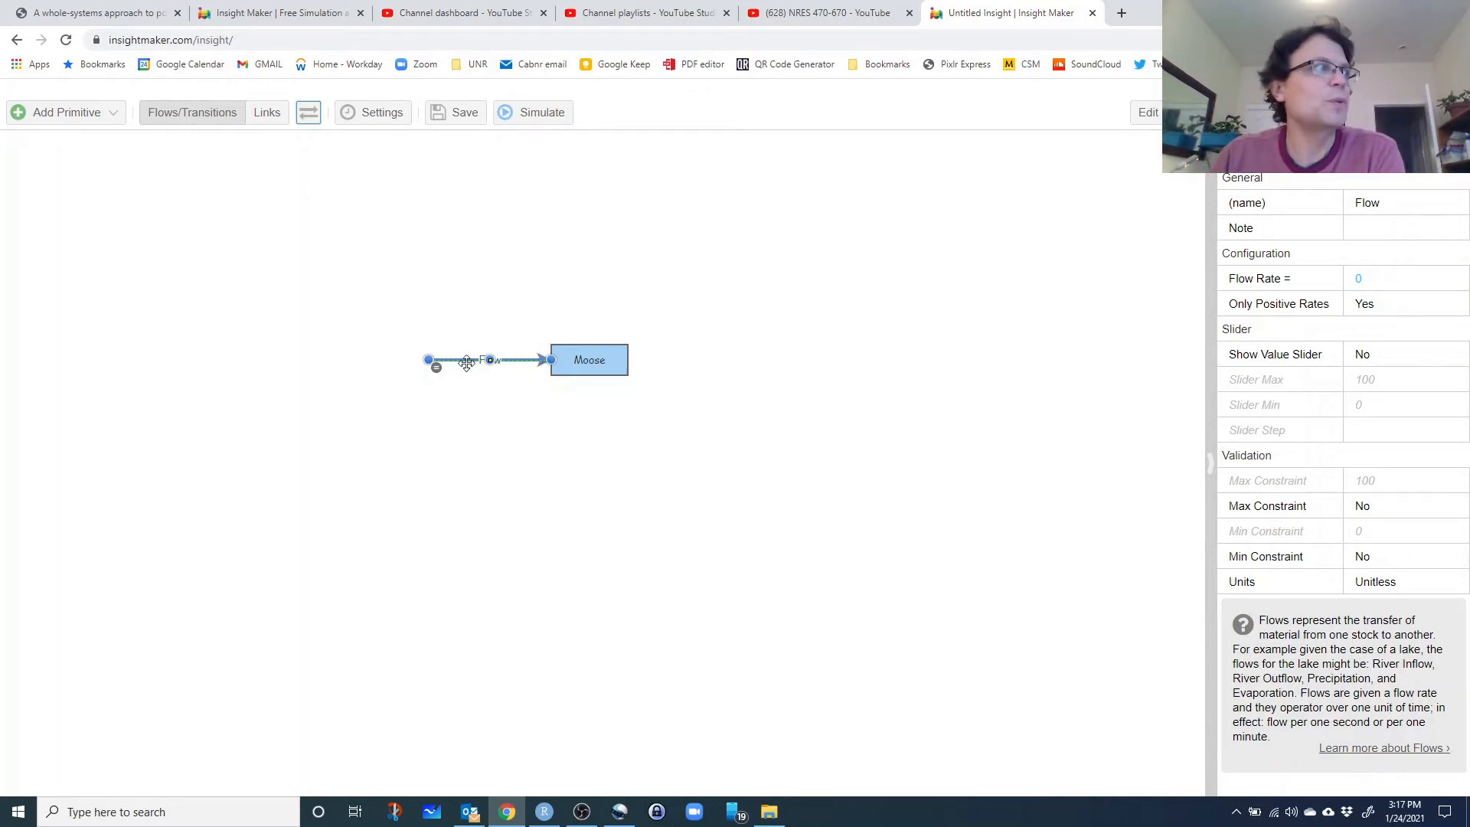
{"action": "left_click", "coordinate": [607, 411]}
Step: Rename the flow into the Moose stock as "Births"
{"action": "left_click", "coordinate": [475, 359]}
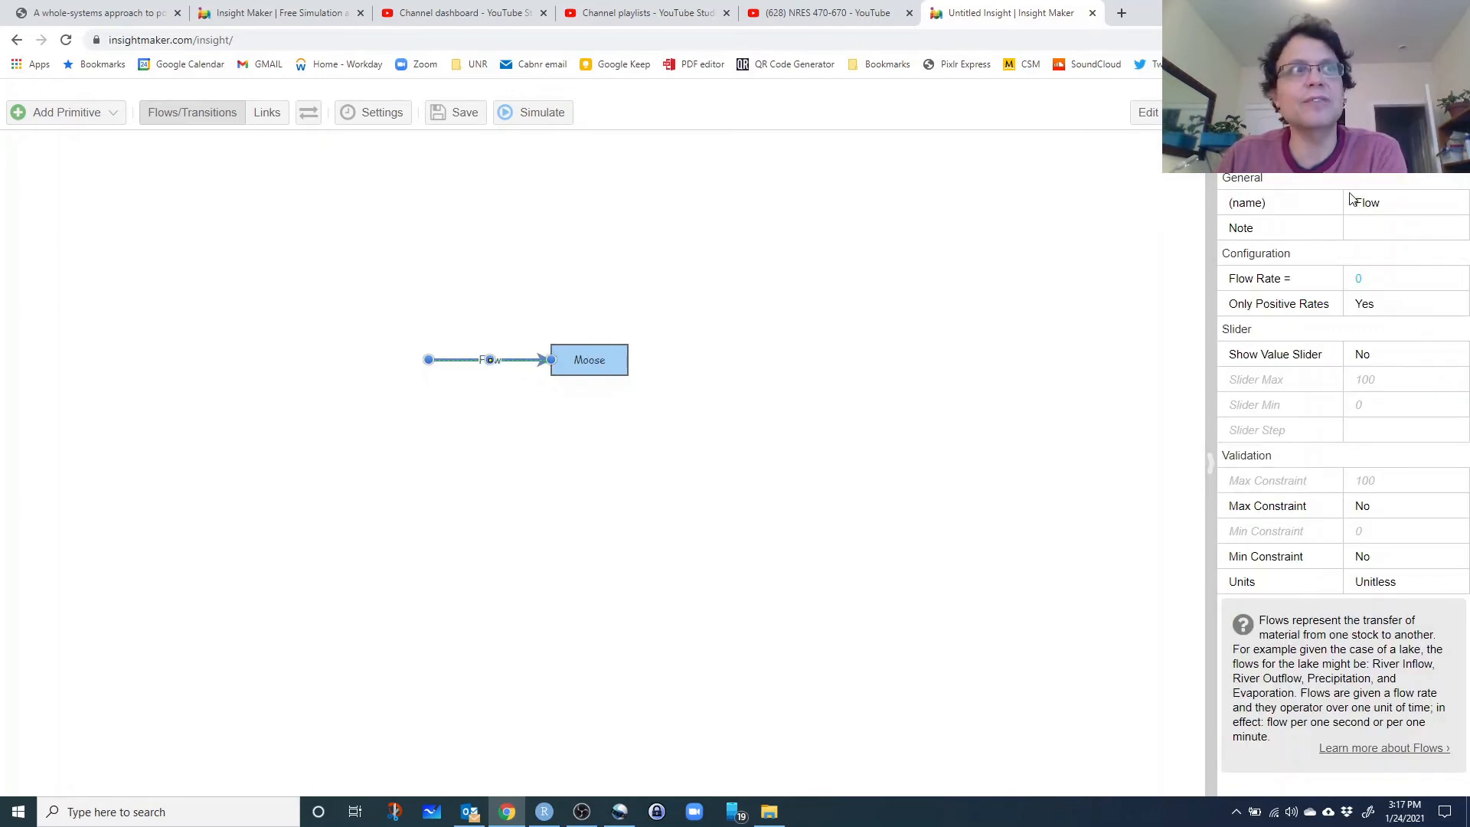
{"action": "type", "text": "Br"}
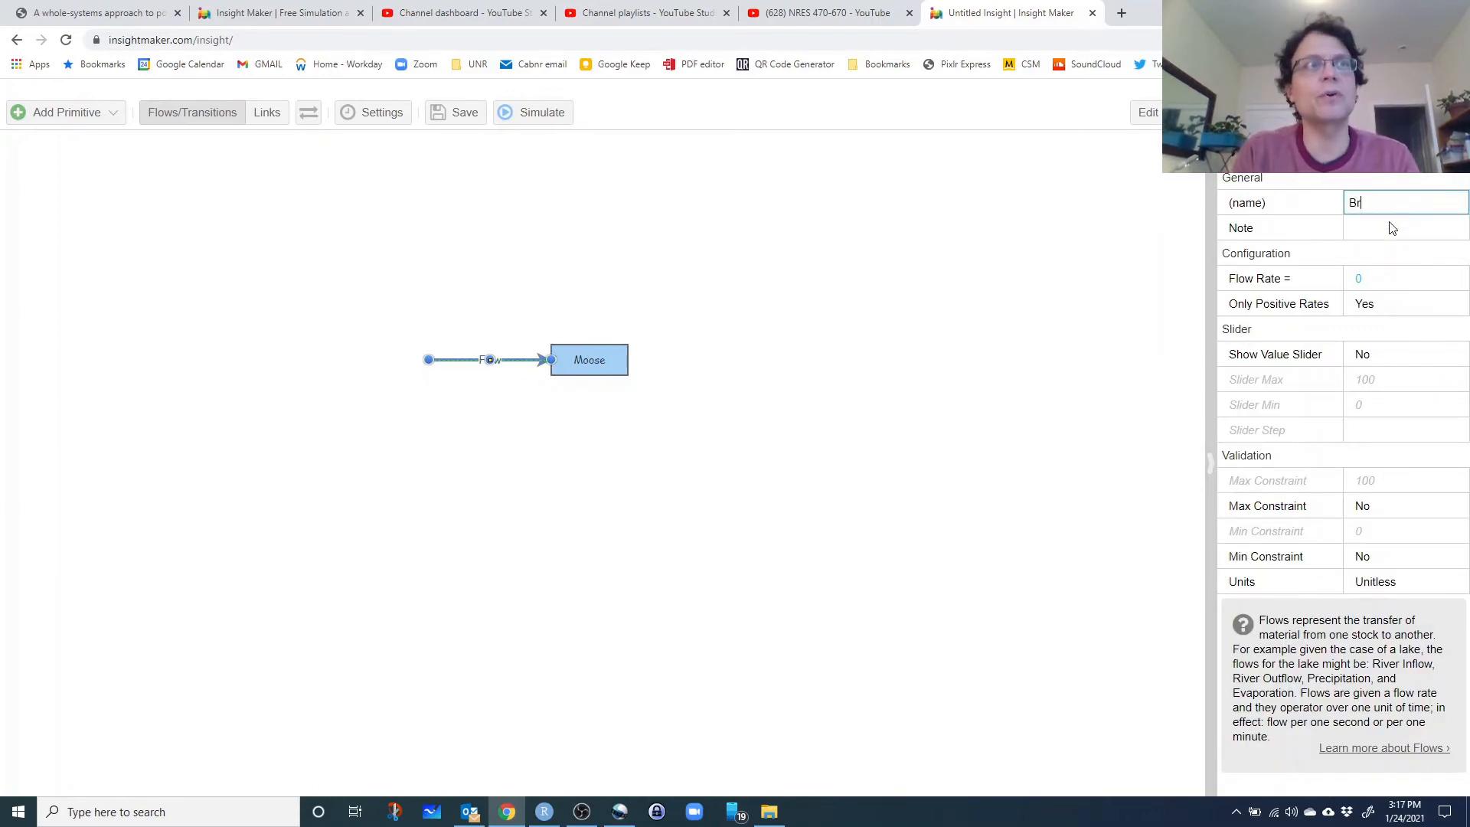
{"action": "type", "text": "rths"}
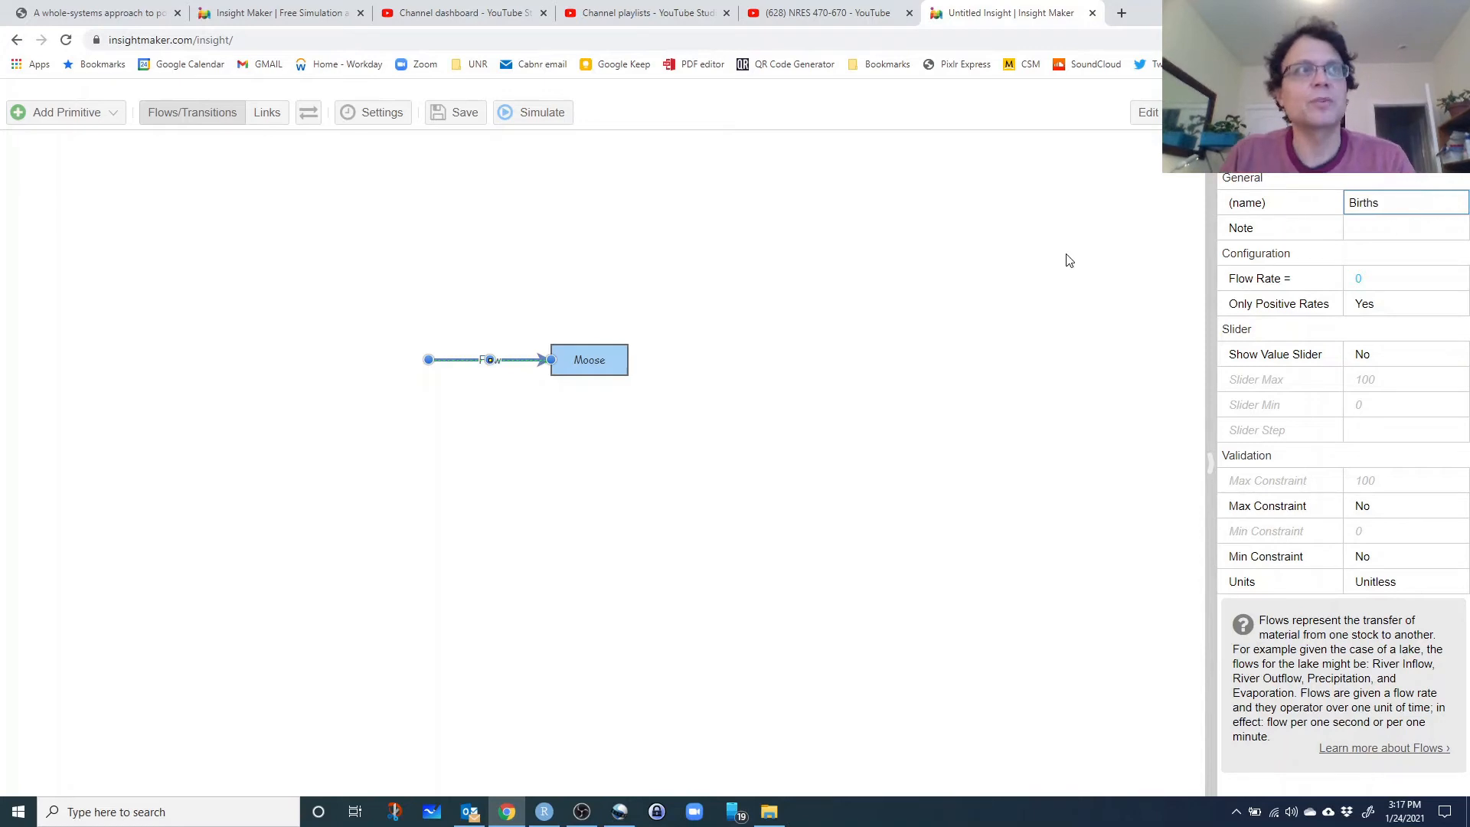
{"action": "left_click", "coordinate": [1067, 259]}
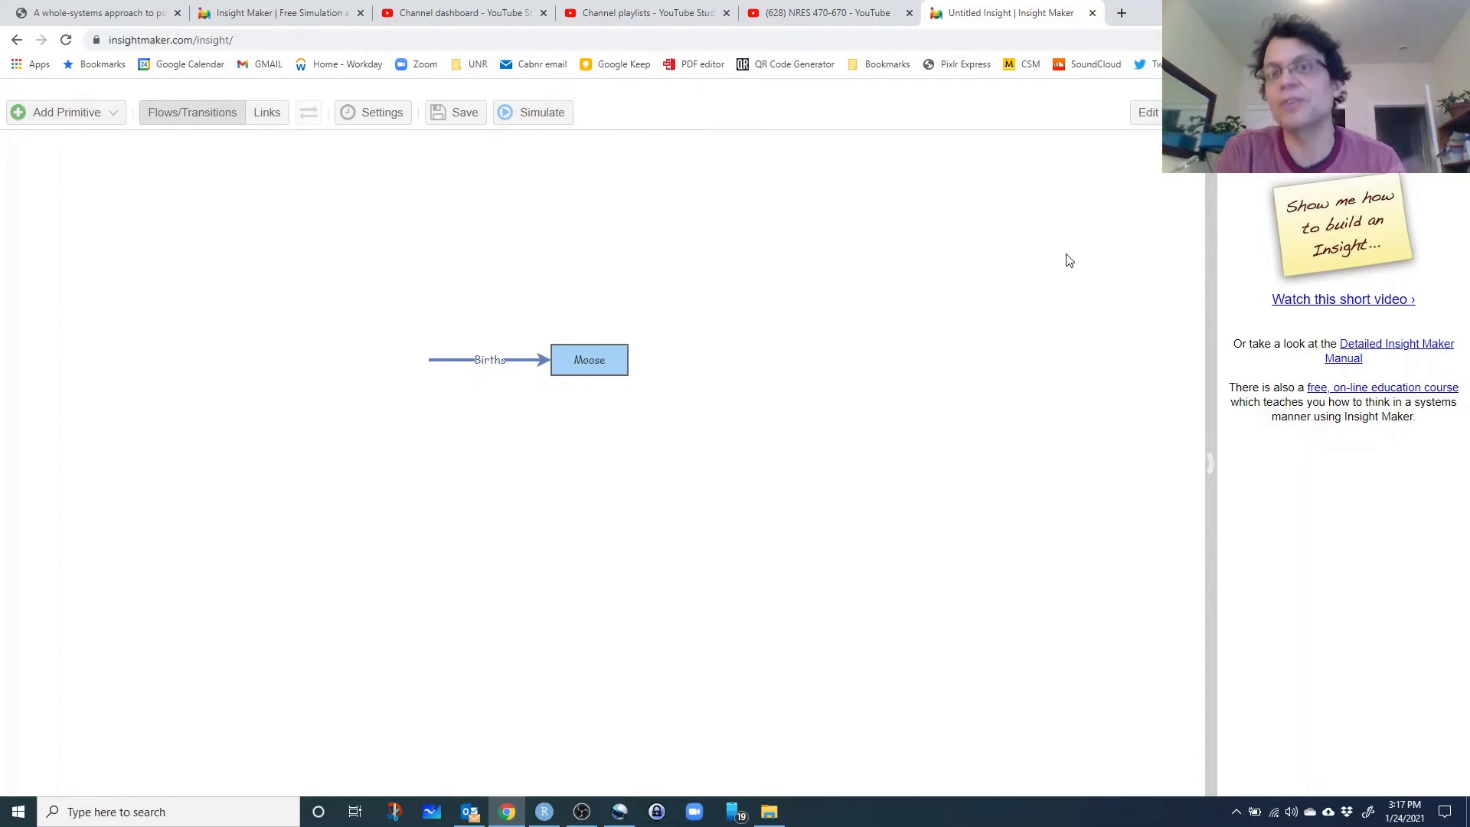
Step: Set the flow rate of the Births flow to 1
{"action": "left_click", "coordinate": [463, 359]}
{"action": "left_click", "coordinate": [1379, 279]}
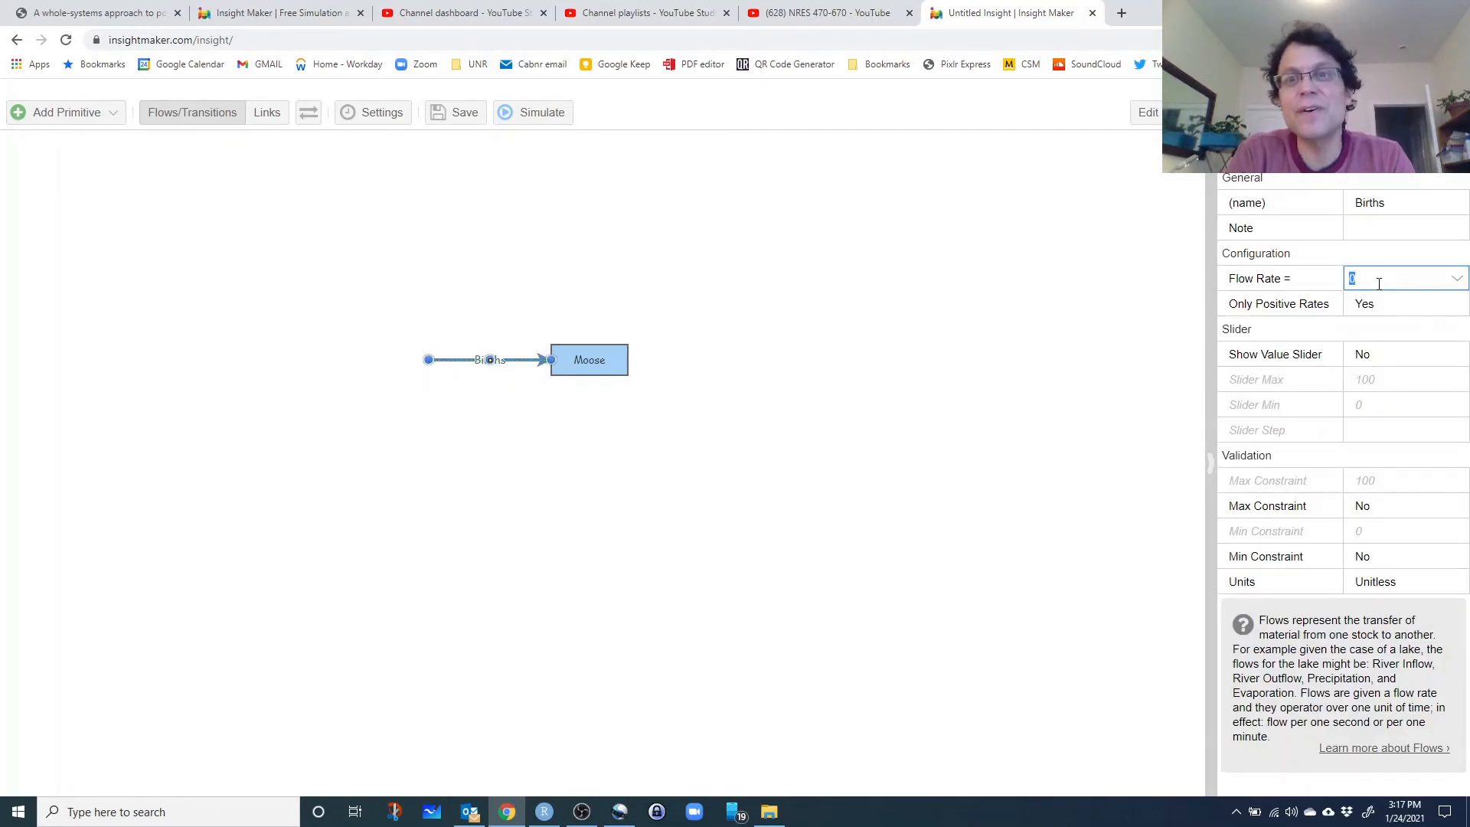
{"action": "type", "text": "1"}
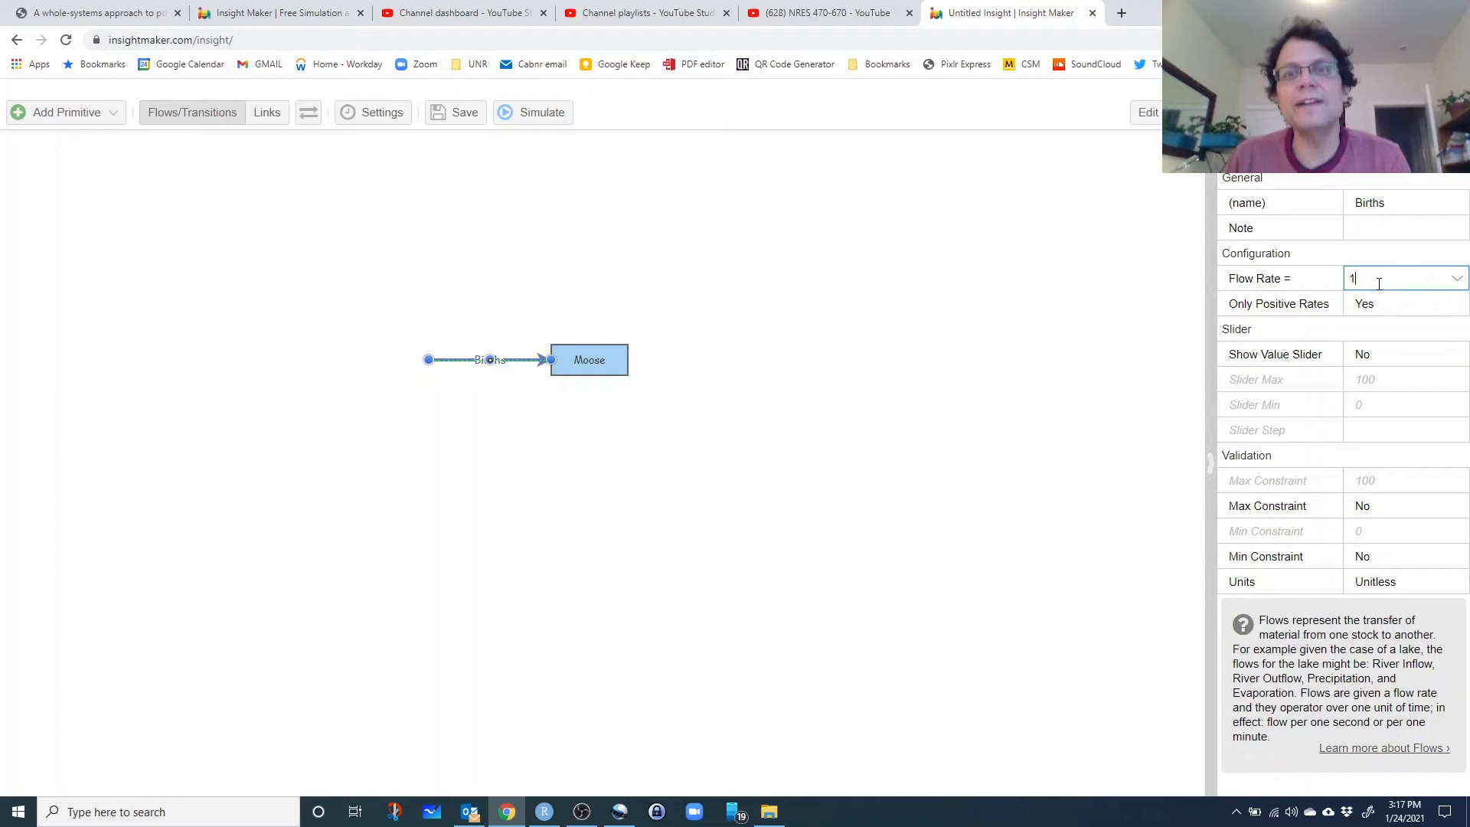
{"action": "left_click", "coordinate": [561, 502]}
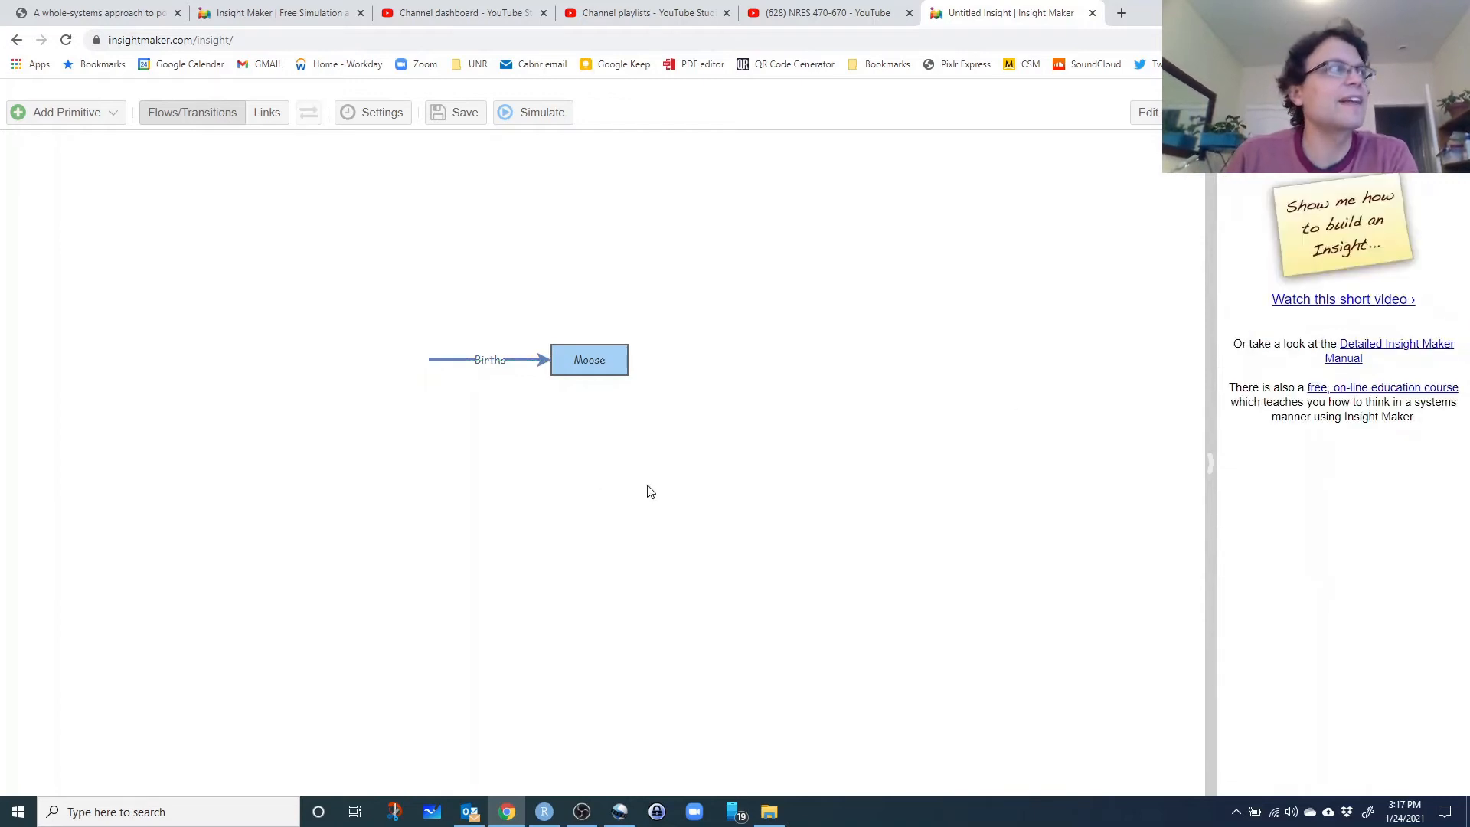
Step: Run the simulation to view Moose growth with the constant Births inflow, and close the results window
{"action": "left_click", "coordinate": [526, 116]}
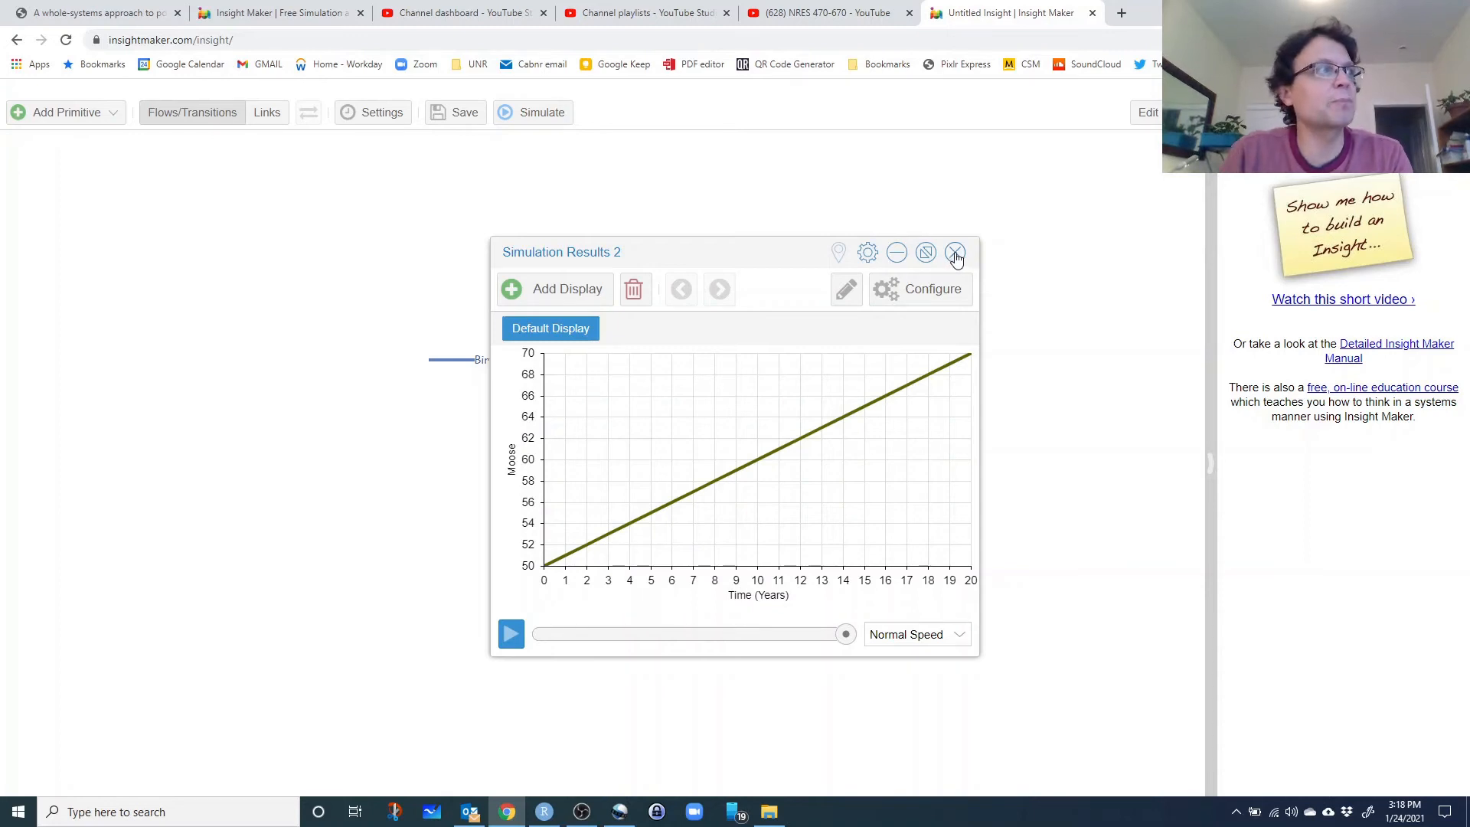
{"action": "left_click", "coordinate": [955, 254]}
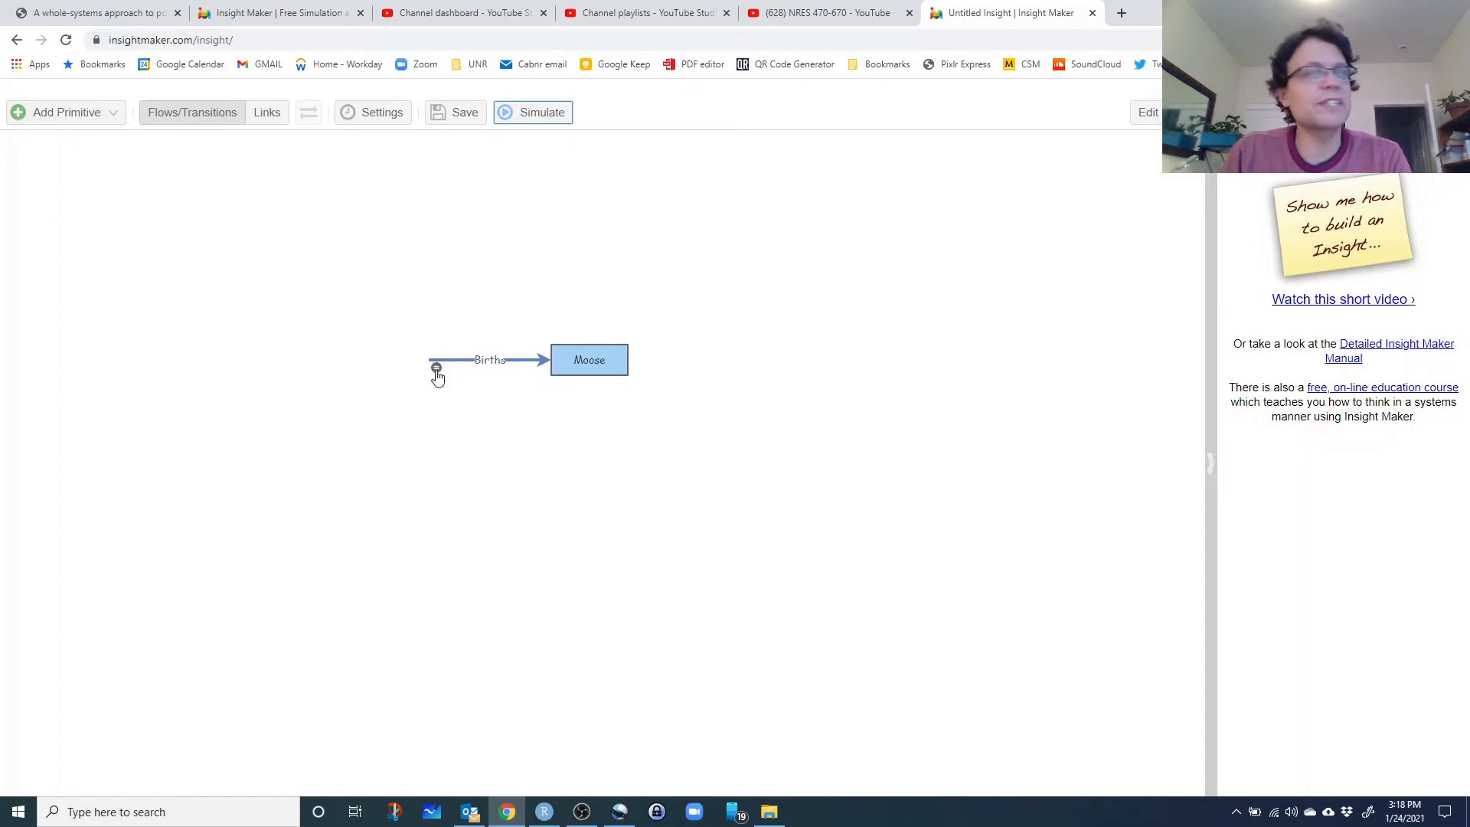
Step: Browse the function categories in the Births flow rate equation editor, and set the equation to 2
{"action": "left_click", "coordinate": [437, 369]}
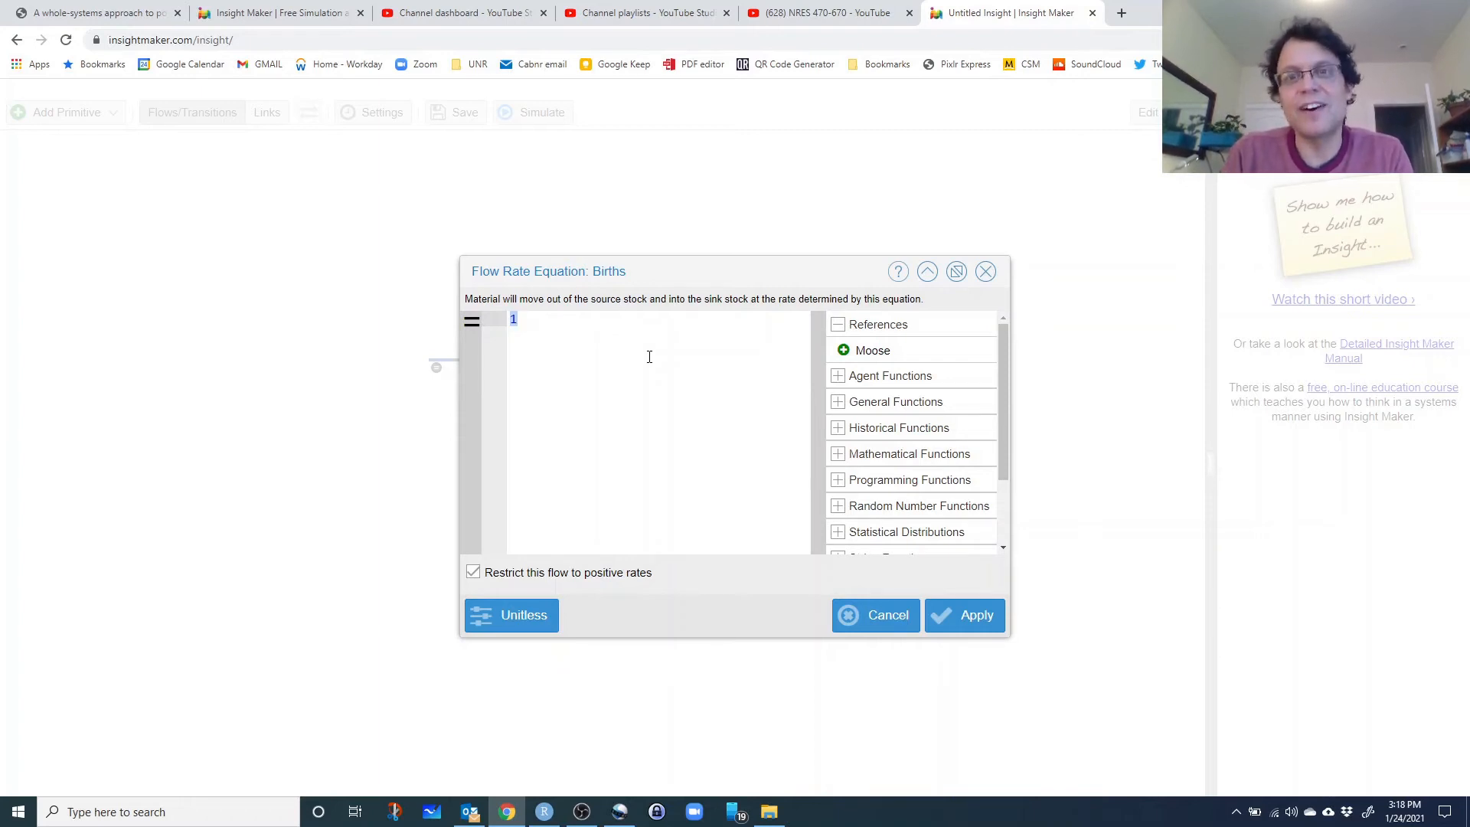
{"action": "left_click", "coordinate": [985, 272]}
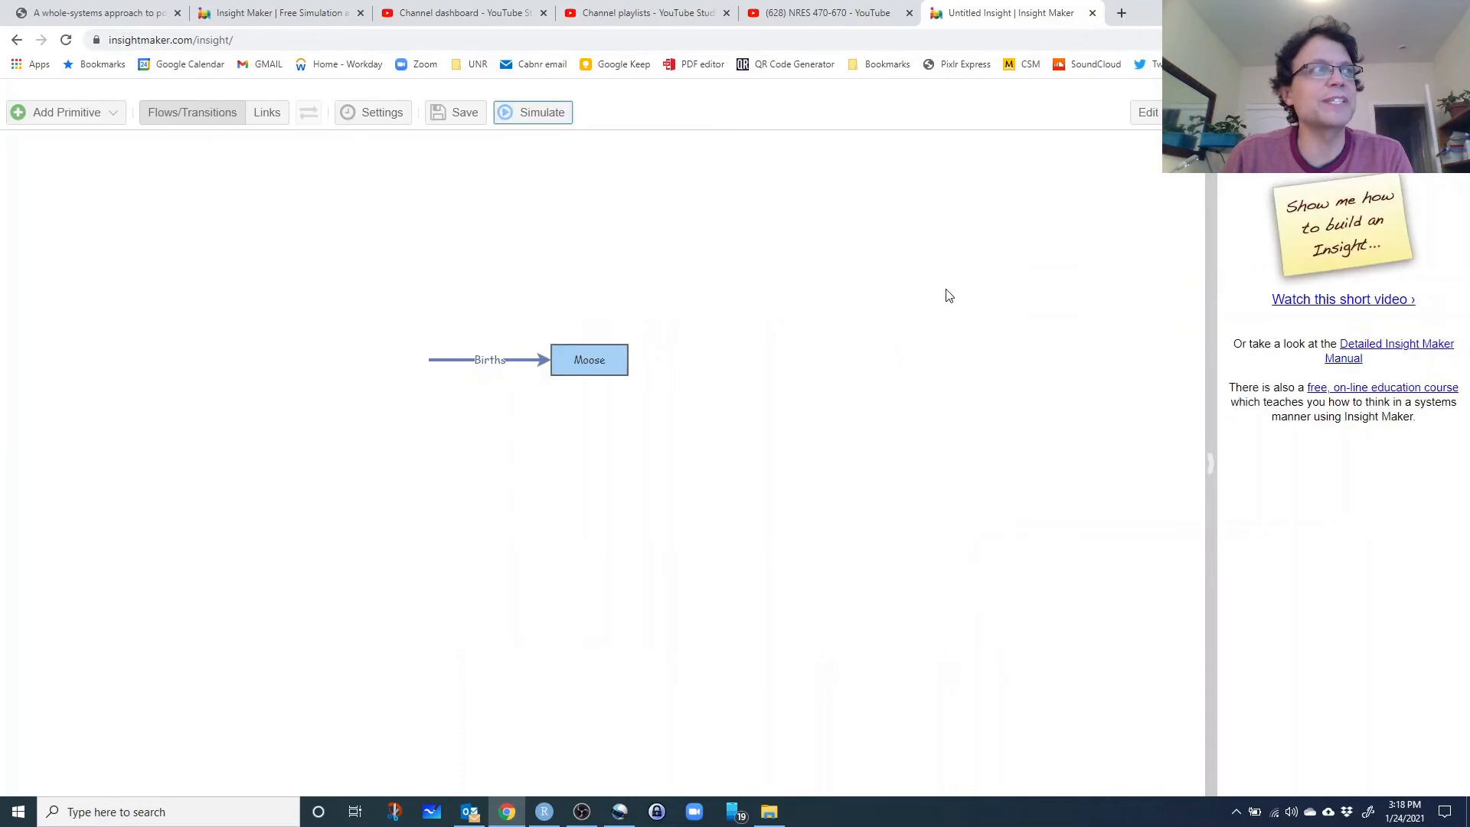
{"action": "left_click", "coordinate": [530, 360]}
{"action": "left_click", "coordinate": [1365, 278]}
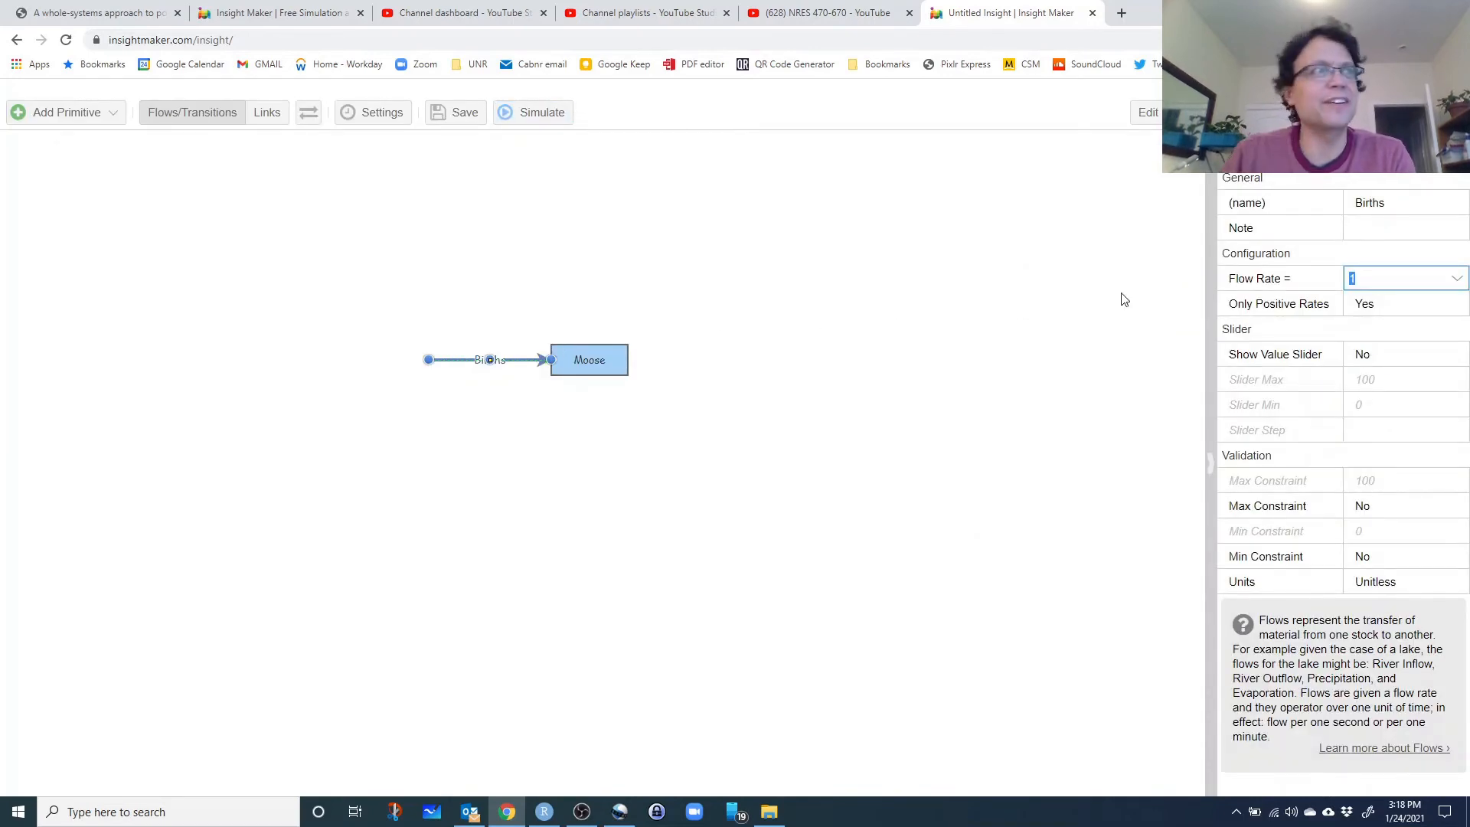
{"action": "left_click", "coordinate": [438, 369]}
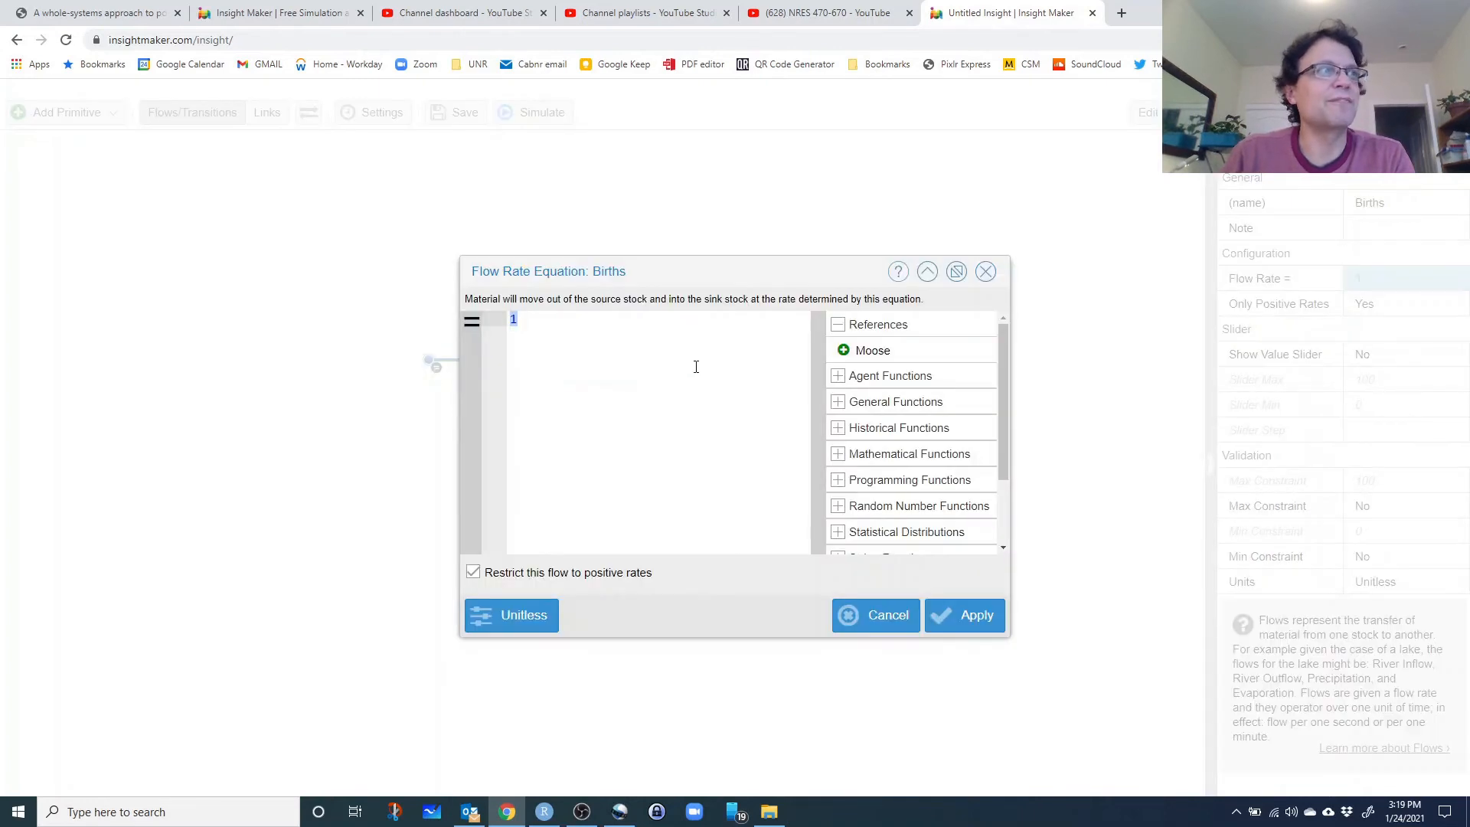
{"action": "scroll", "coordinate": [1010, 387], "scroll_direction": "down", "scroll_amount": 2}
{"action": "scroll", "coordinate": [1010, 390], "scroll_direction": "down", "scroll_amount": 1}
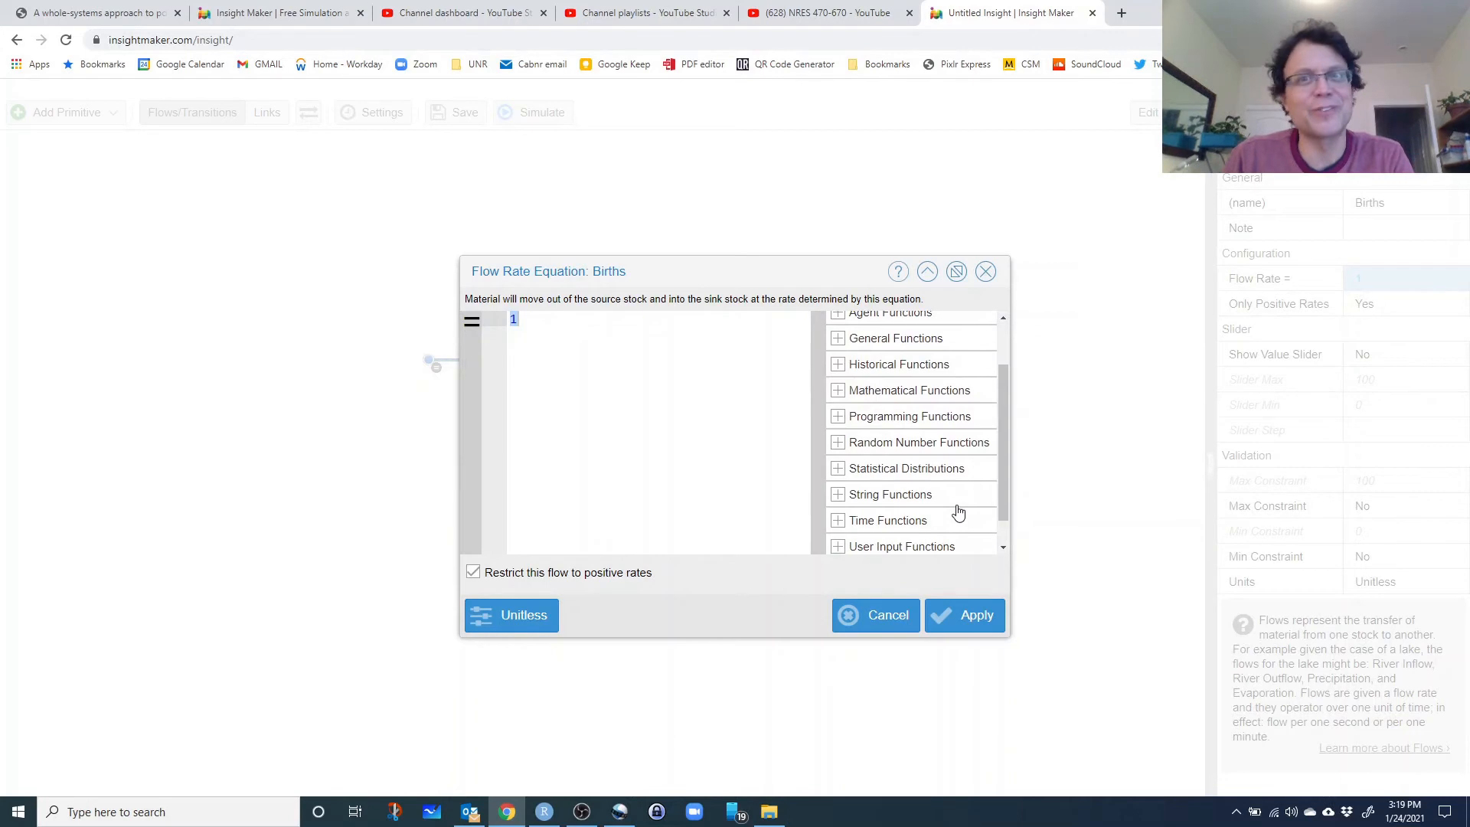
{"action": "scroll", "coordinate": [880, 387], "scroll_direction": "up", "scroll_amount": 1}
{"action": "scroll", "coordinate": [881, 389], "scroll_direction": "up", "scroll_amount": 2}
{"action": "left_click", "coordinate": [838, 376]}
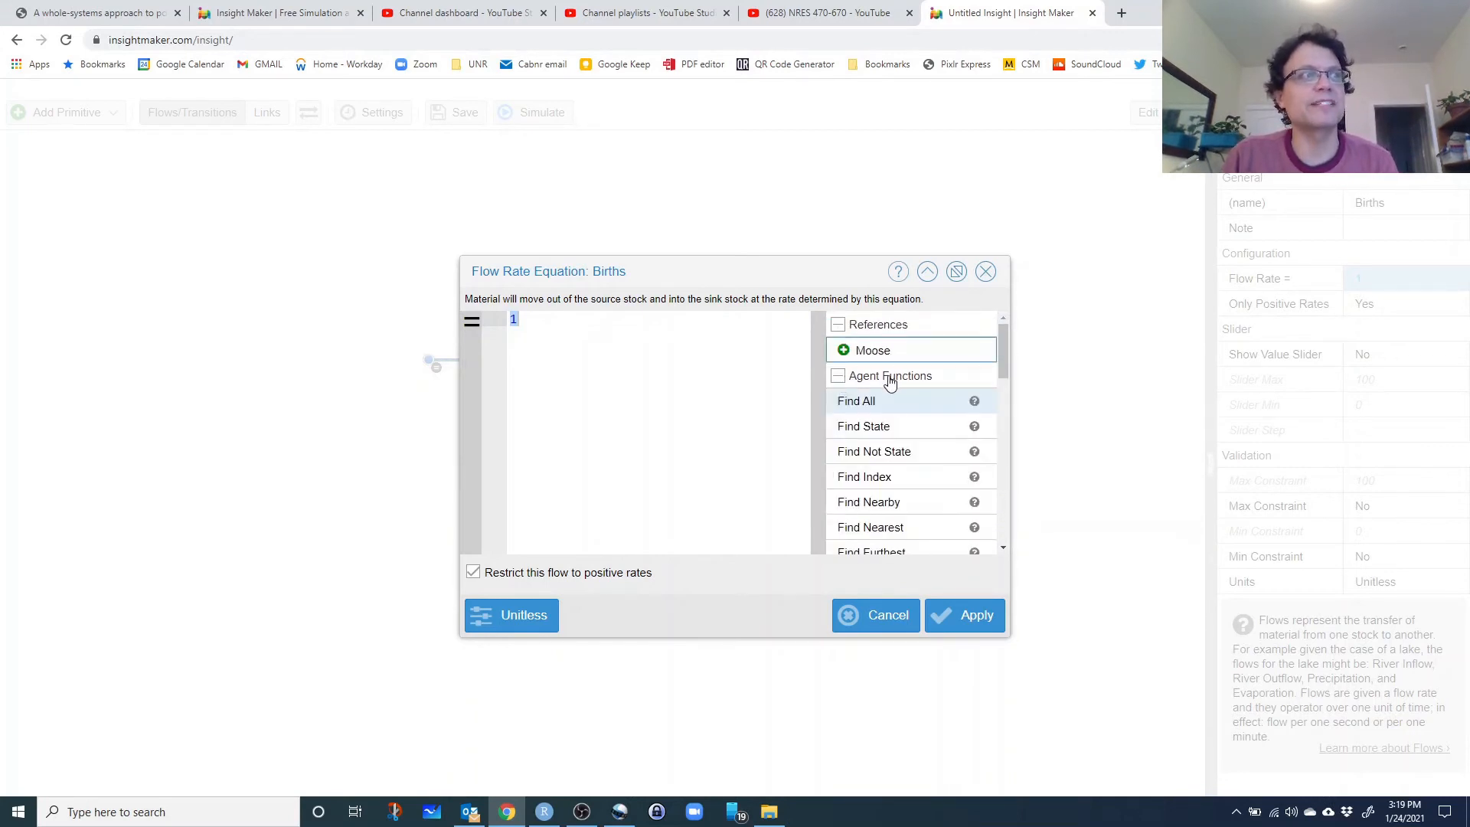
{"action": "left_click", "coordinate": [839, 376]}
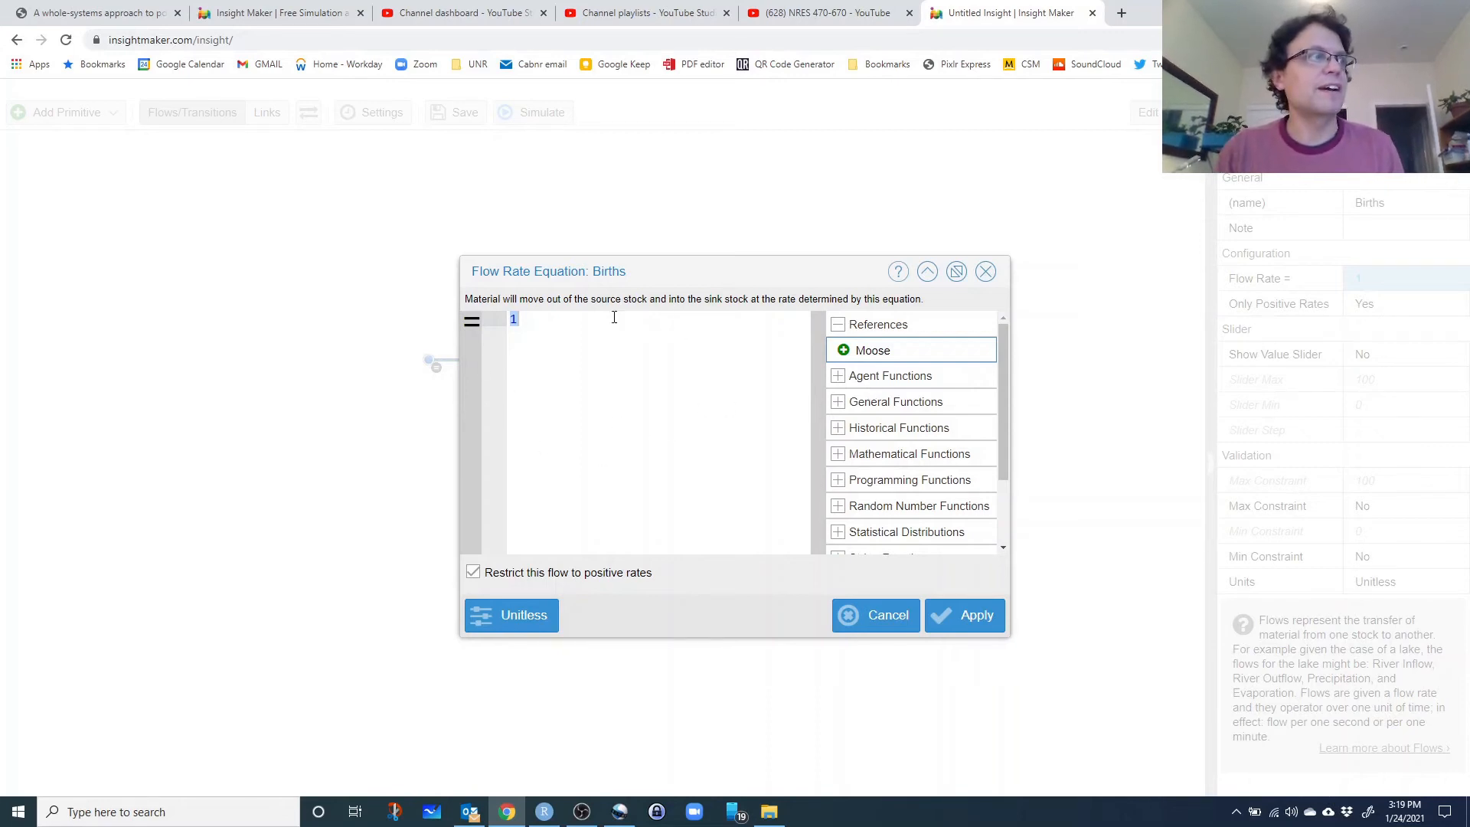
{"action": "left_click", "coordinate": [574, 337]}
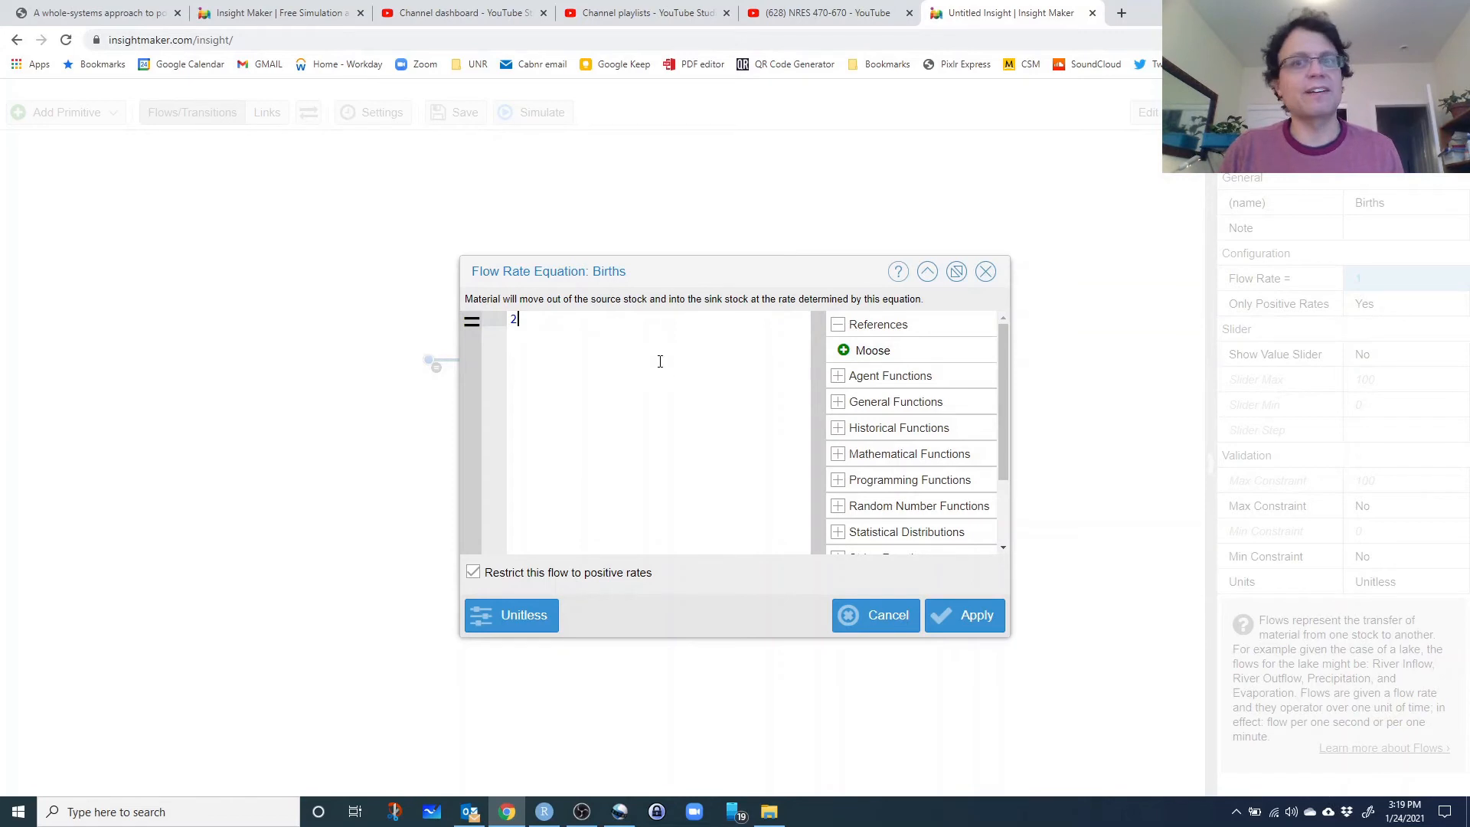
{"action": "left_click", "coordinate": [961, 612]}
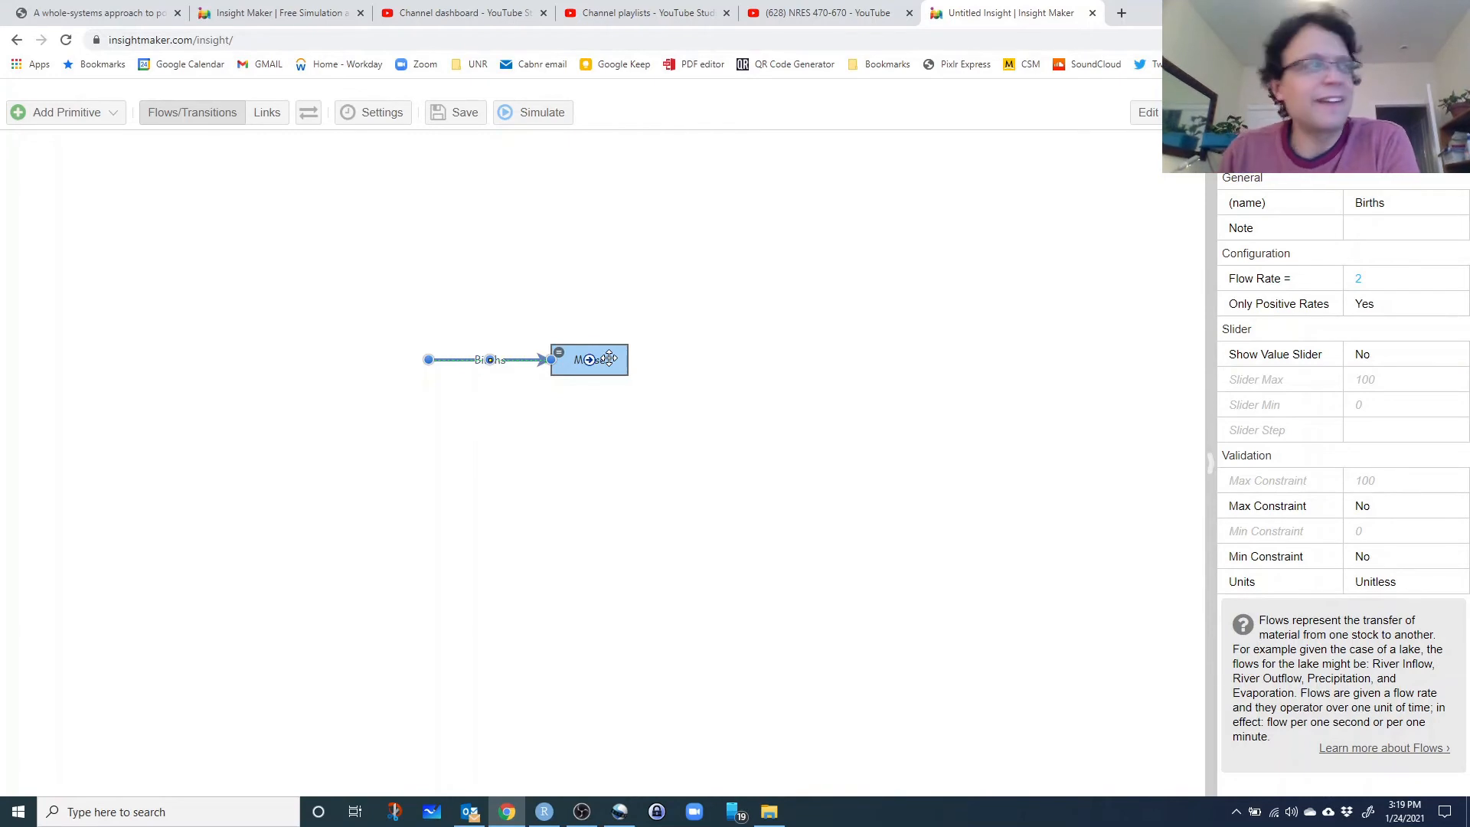
Step: Draw a horizontal flow out of the right side of the Moose stock
{"action": "left_click_drag", "start_coordinate": [589, 367], "coordinate": [781, 361]}
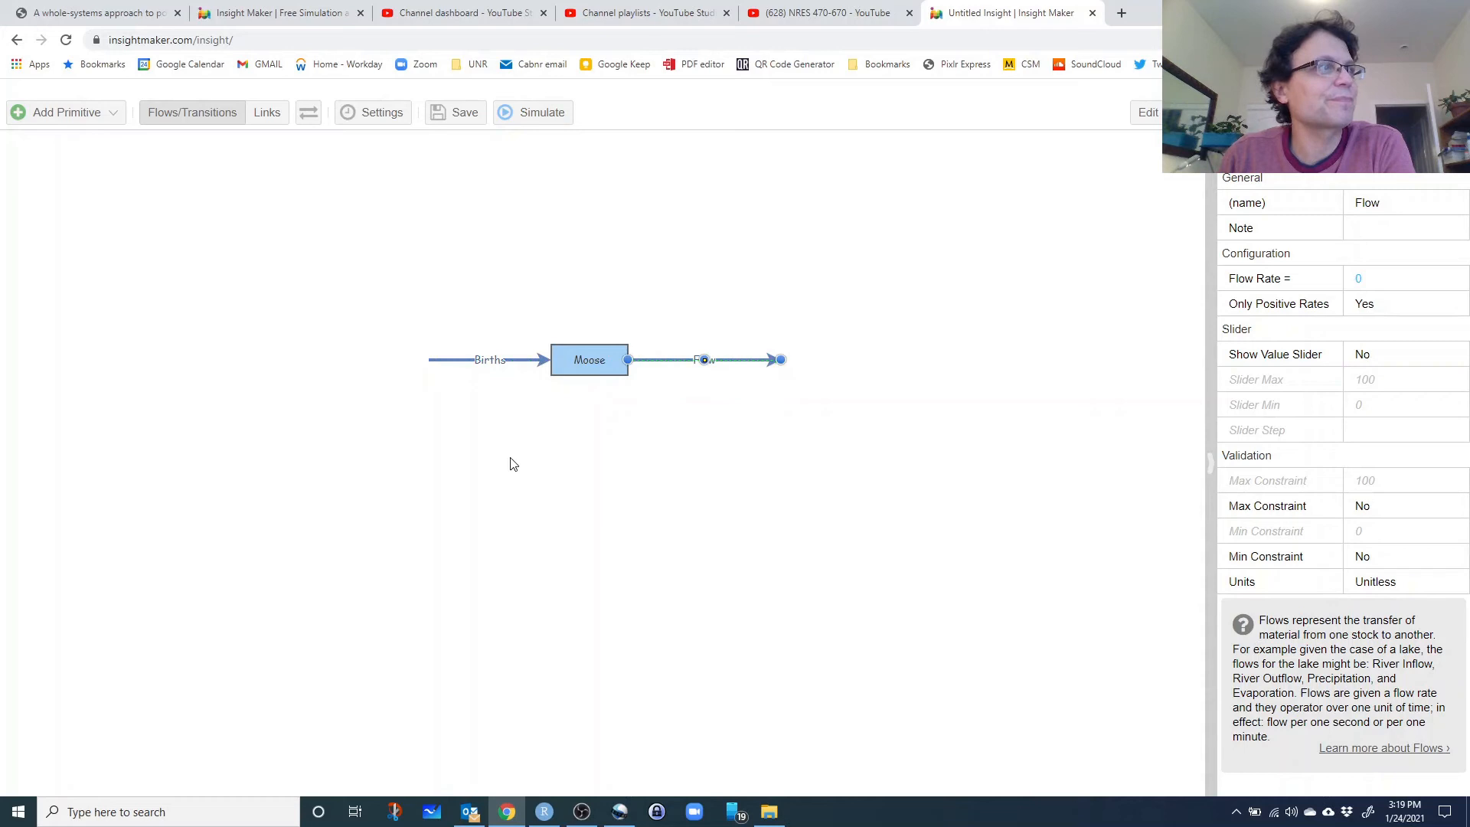
{"action": "left_click", "coordinate": [649, 320]}
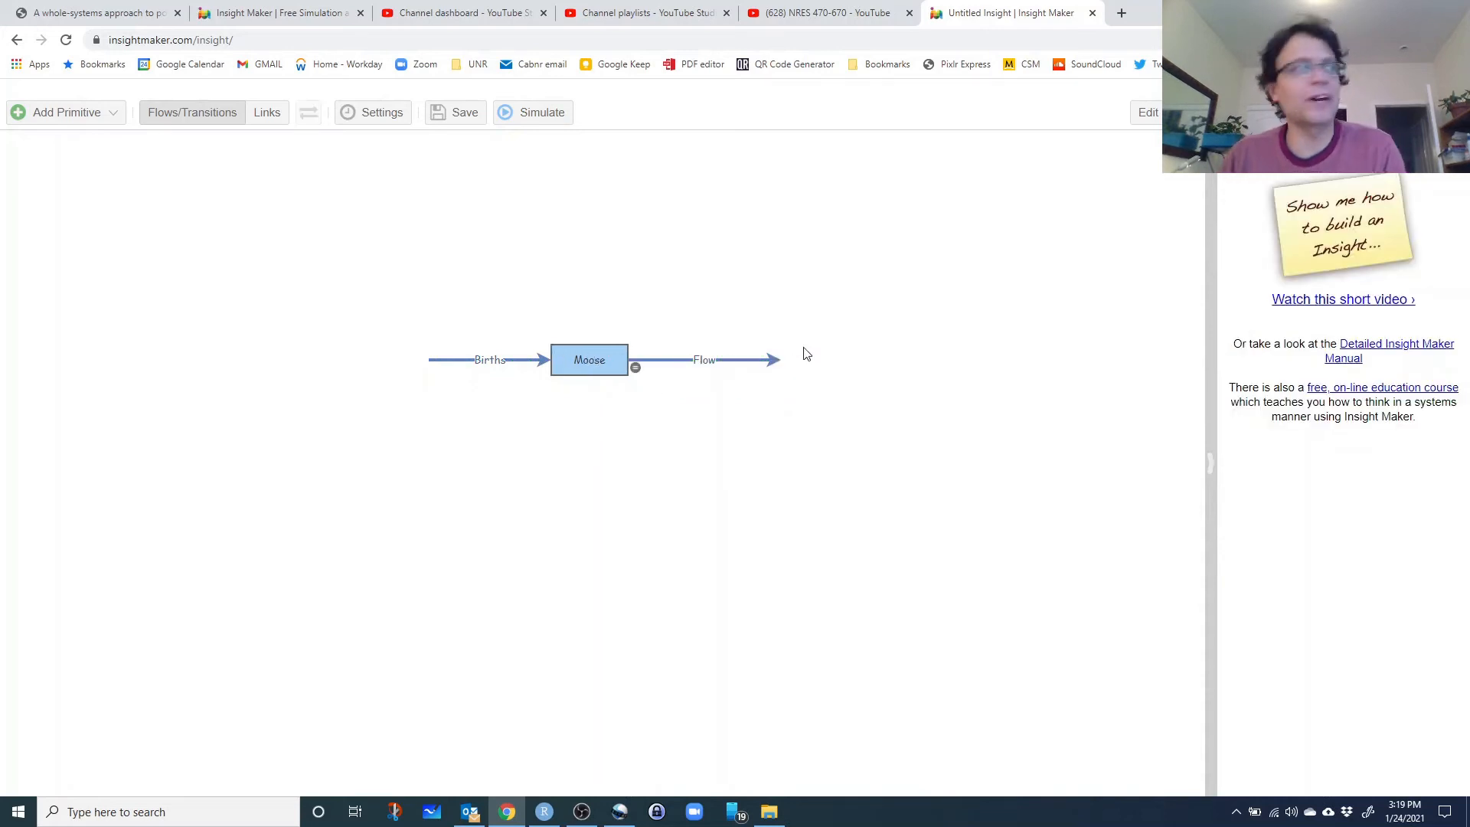
Step: Draw one flow downward and one upward from the Moose stock, and reverse the upper flow so it points into the stock
{"action": "left_click_drag", "start_coordinate": [591, 369], "coordinate": [598, 481]}
{"action": "left_click_drag", "start_coordinate": [601, 348], "coordinate": [604, 245]}
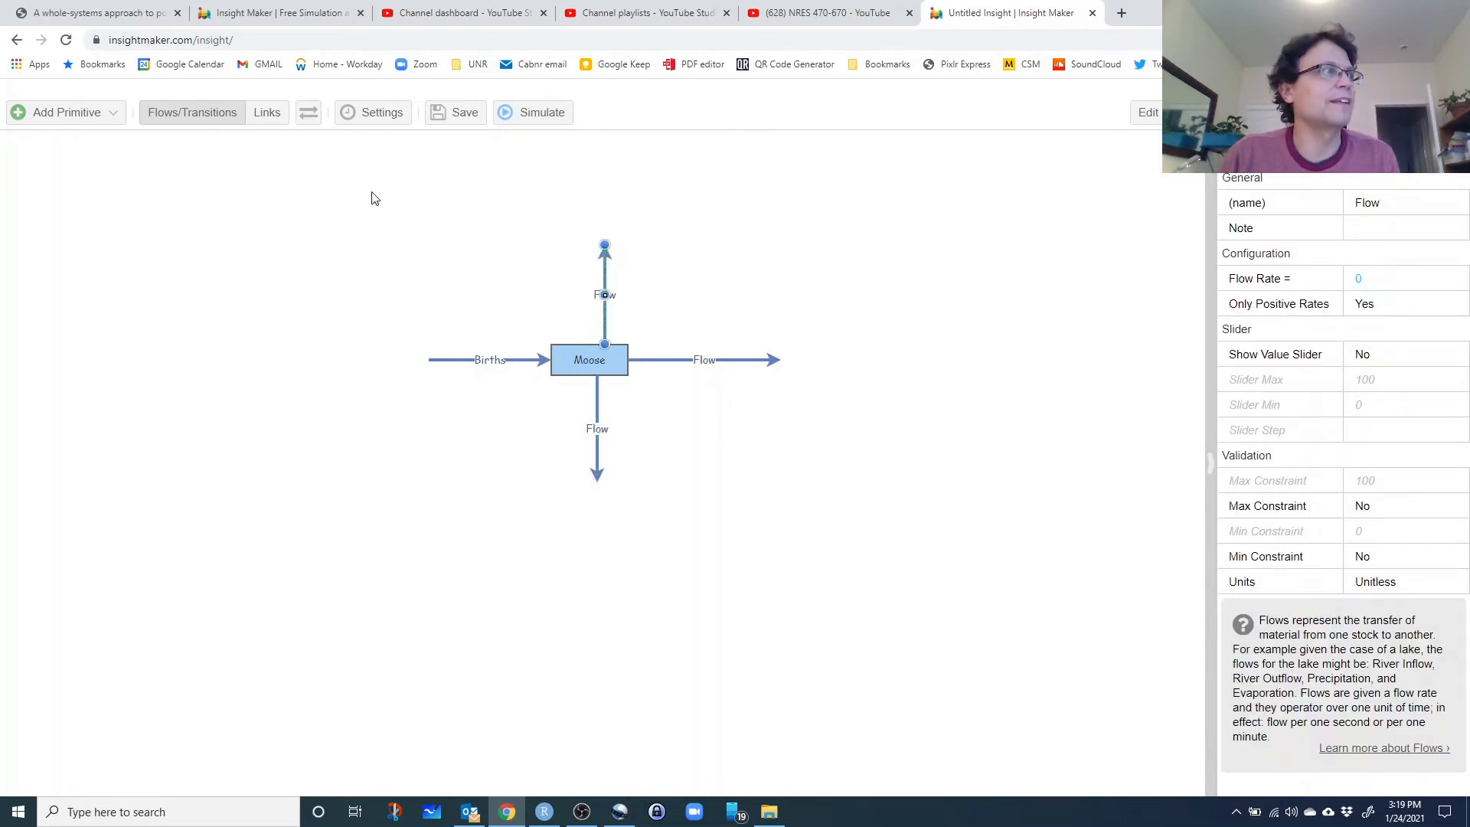
{"action": "left_click", "coordinate": [308, 113]}
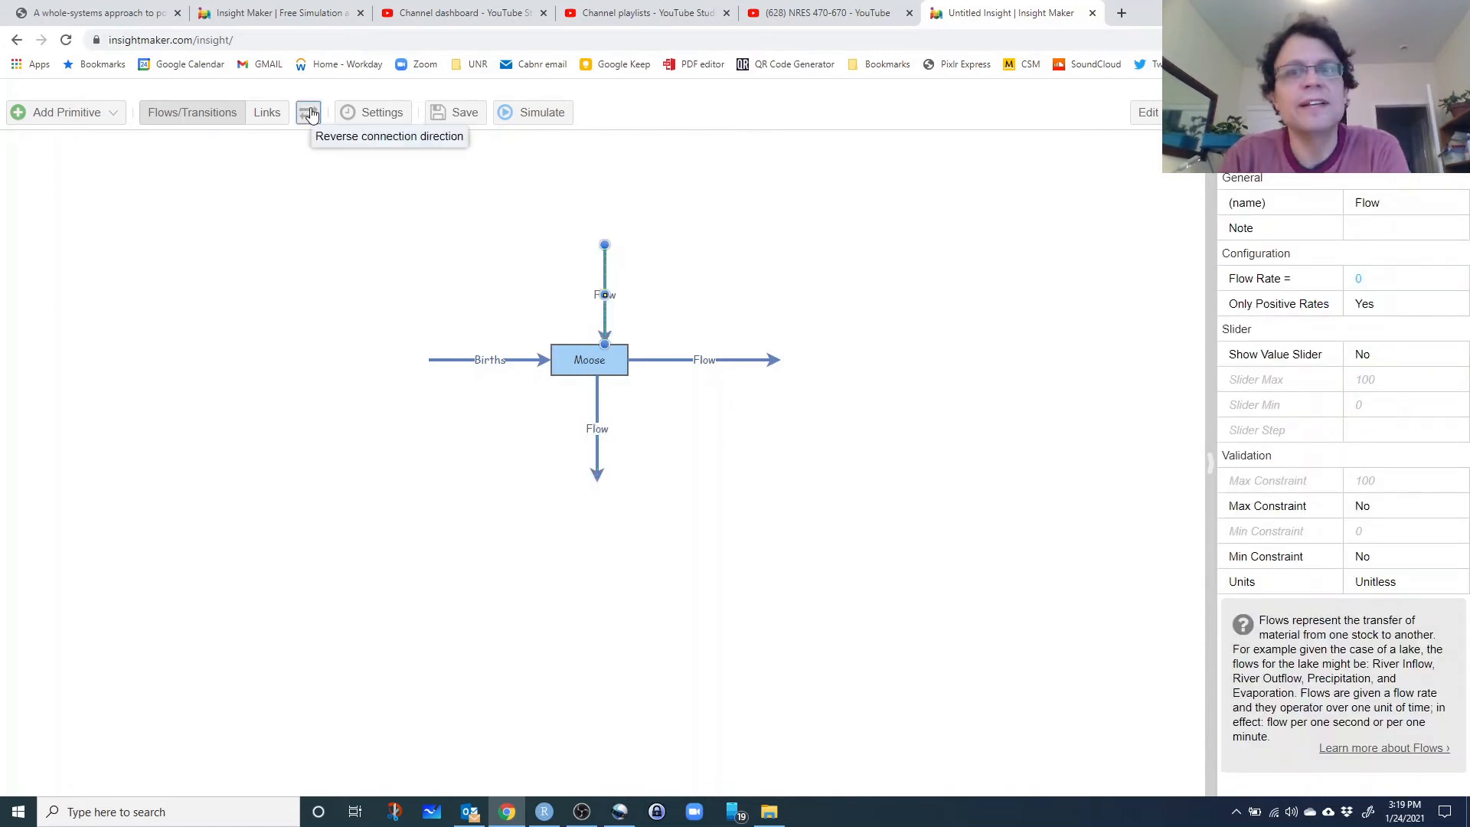
Step: Delete the extra flows above and below the Moose stock
{"action": "left_click", "coordinate": [608, 224]}
{"action": "left_click", "coordinate": [603, 261]}
{"action": "key", "text": "Delete"}
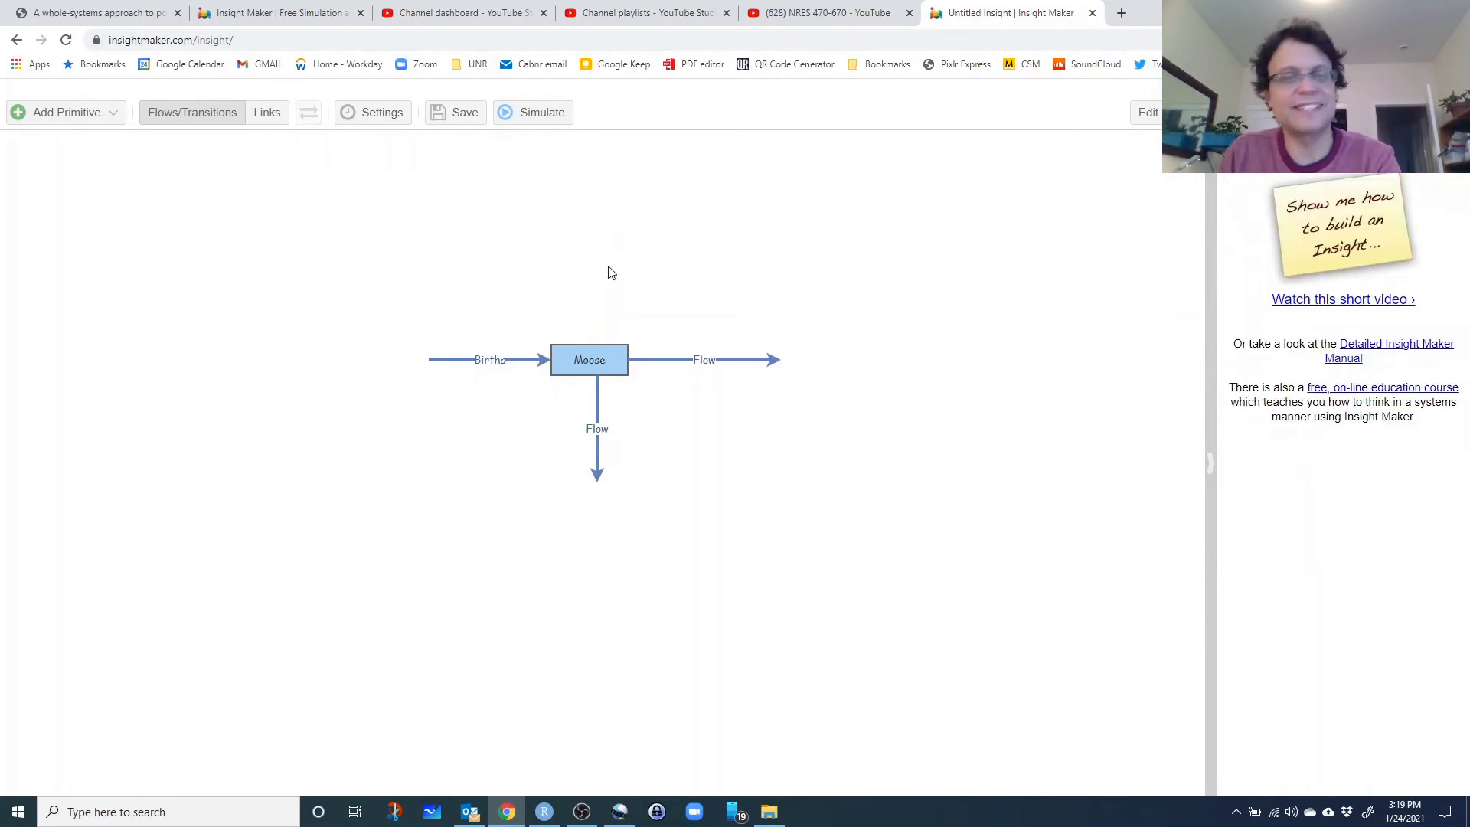
{"action": "left_click", "coordinate": [598, 396]}
{"action": "key", "text": "Delete"}
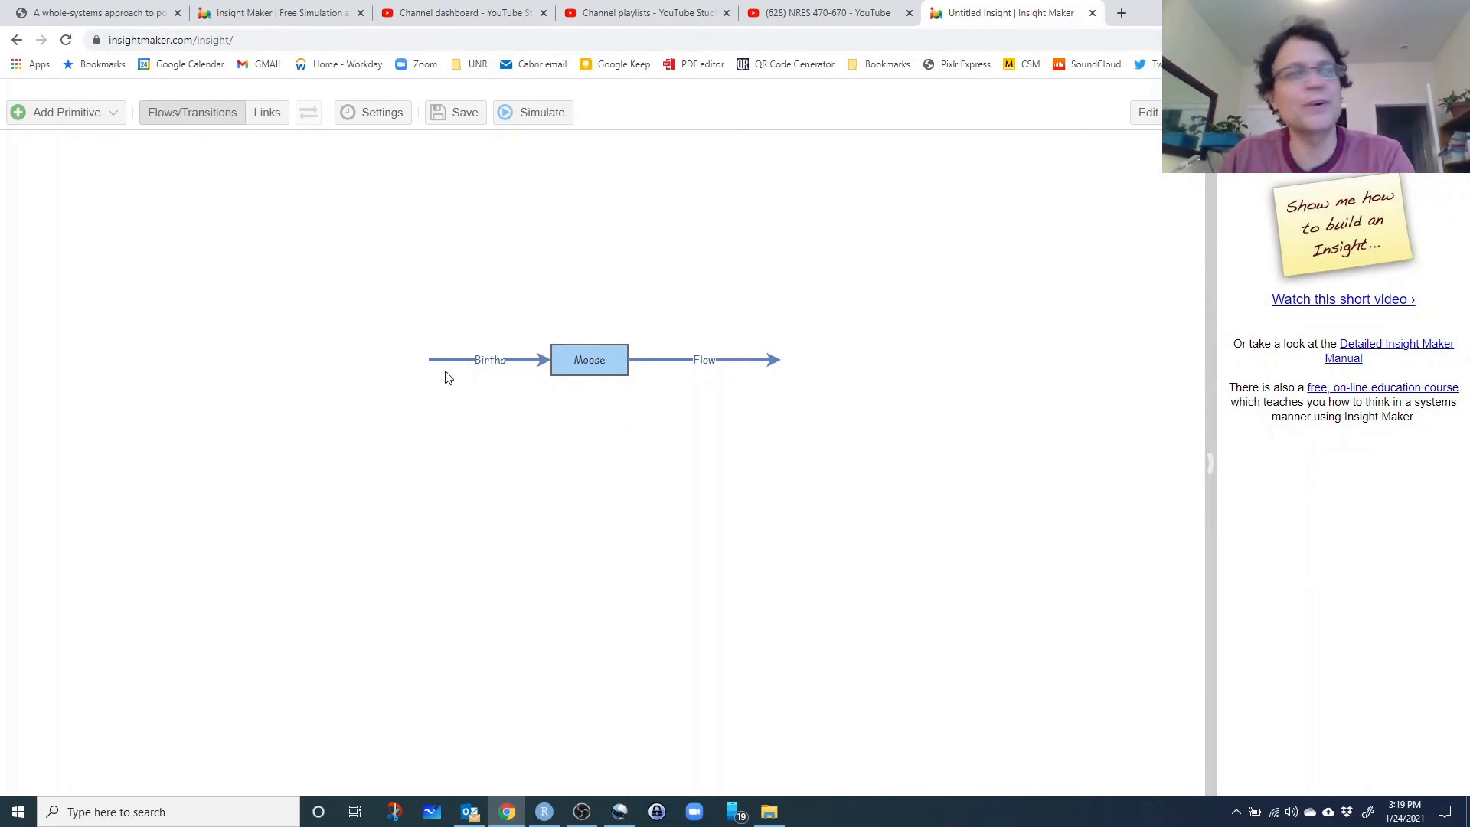
Step: Rename the flow leaving the Moose stock as "Deaths" and set its flow rate to 1
{"action": "left_click", "coordinate": [684, 362]}
{"action": "left_click", "coordinate": [1357, 205]}
{"action": "type", "text": "Deaths"}
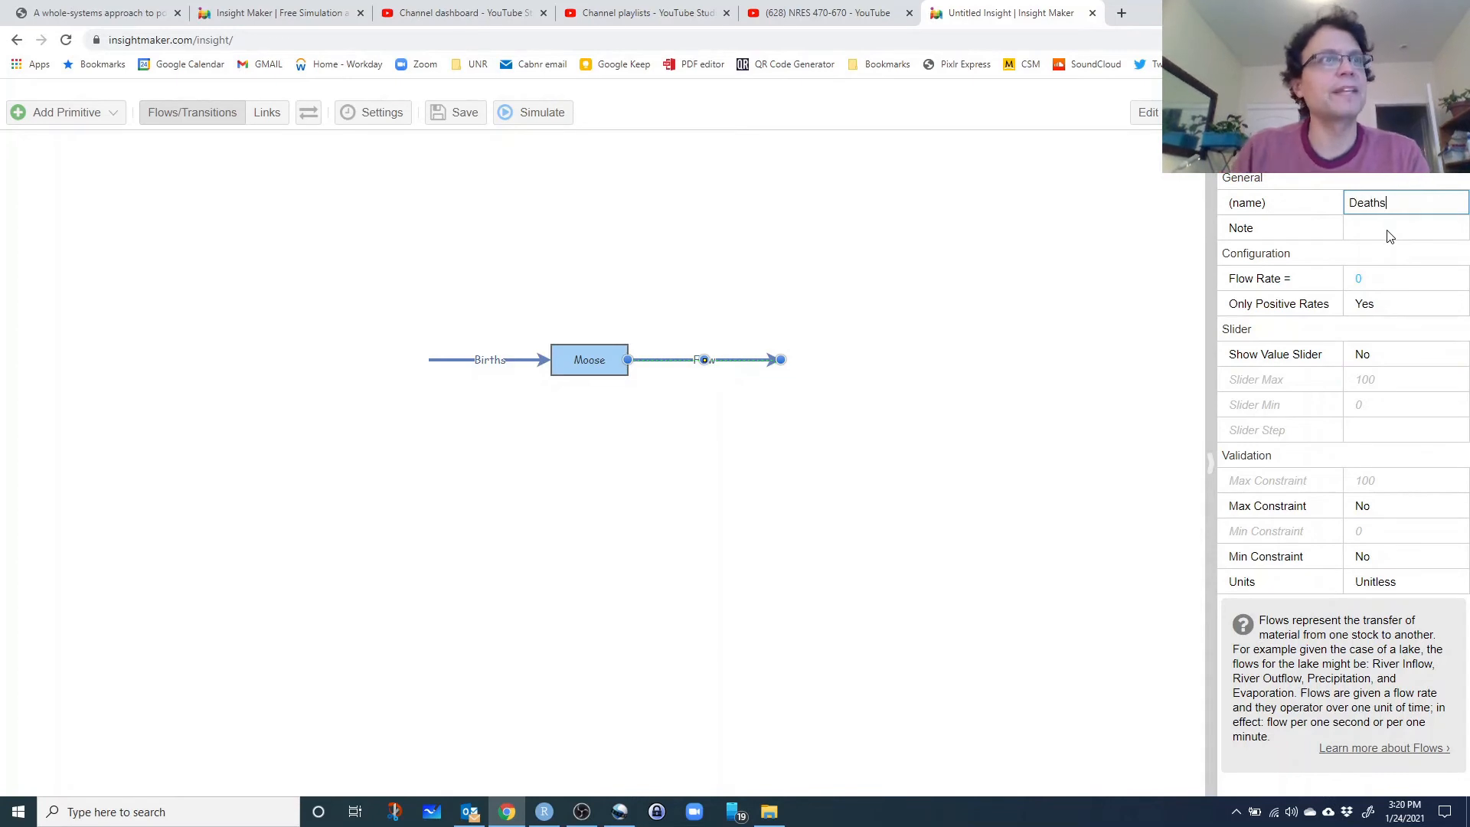
{"action": "left_click", "coordinate": [1388, 279]}
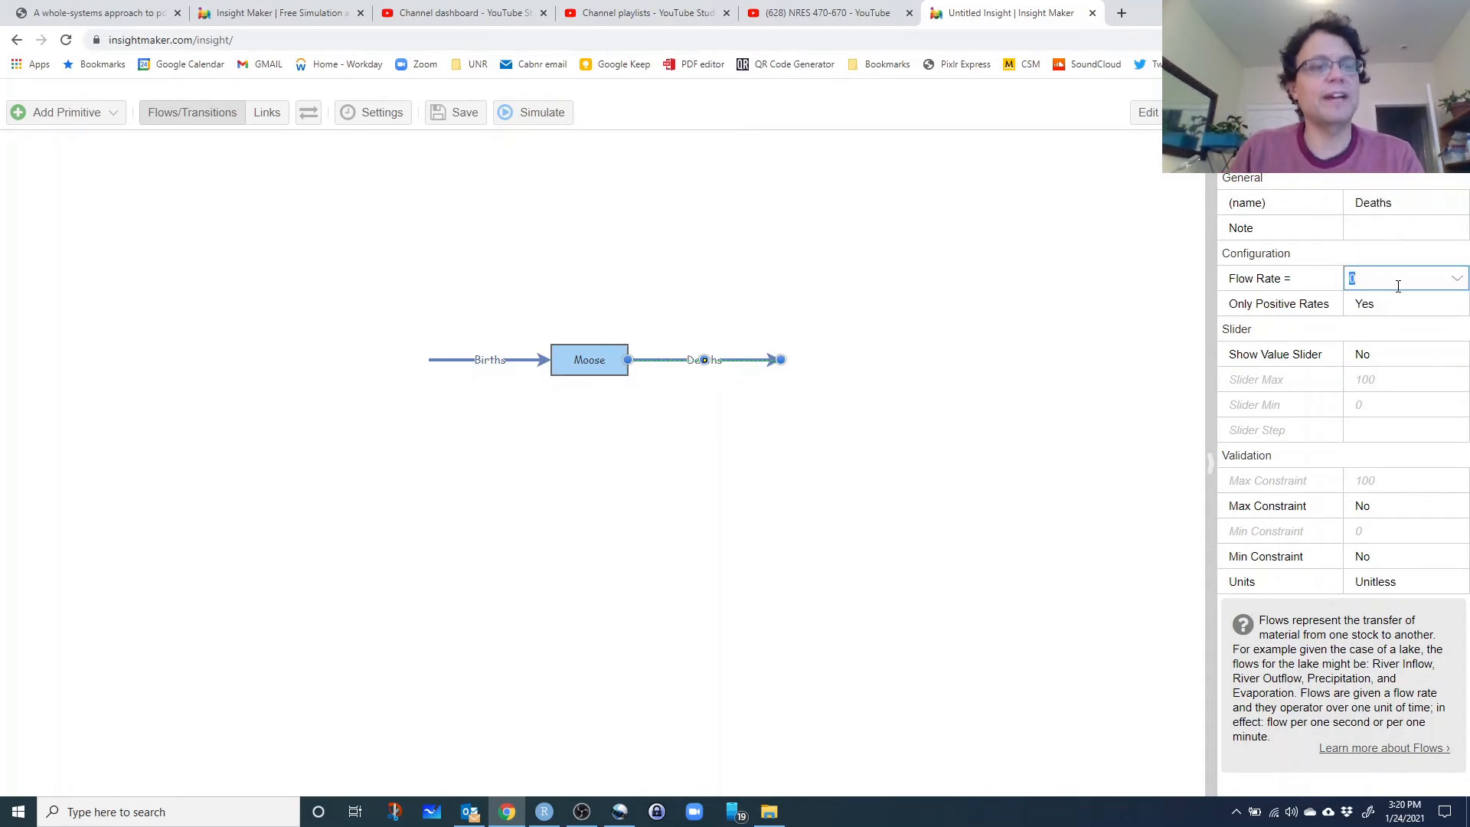
{"action": "left_click", "coordinate": [1011, 356]}
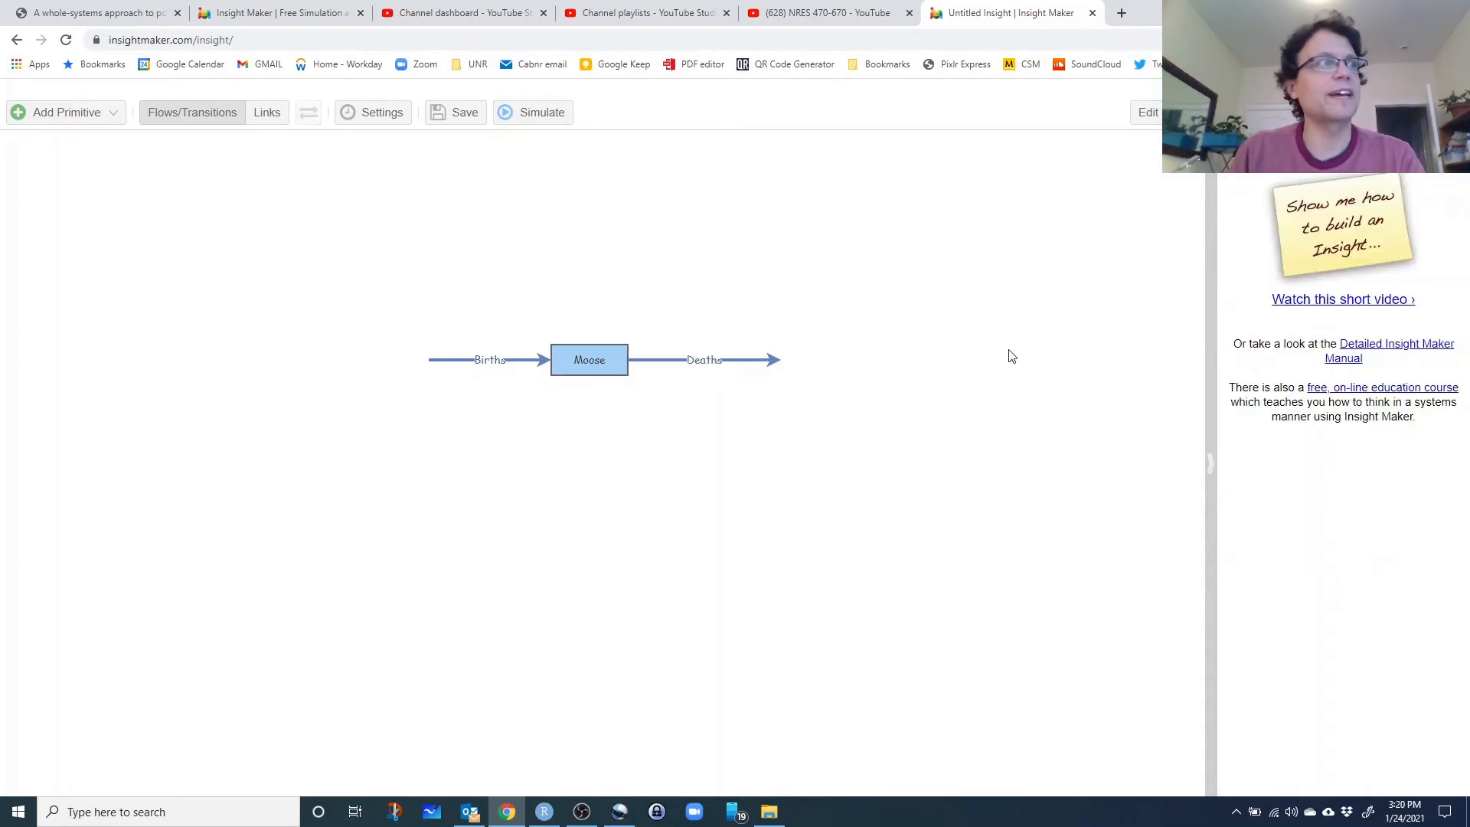
Step: Run the simulation to view the Moose population with both Births and Deaths, and close the results window
{"action": "left_click", "coordinate": [550, 117]}
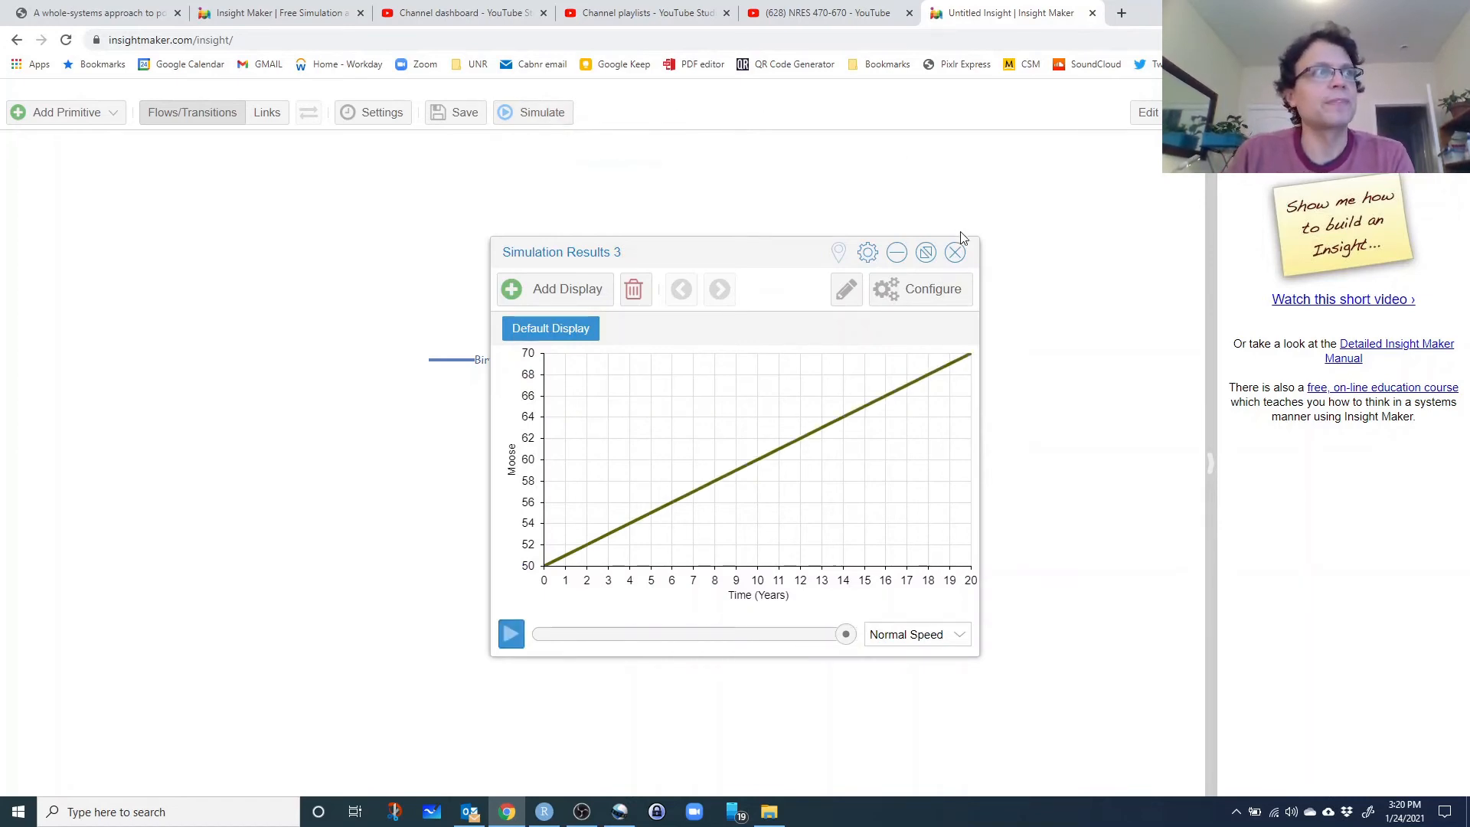
{"action": "left_click", "coordinate": [956, 254]}
Step: Enable the value slider for the Births flow
{"action": "left_click", "coordinate": [524, 359]}
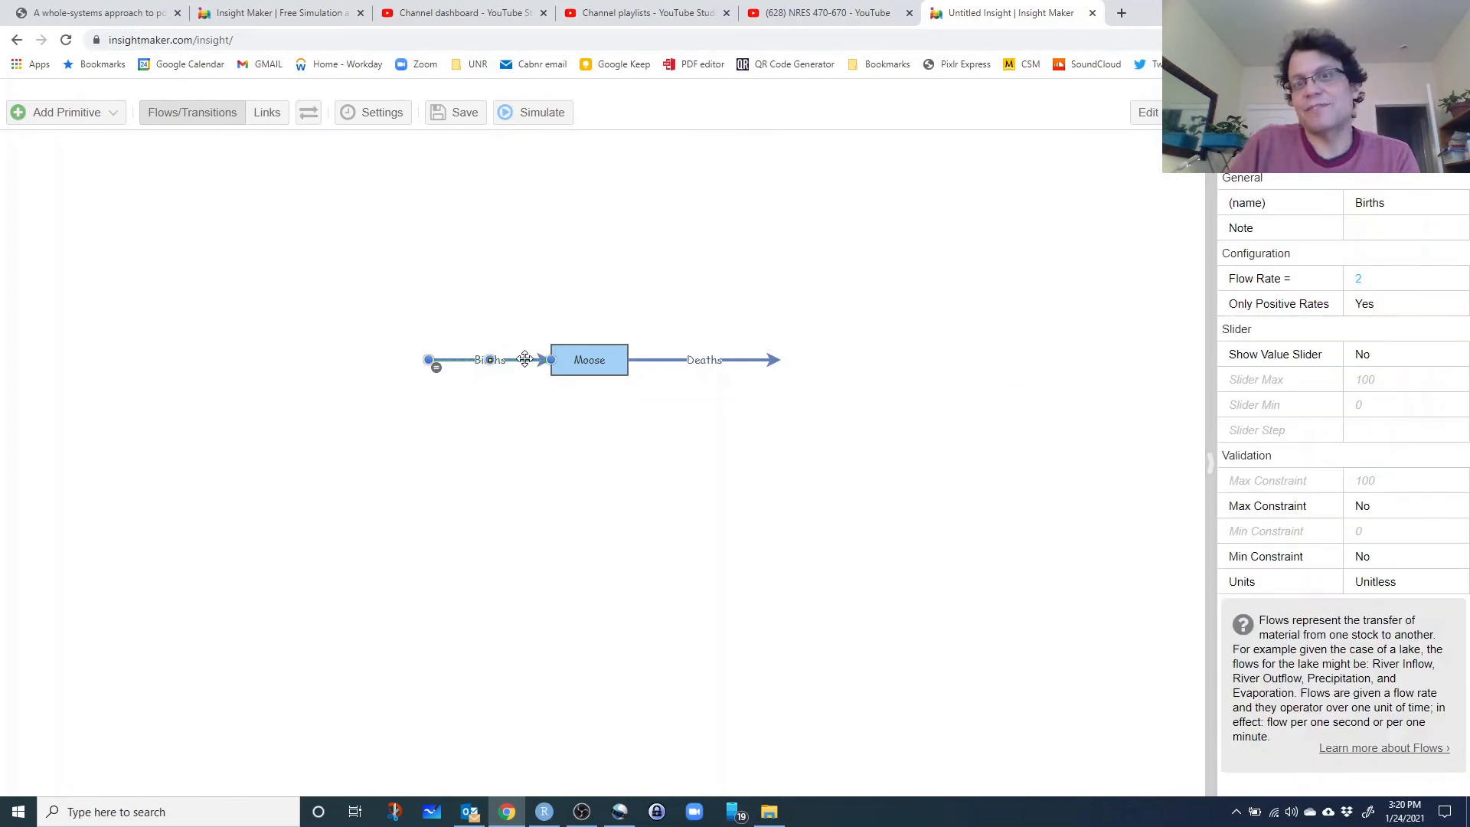
{"action": "left_click", "coordinate": [1381, 356]}
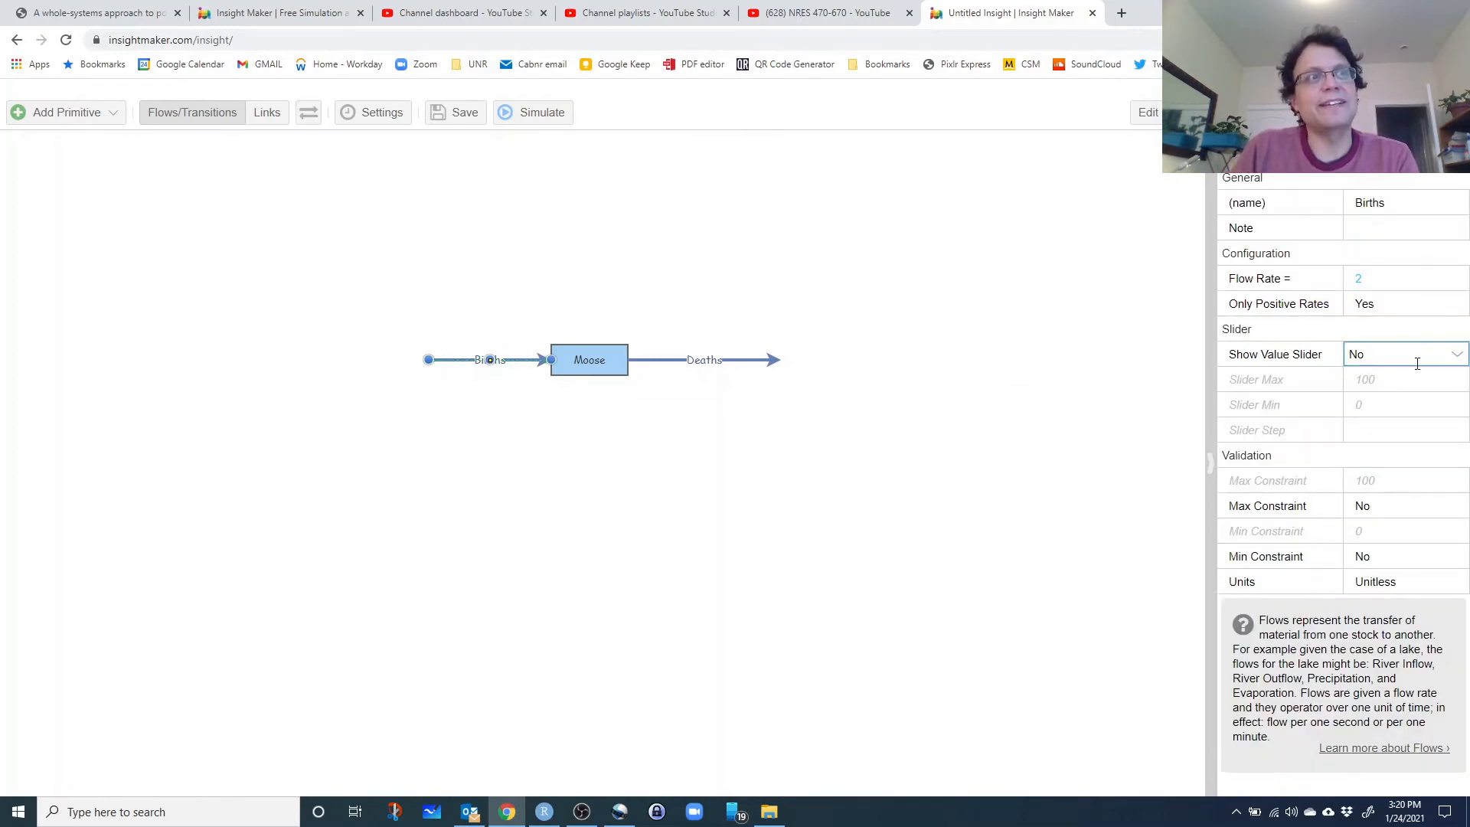
{"action": "left_click", "coordinate": [1450, 357]}
{"action": "left_click", "coordinate": [1416, 404]}
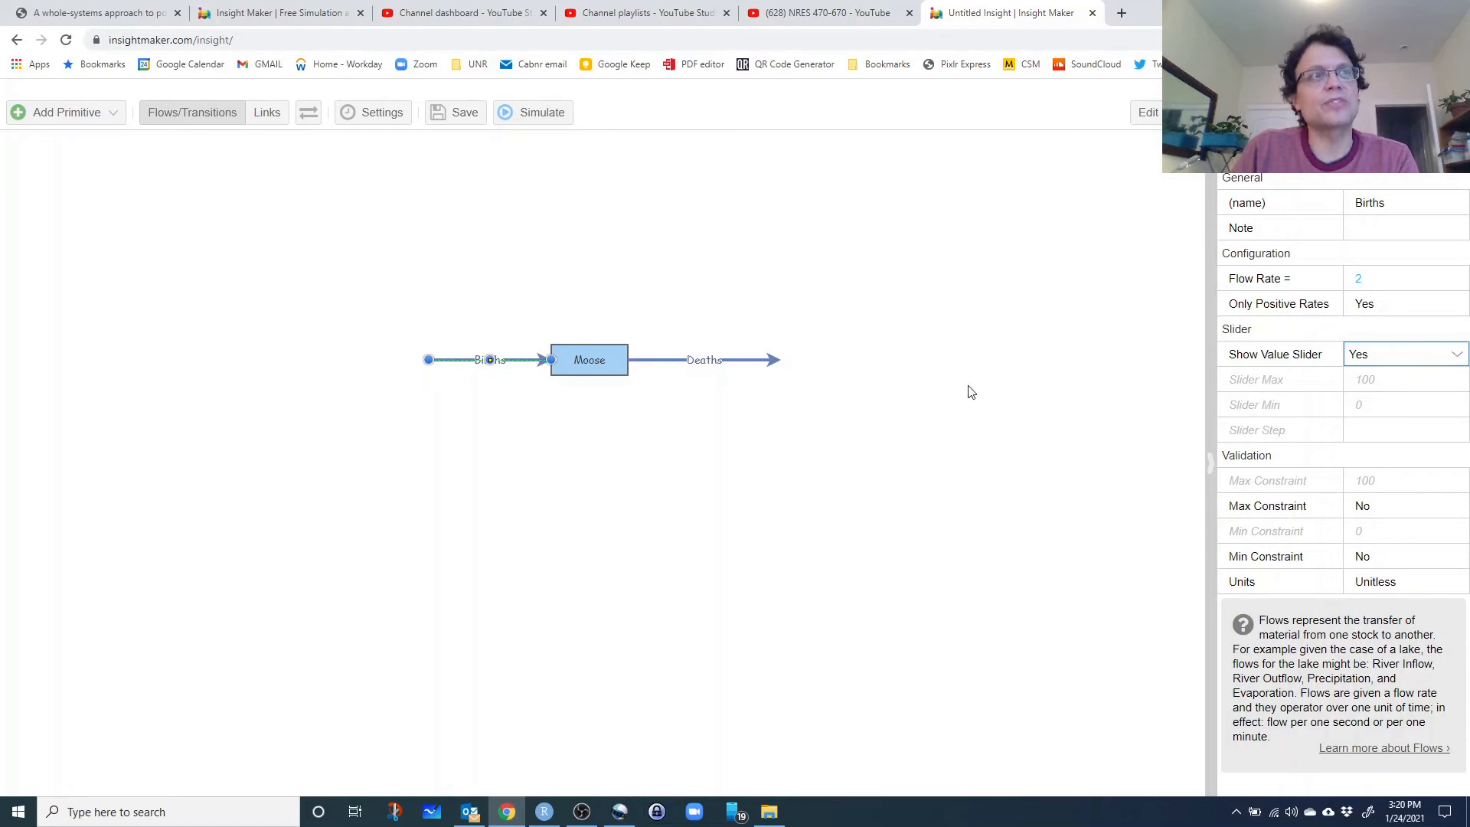
{"action": "left_click", "coordinate": [485, 386]}
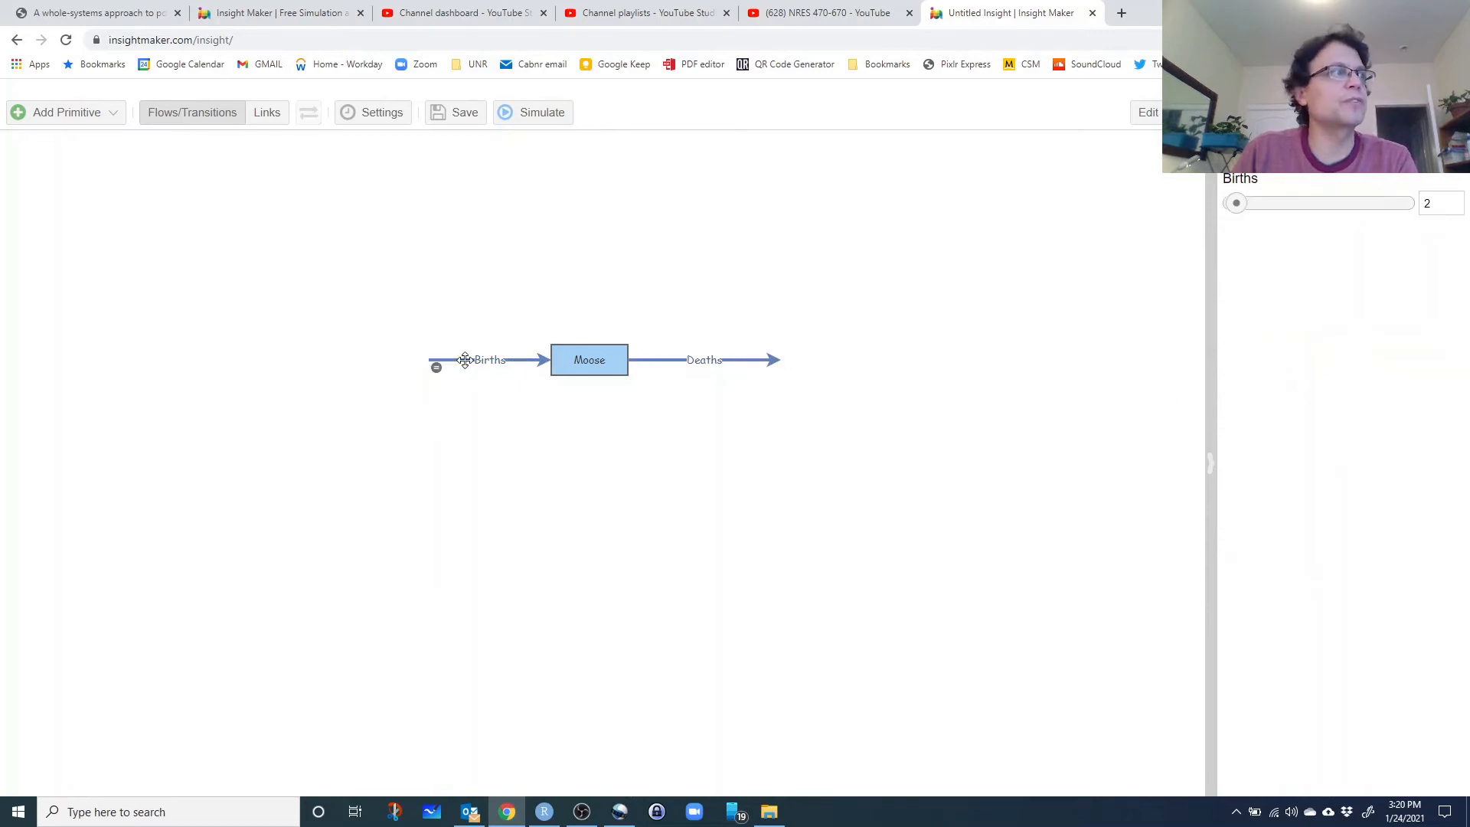
Step: Review the slider settings of the Births flow, and enable the value slider for the Deaths flow
{"action": "left_click", "coordinate": [522, 361]}
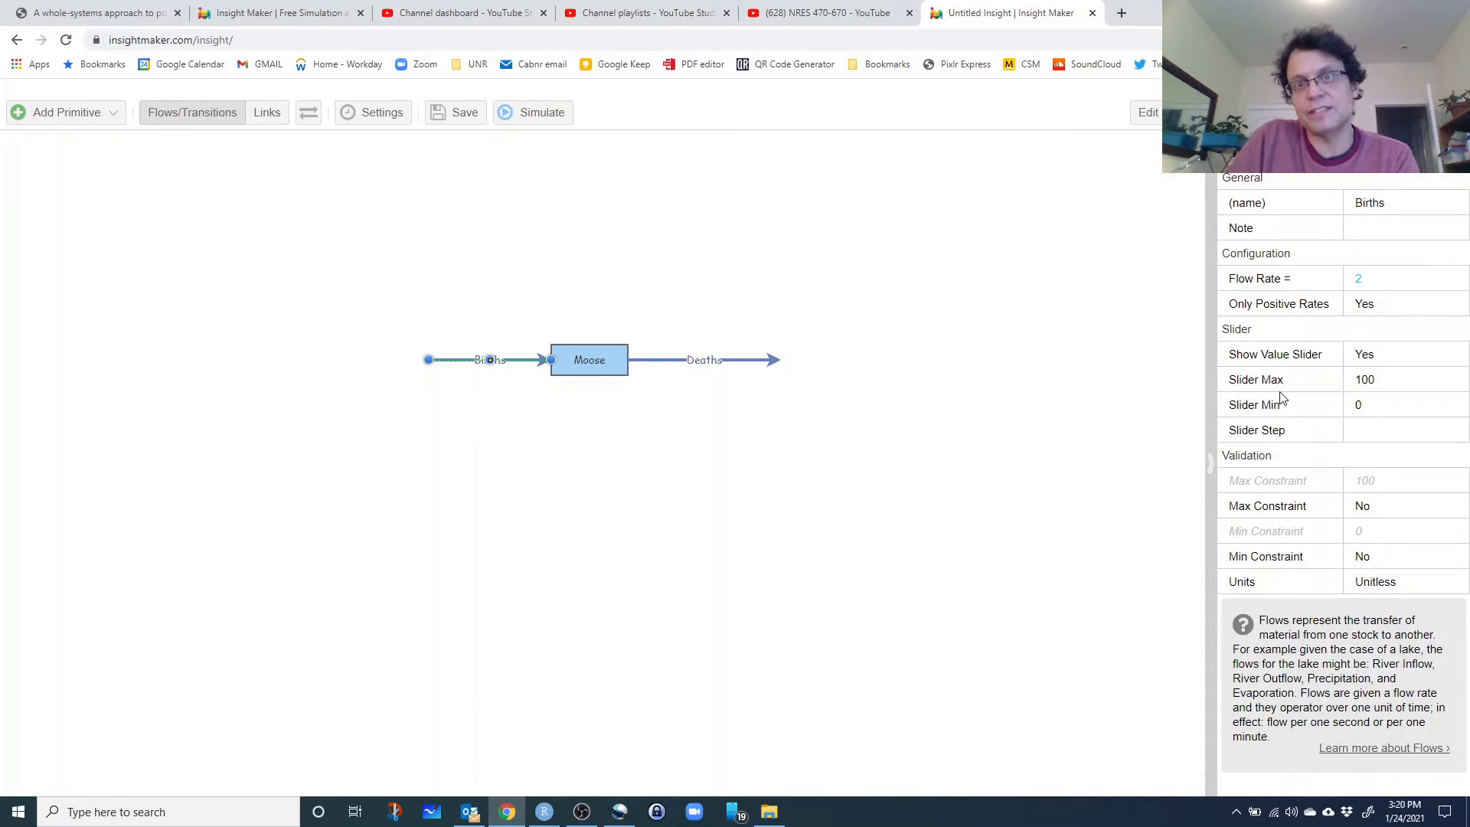
{"action": "left_click", "coordinate": [1380, 356]}
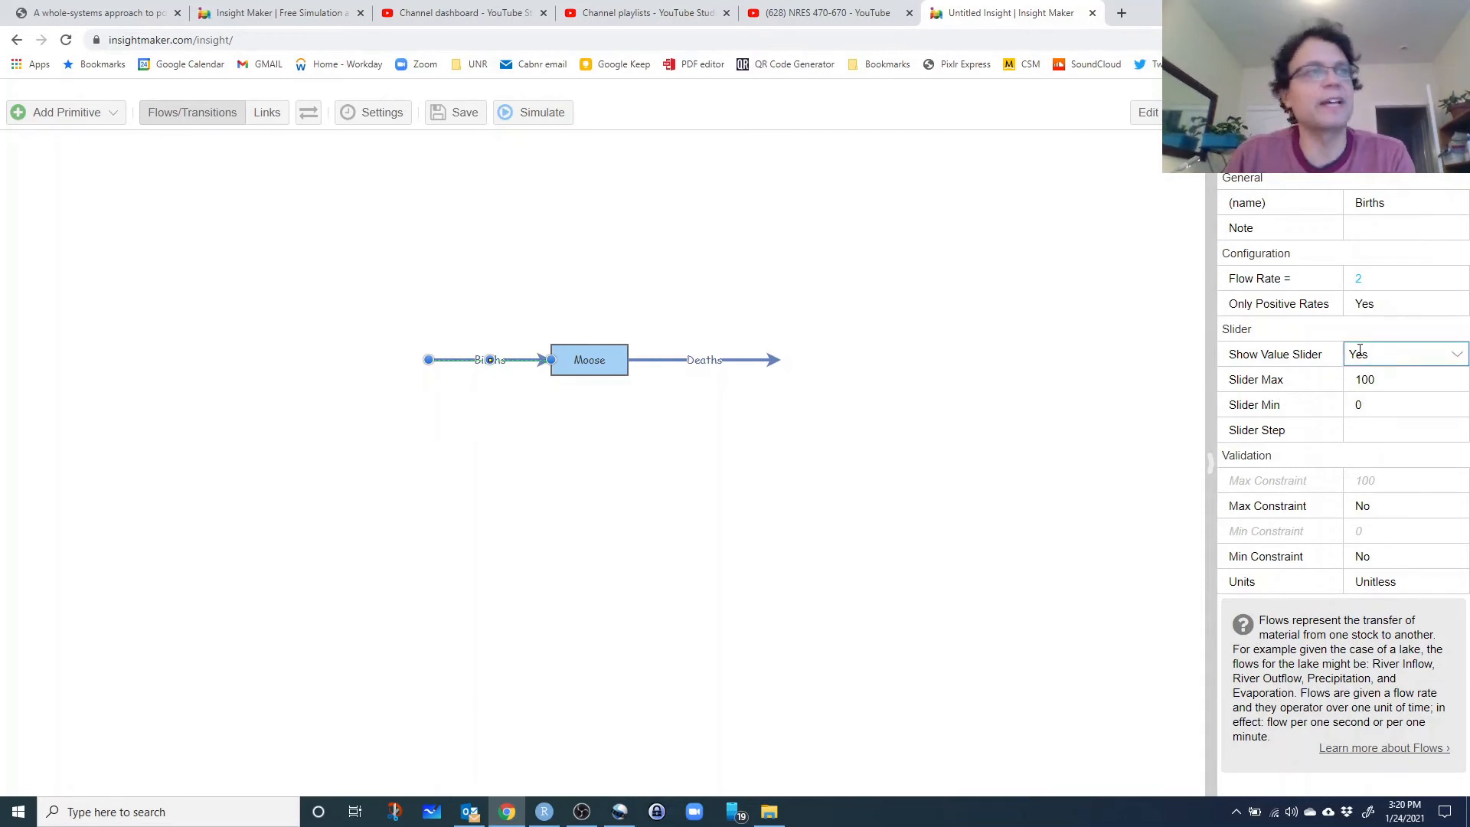
{"action": "left_click", "coordinate": [674, 362]}
{"action": "left_click", "coordinate": [1392, 363]}
{"action": "left_click", "coordinate": [1384, 355]}
{"action": "left_click", "coordinate": [1371, 403]}
{"action": "left_click", "coordinate": [790, 331]}
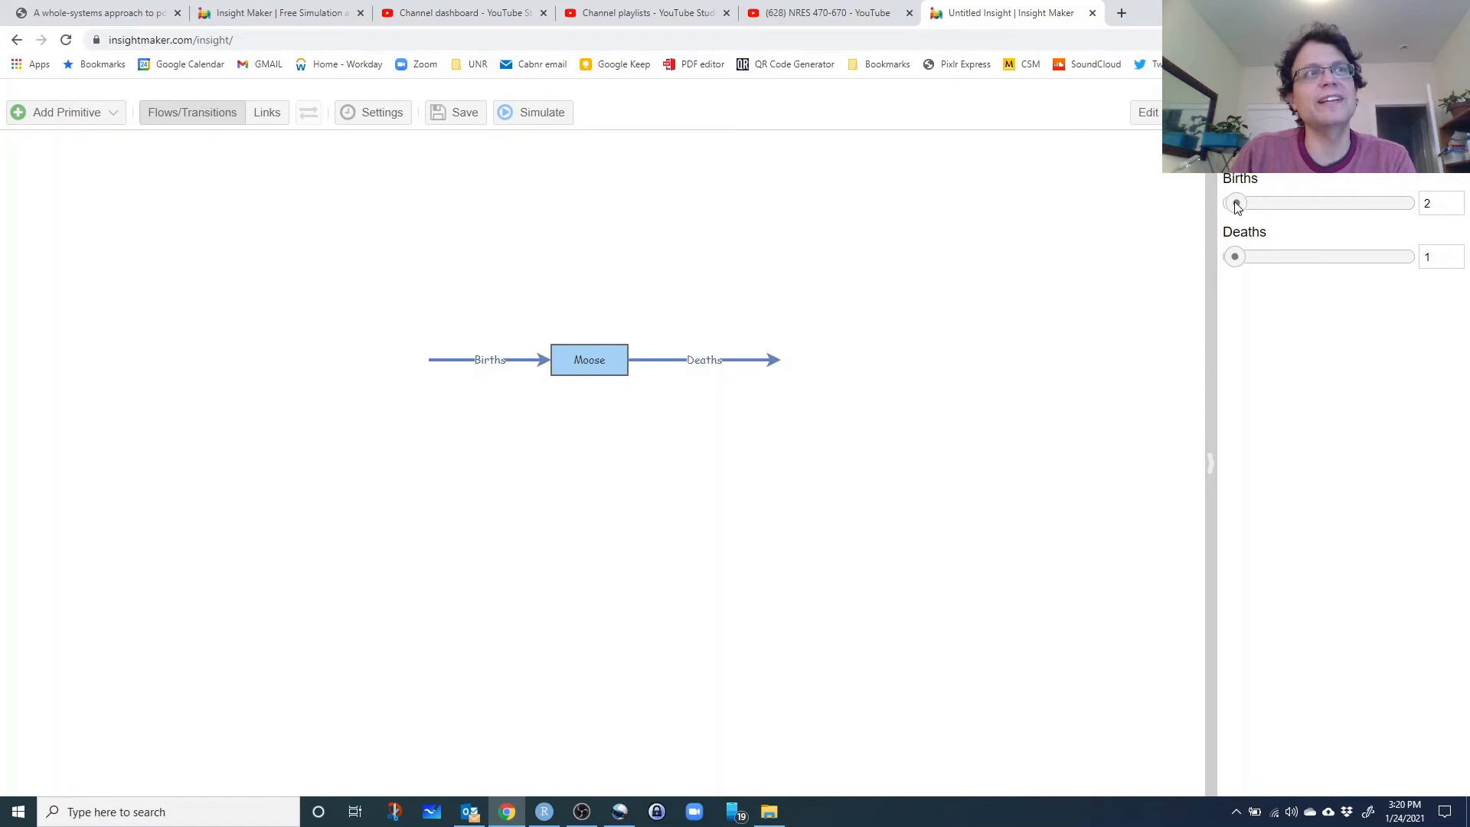
Step: Adjust the Births slider to 4.48 and the Deaths slider to 2.69
{"action": "left_click_drag", "start_coordinate": [1240, 208], "coordinate": [1245, 209]}
{"action": "left_click_drag", "start_coordinate": [1234, 258], "coordinate": [1237, 260]}
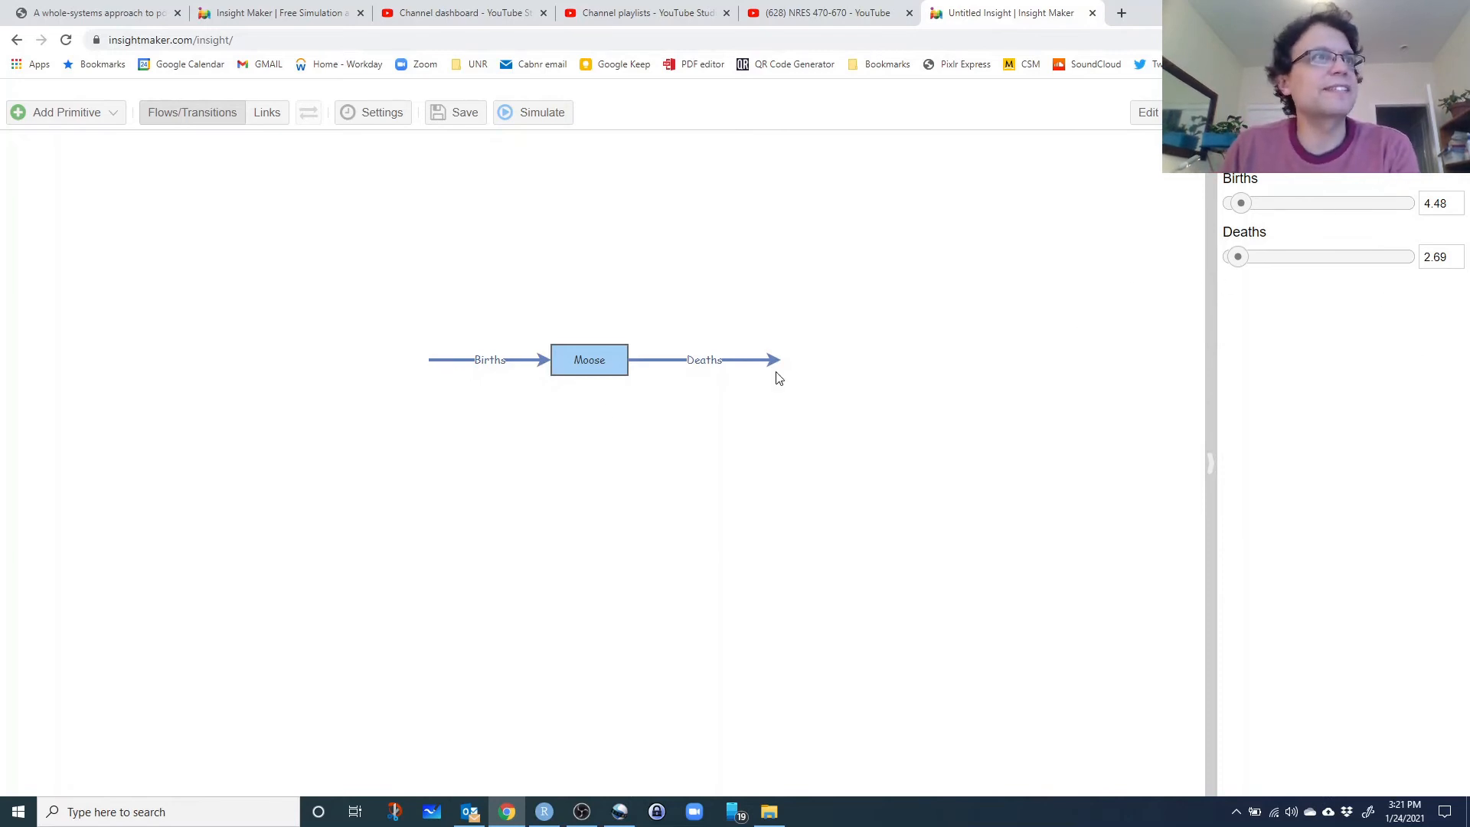
Step: Set the Births flow's slider step to 1 and its slider maximum to 10
{"action": "double_click", "coordinate": [438, 369]}
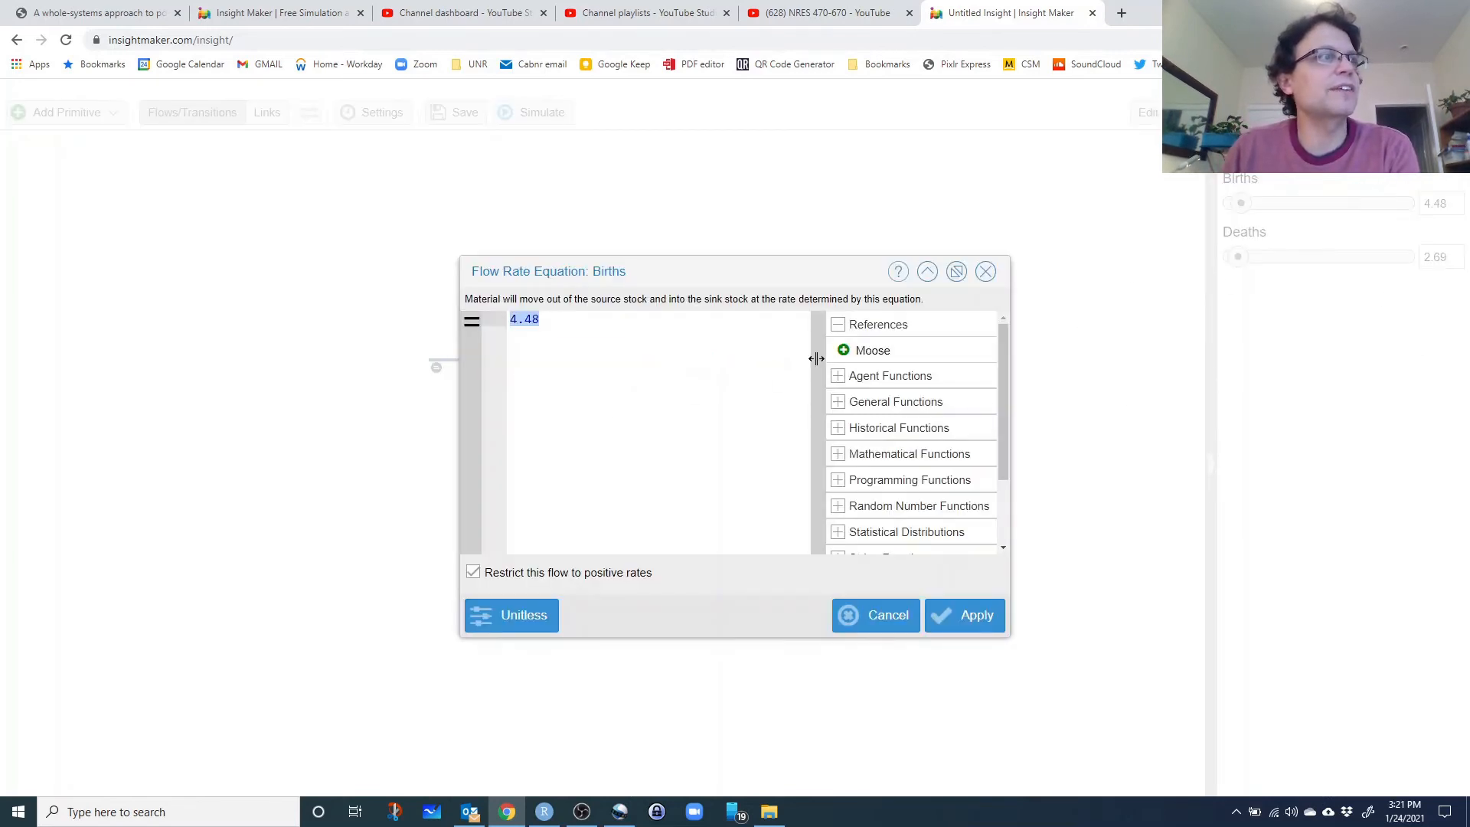
{"action": "left_click", "coordinate": [984, 273]}
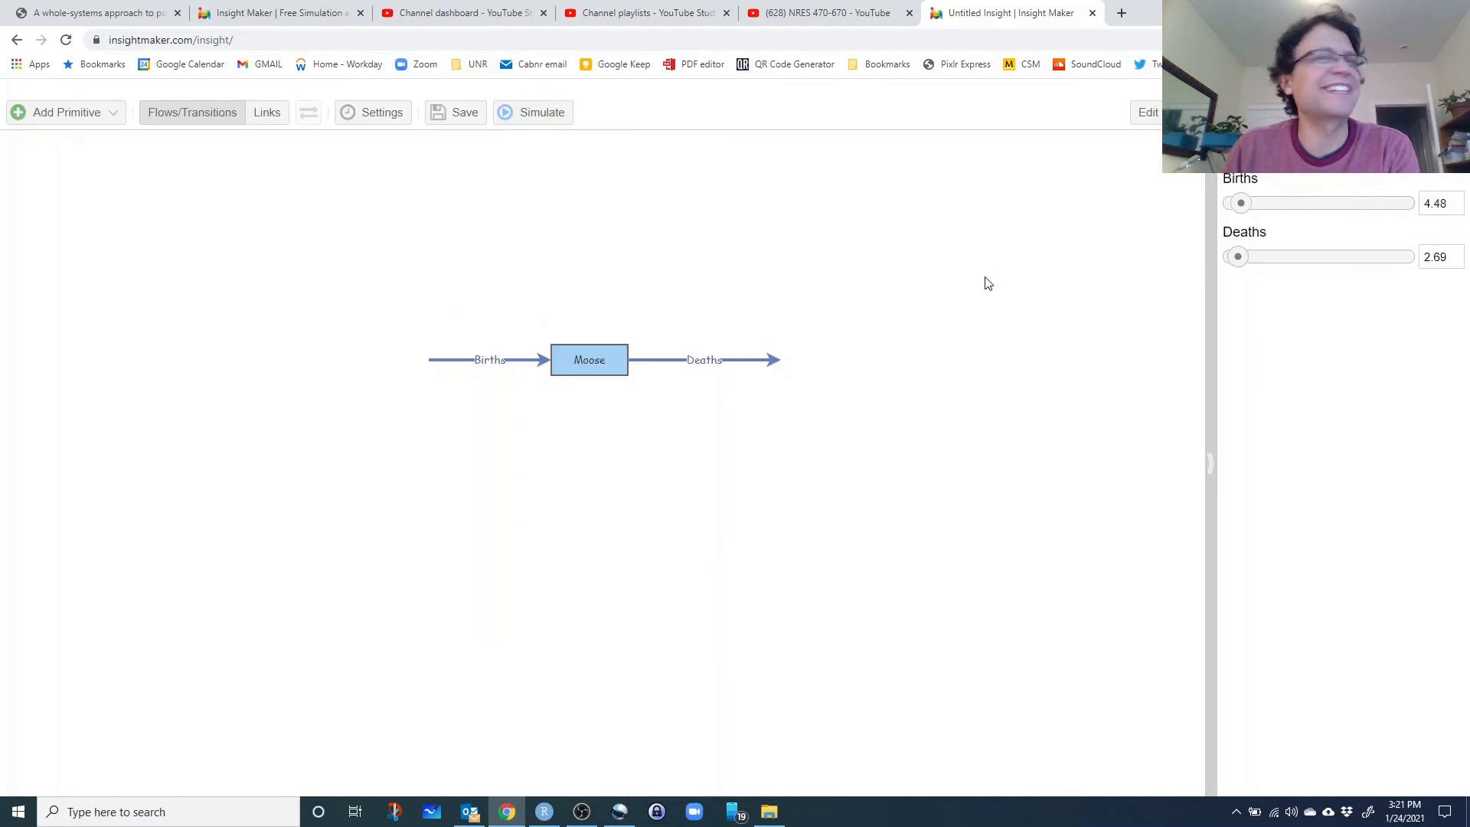
{"action": "left_click", "coordinate": [509, 359]}
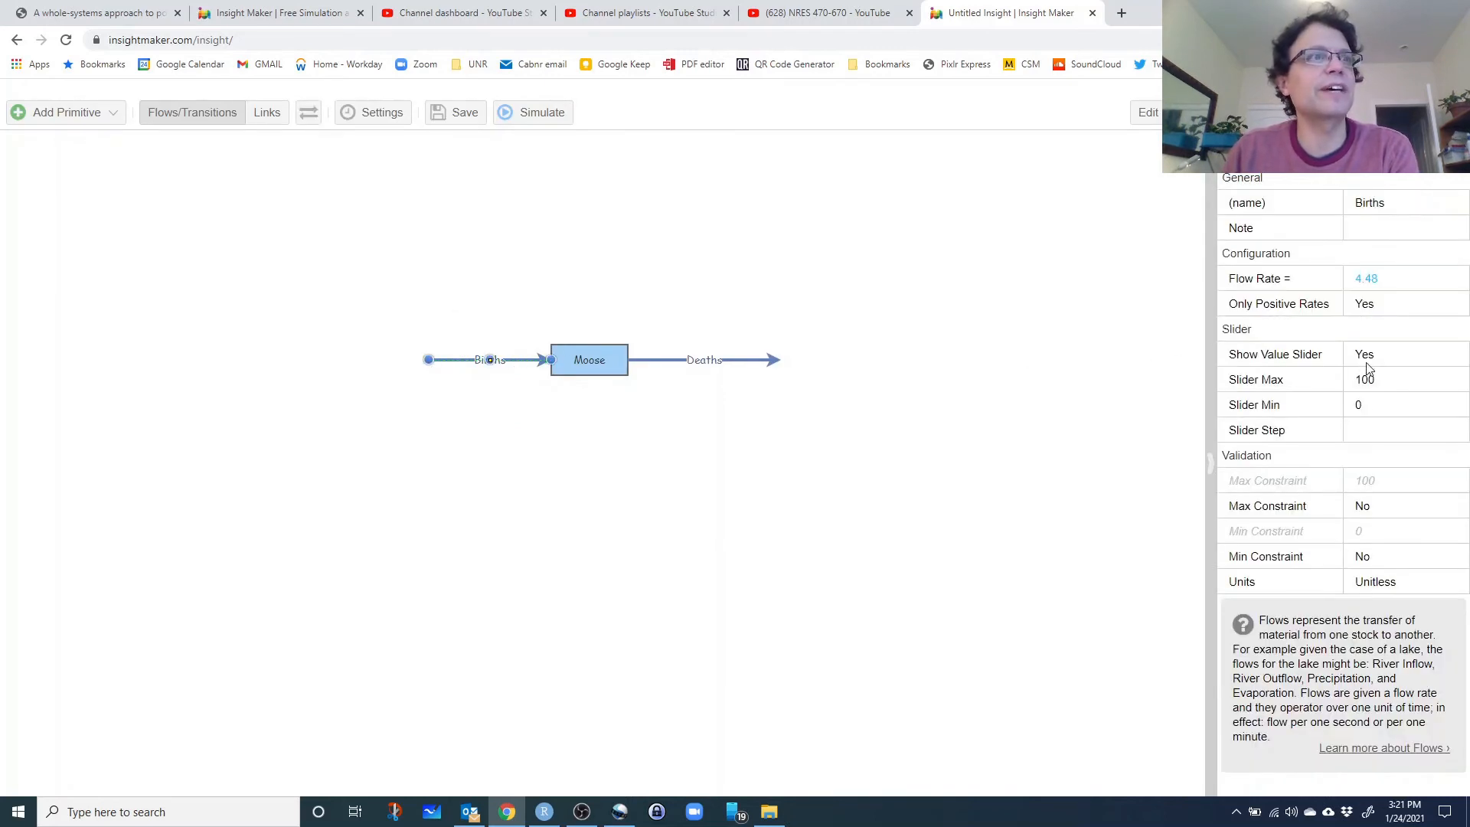
{"action": "left_click", "coordinate": [1382, 431]}
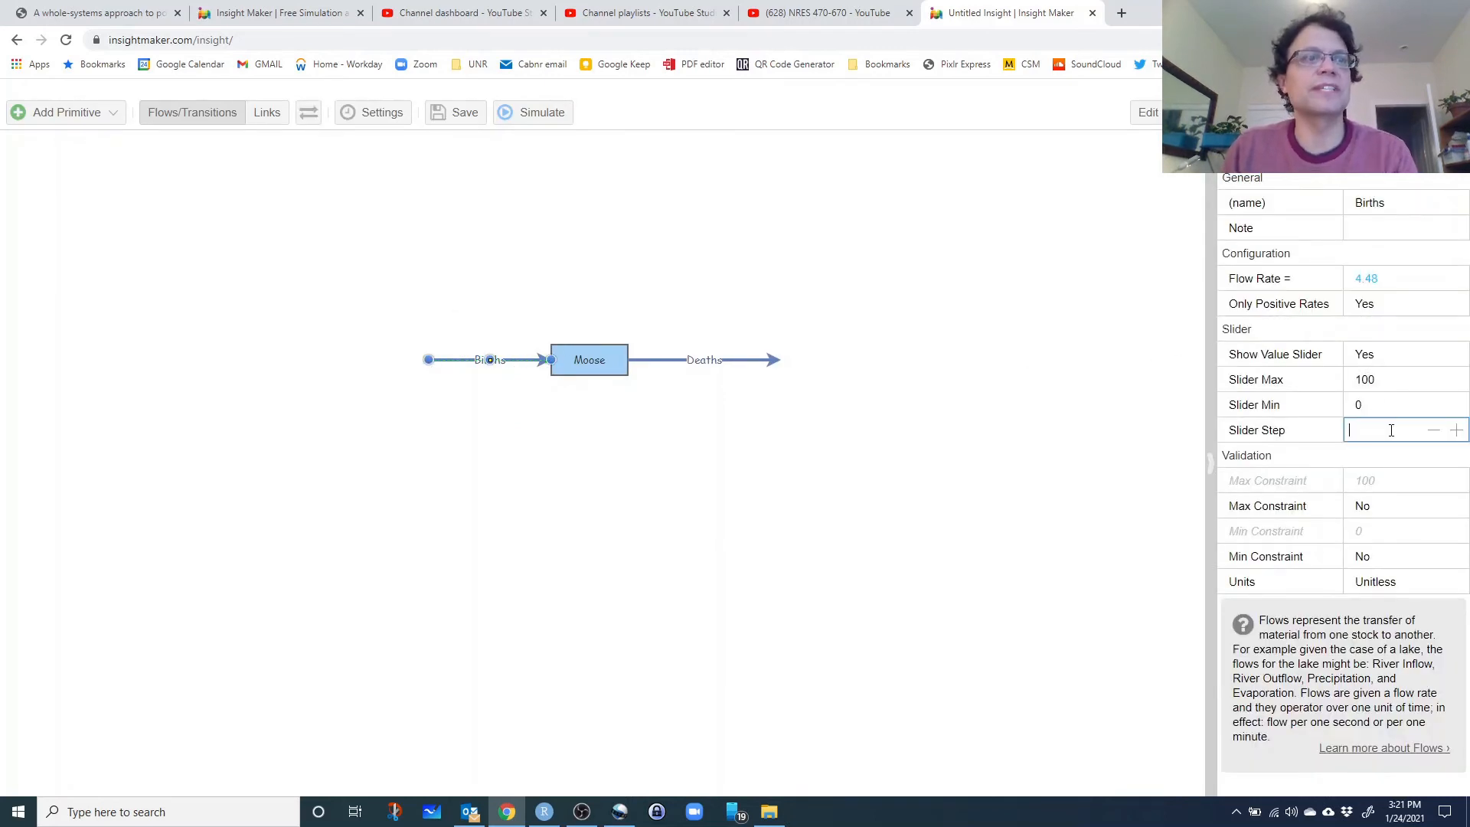
{"action": "left_click", "coordinate": [1345, 382]}
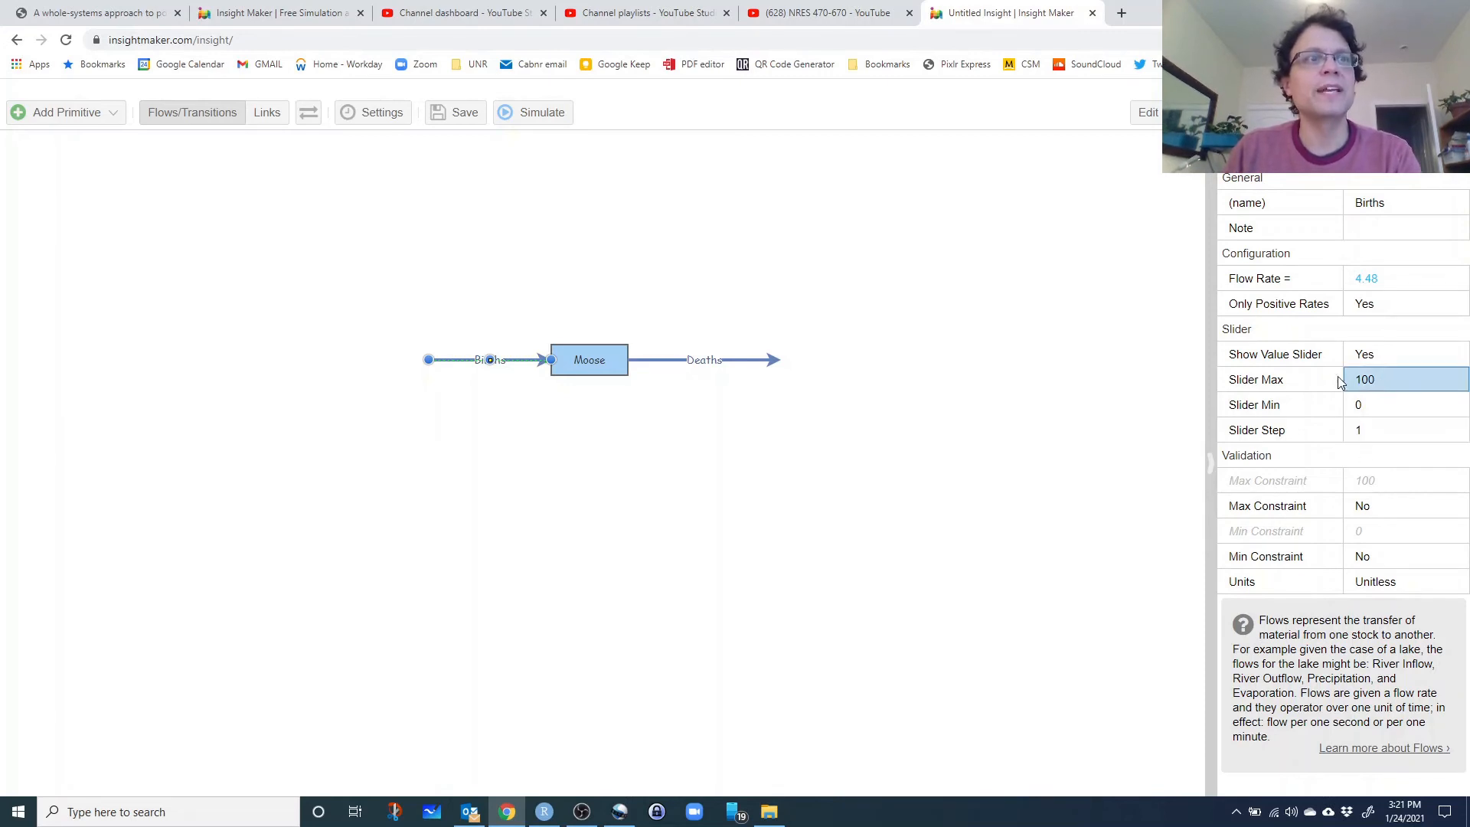
{"action": "left_click", "coordinate": [1384, 381]}
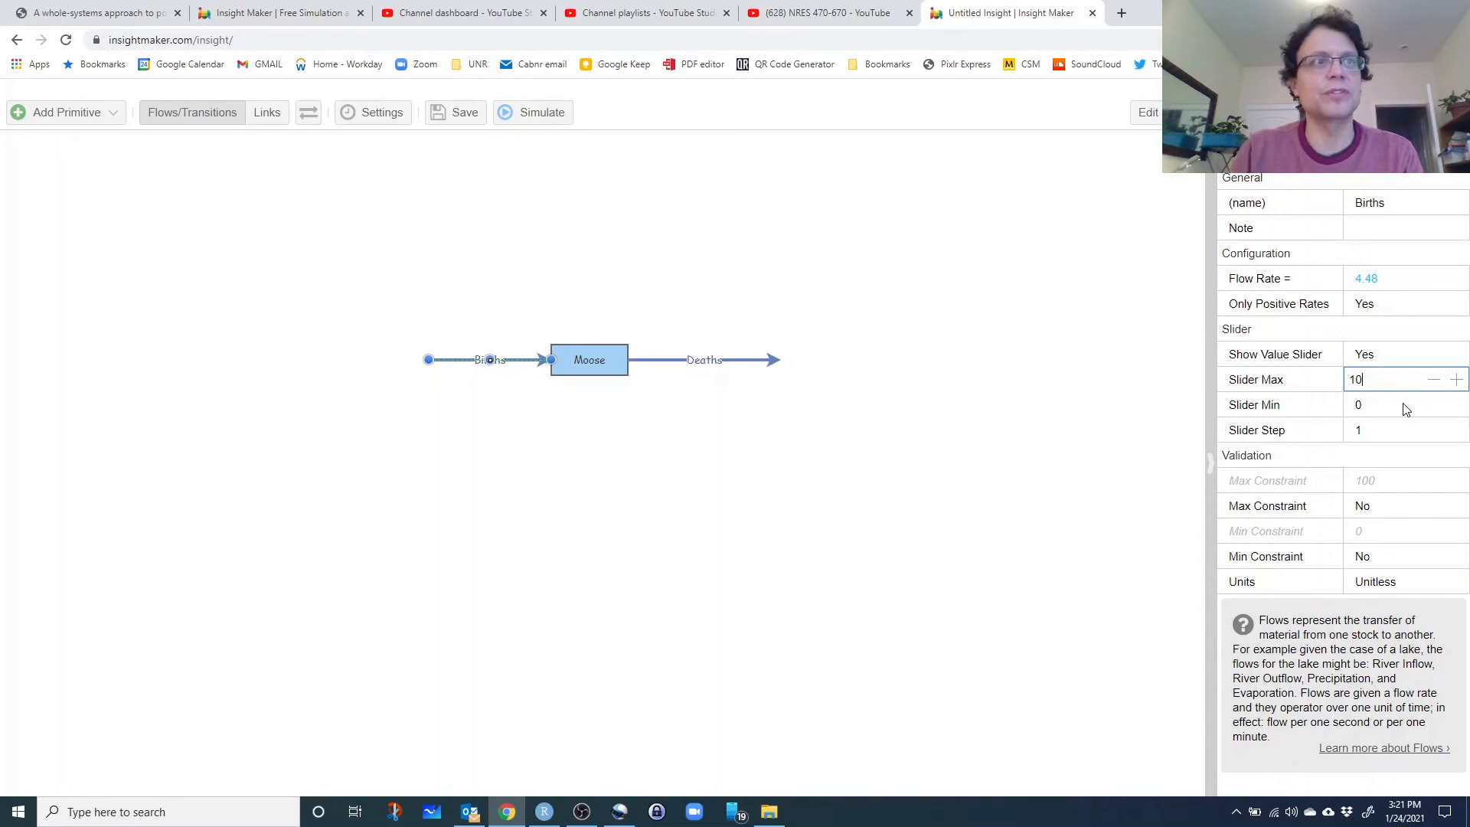
{"action": "left_click", "coordinate": [1366, 431]}
{"action": "left_click", "coordinate": [1110, 442]}
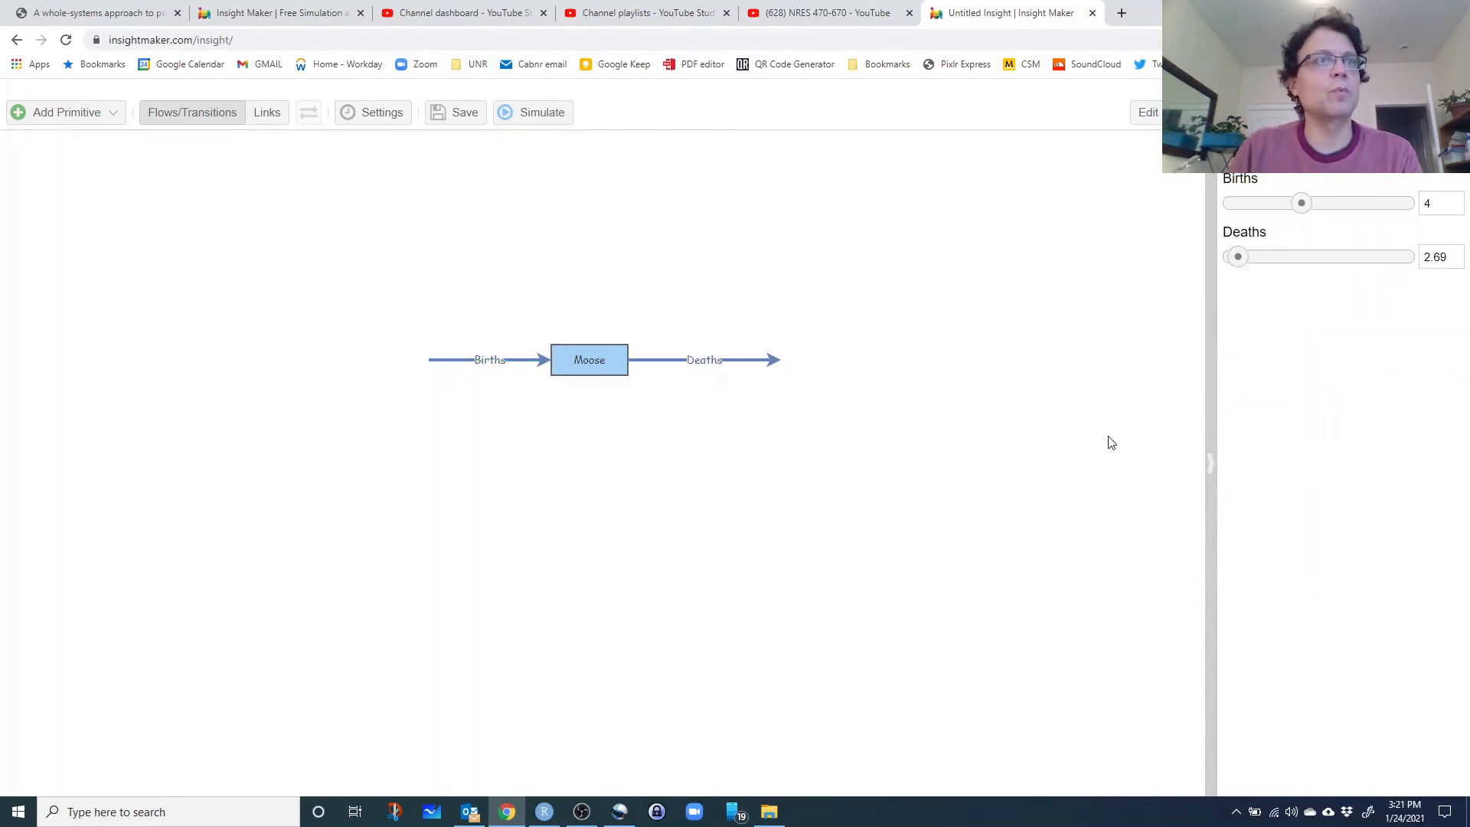
Step: Set the Deaths flow's slider step to 1 and its slider maximum to 10
{"action": "left_click", "coordinate": [671, 359]}
{"action": "left_click", "coordinate": [1387, 430]}
{"action": "type", "text": "10"}
{"action": "left_click", "coordinate": [1382, 377]}
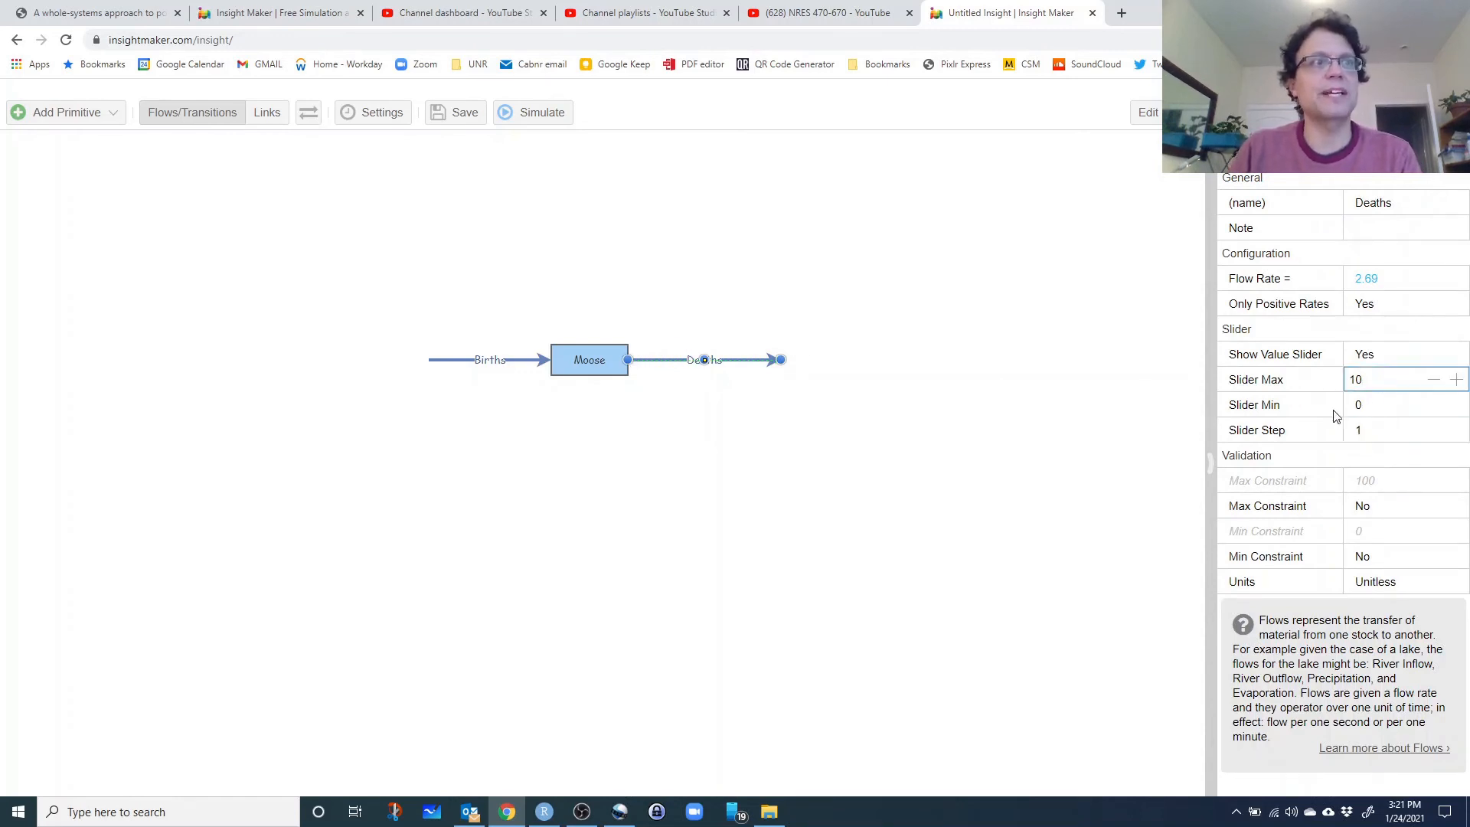
{"action": "left_click", "coordinate": [1081, 447]}
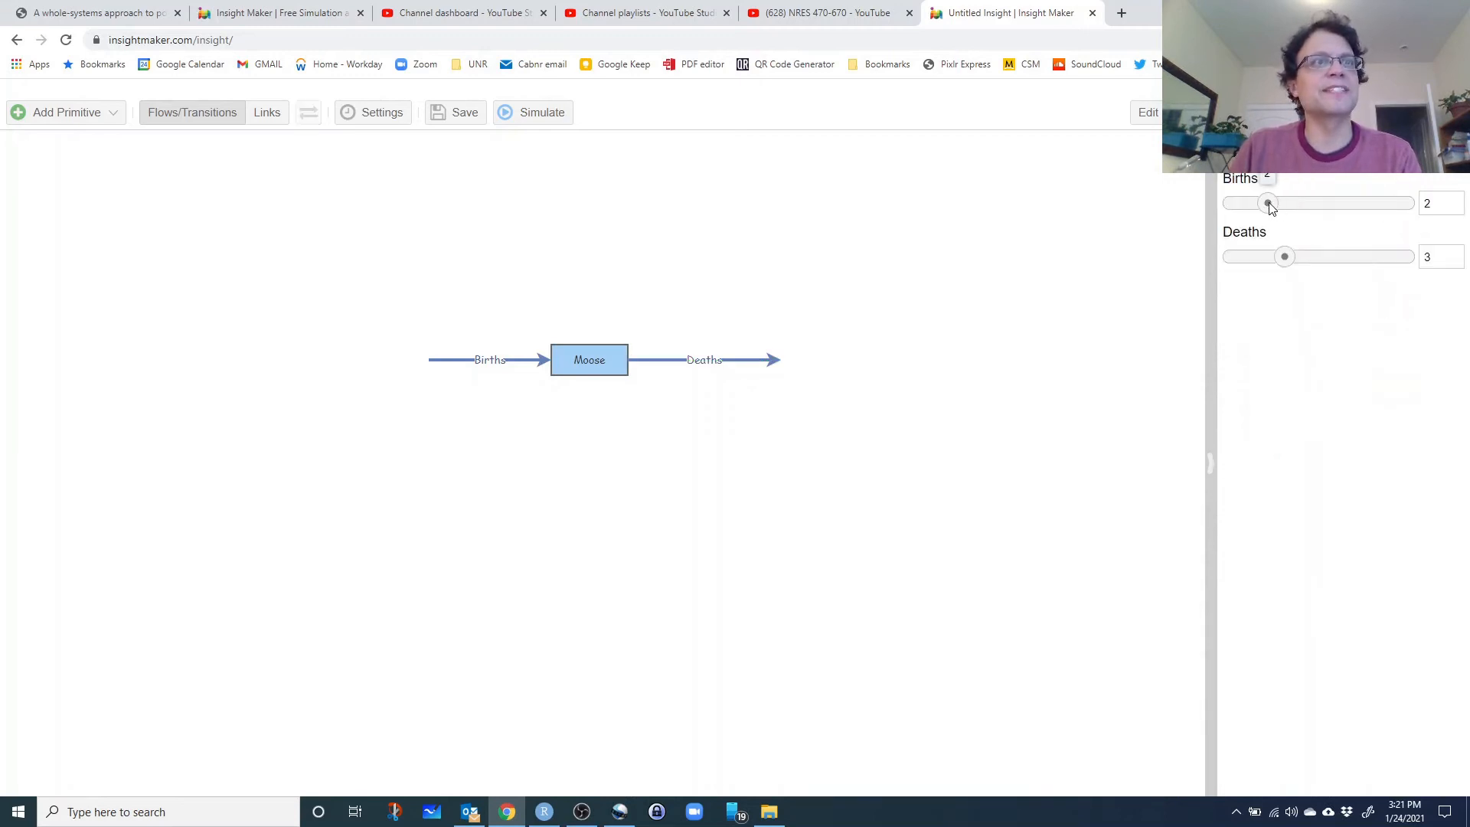
Step: Adjust the Births slider to 1 and the Deaths slider to 2
{"action": "left_click_drag", "start_coordinate": [1293, 262], "coordinate": [1321, 264]}
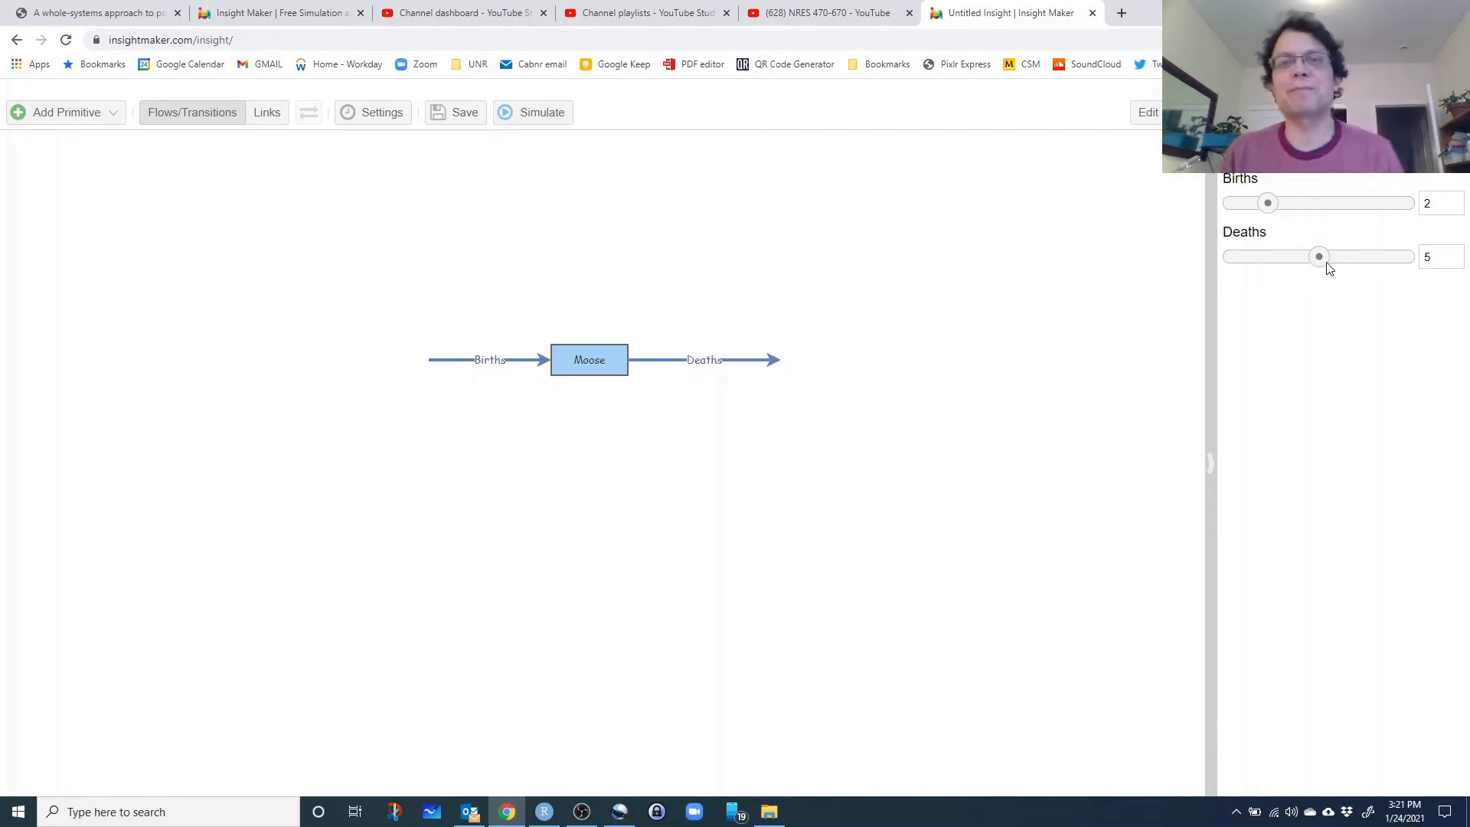
{"action": "left_click_drag", "start_coordinate": [1320, 256], "coordinate": [1268, 260]}
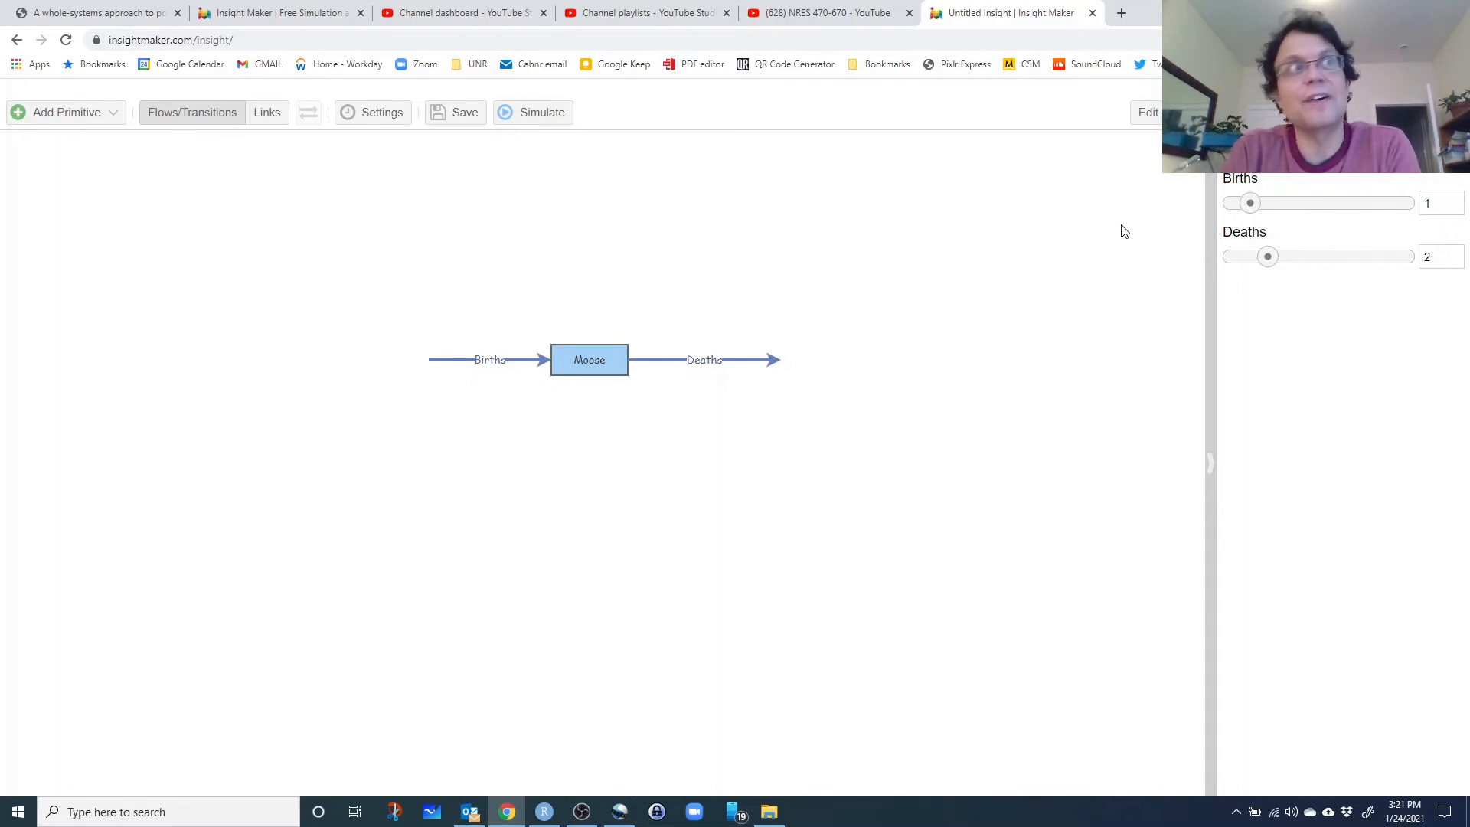
Step: Save the model as a private insight titled "Unrealistic moose model"
{"action": "left_click", "coordinate": [461, 116]}
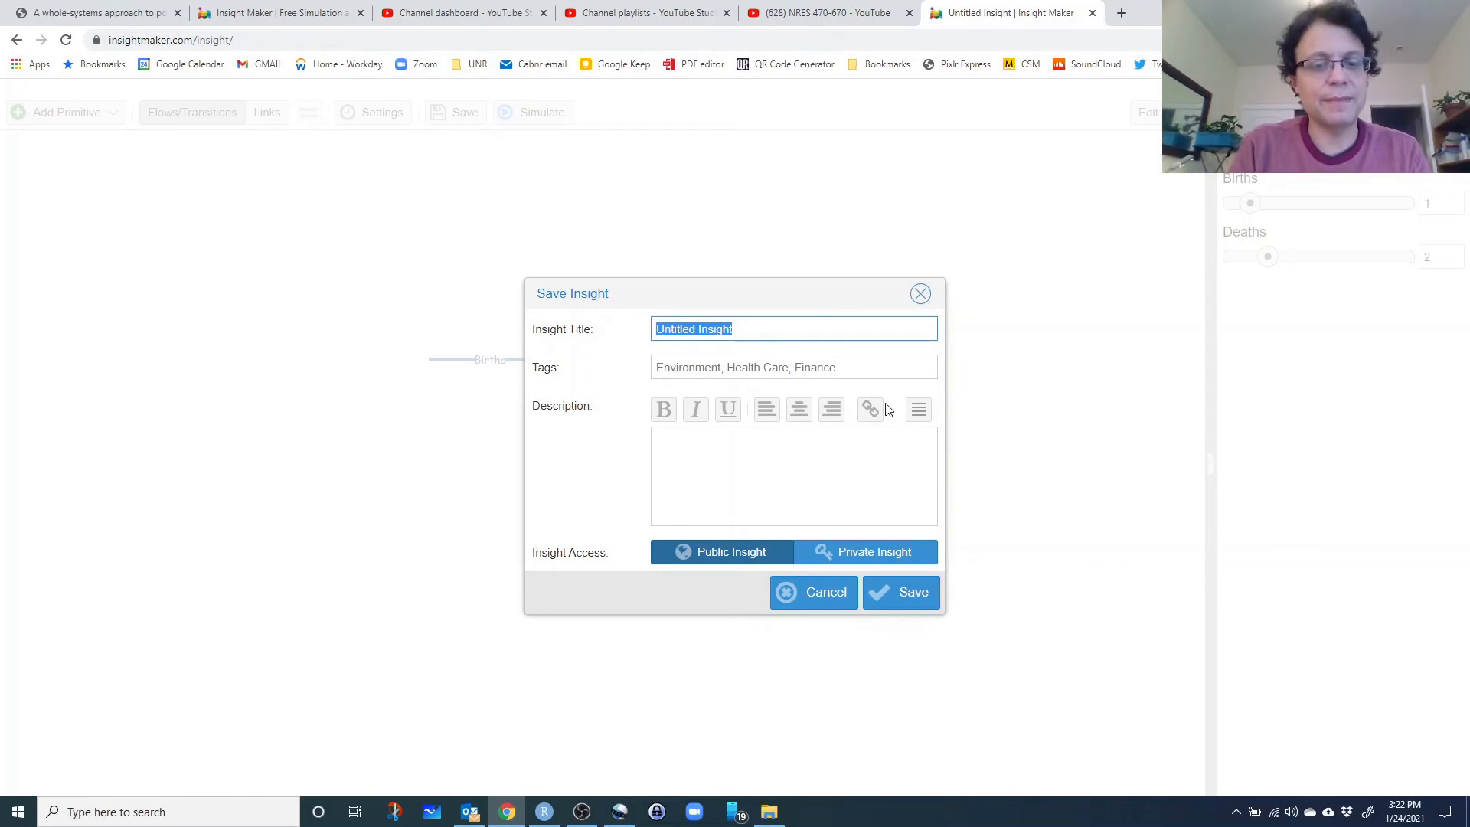
{"action": "type", "text": "B"}
{"action": "key", "text": "BackSpace"}
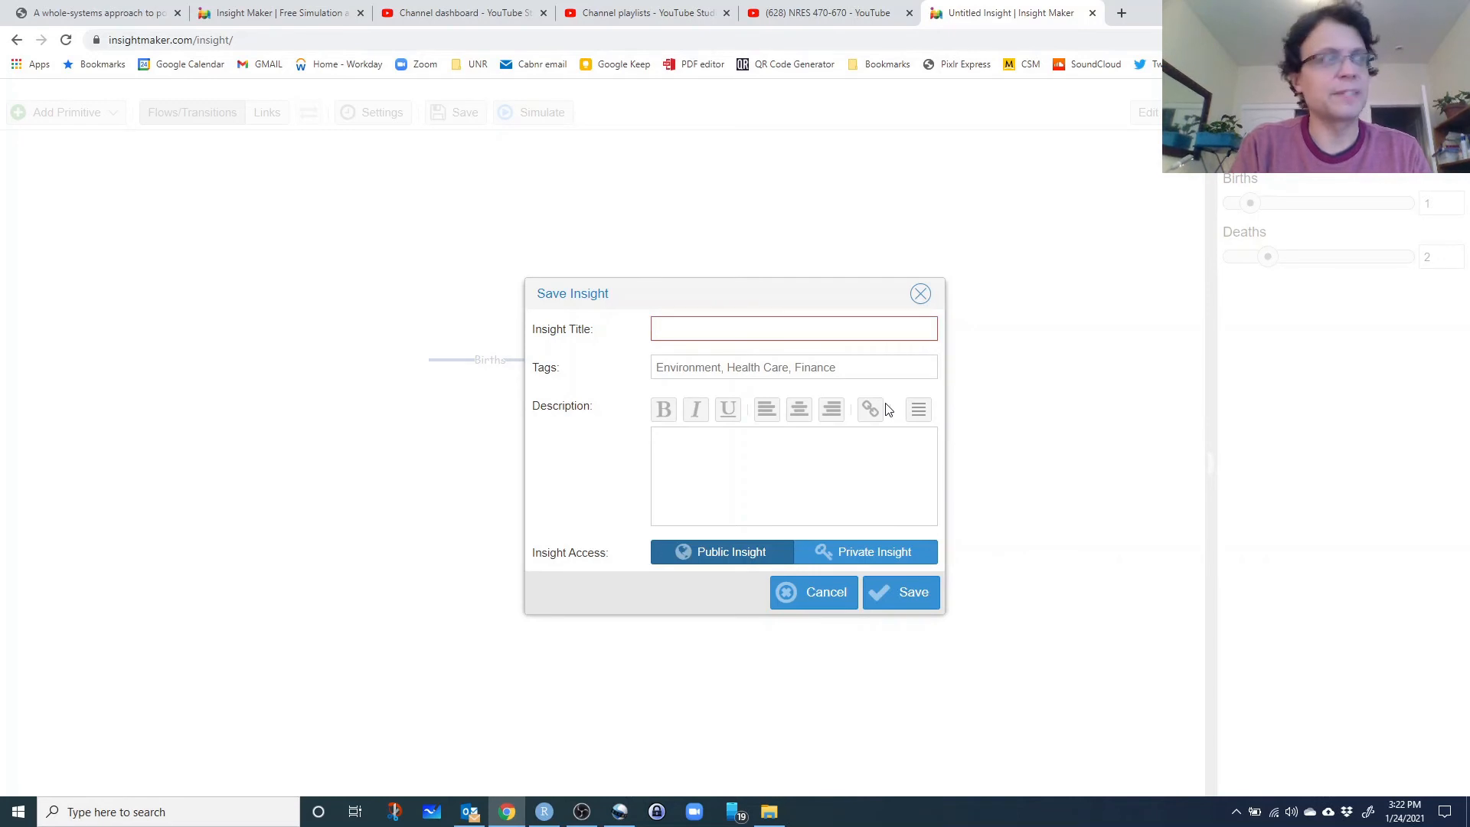
{"action": "type", "text": "Unrea"}
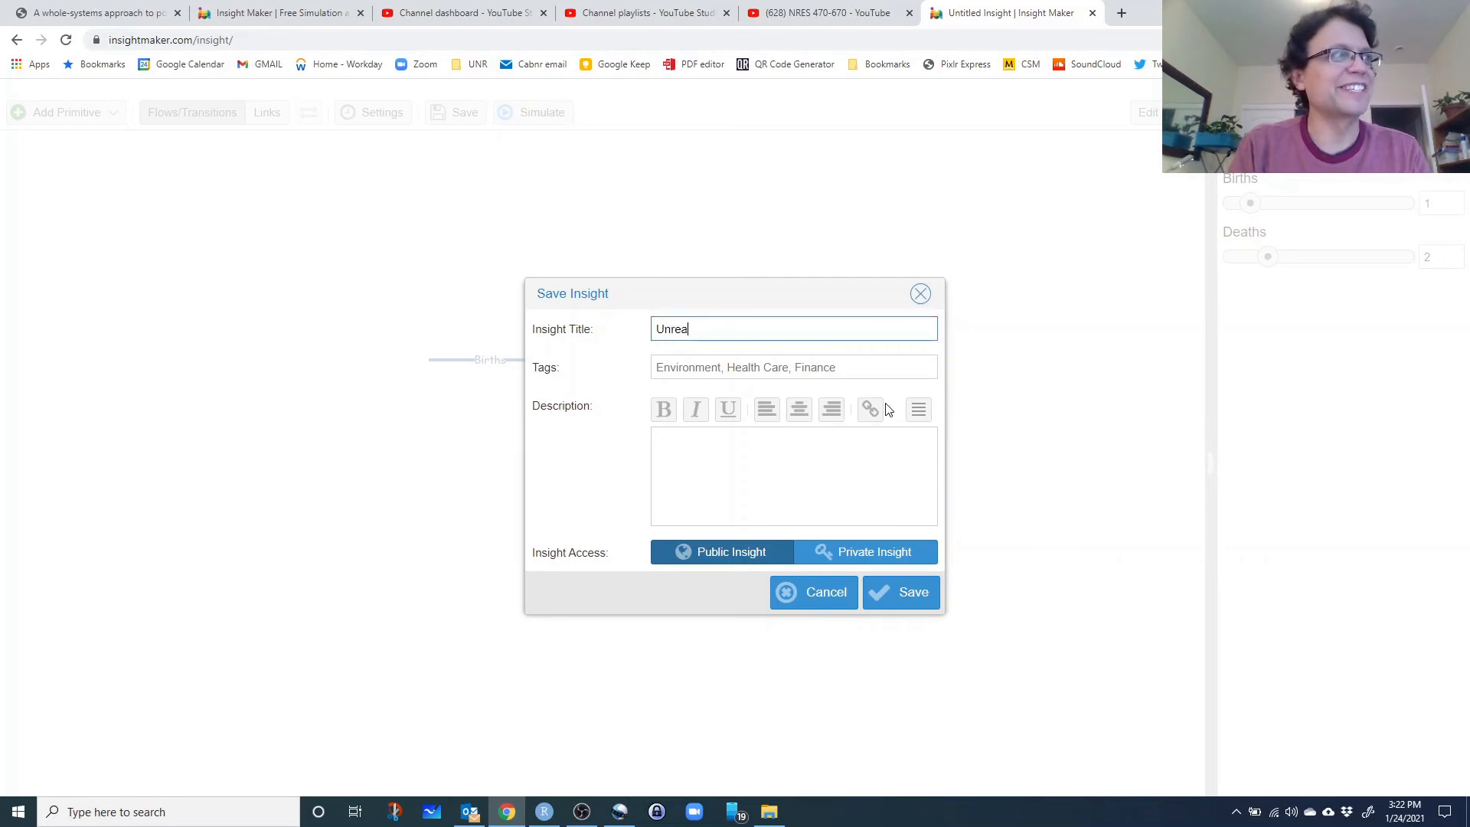
{"action": "type", "text": "listic "}
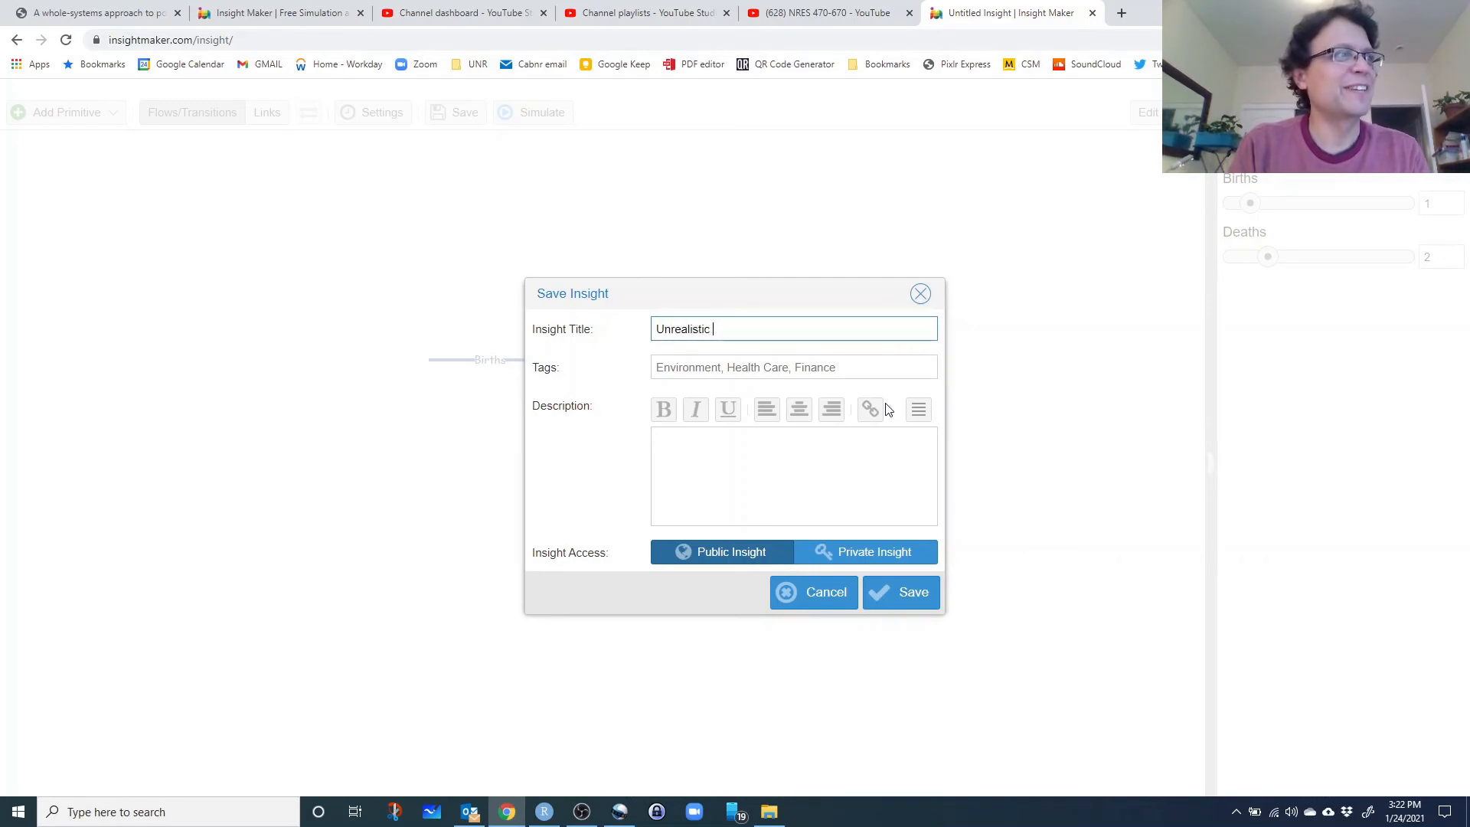
{"action": "type", "text": "moose model"}
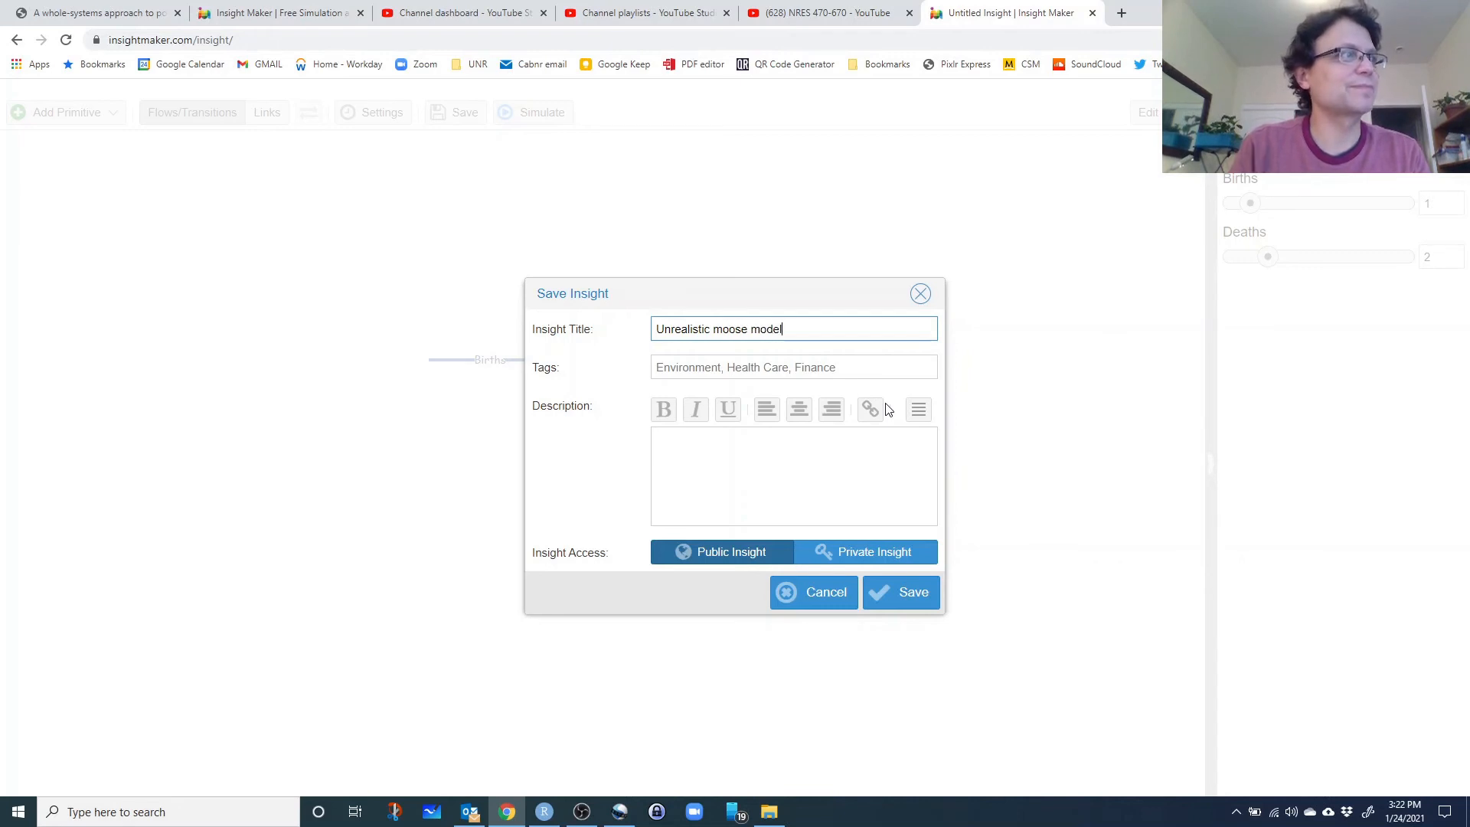
{"action": "left_click", "coordinate": [727, 560]}
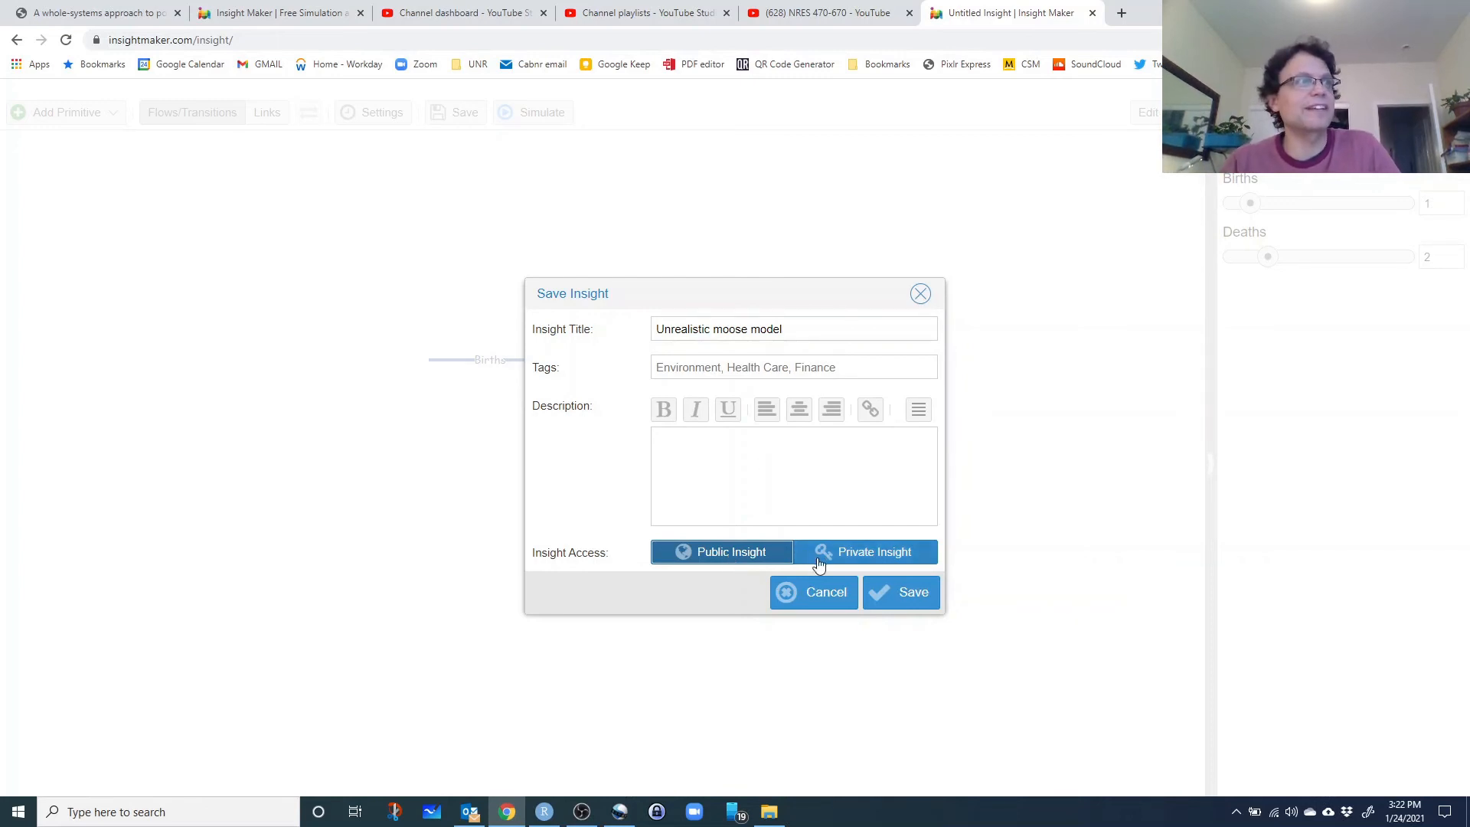
{"action": "left_click", "coordinate": [849, 556]}
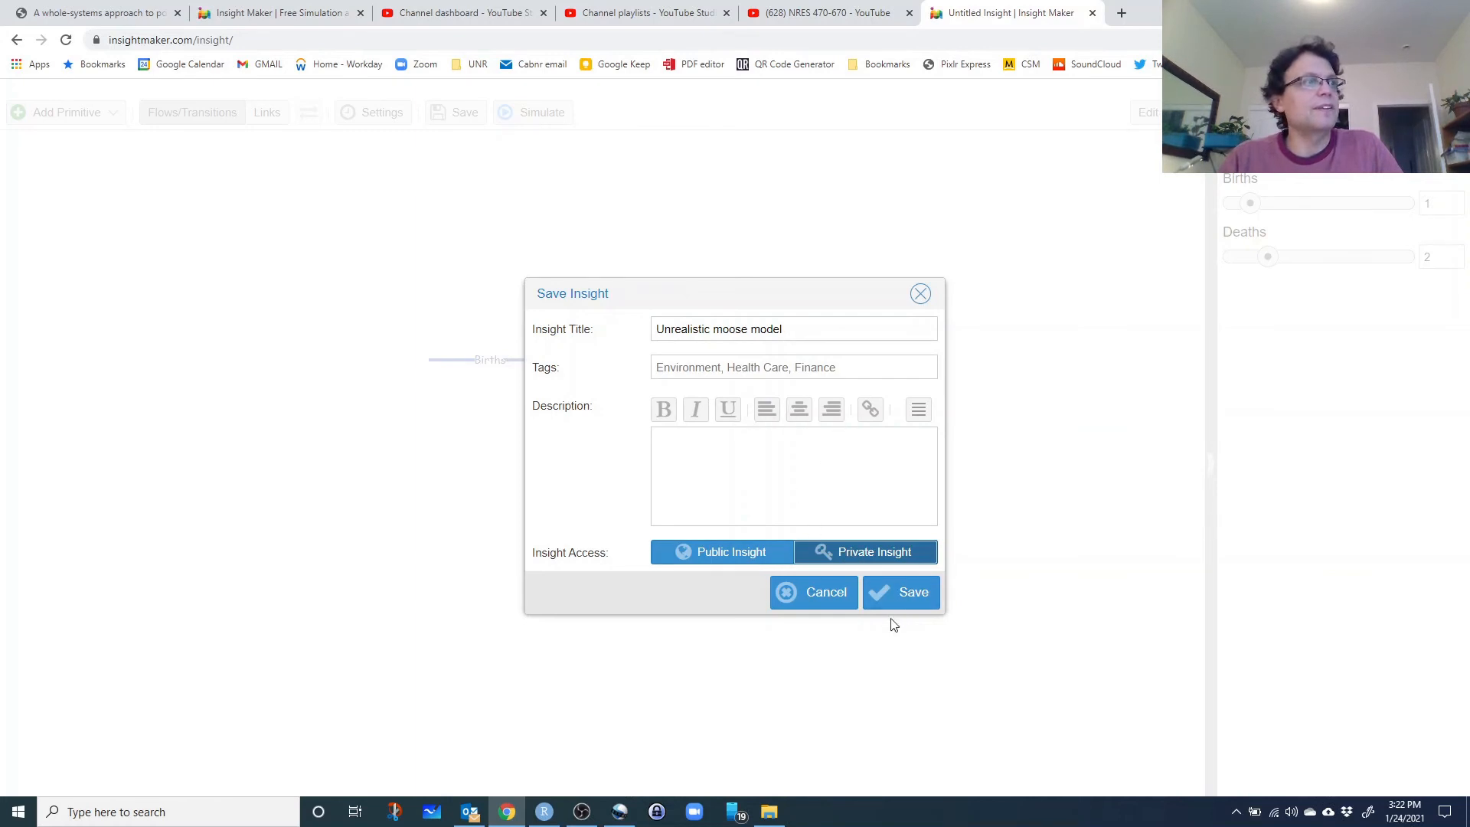
{"action": "left_click", "coordinate": [901, 595]}
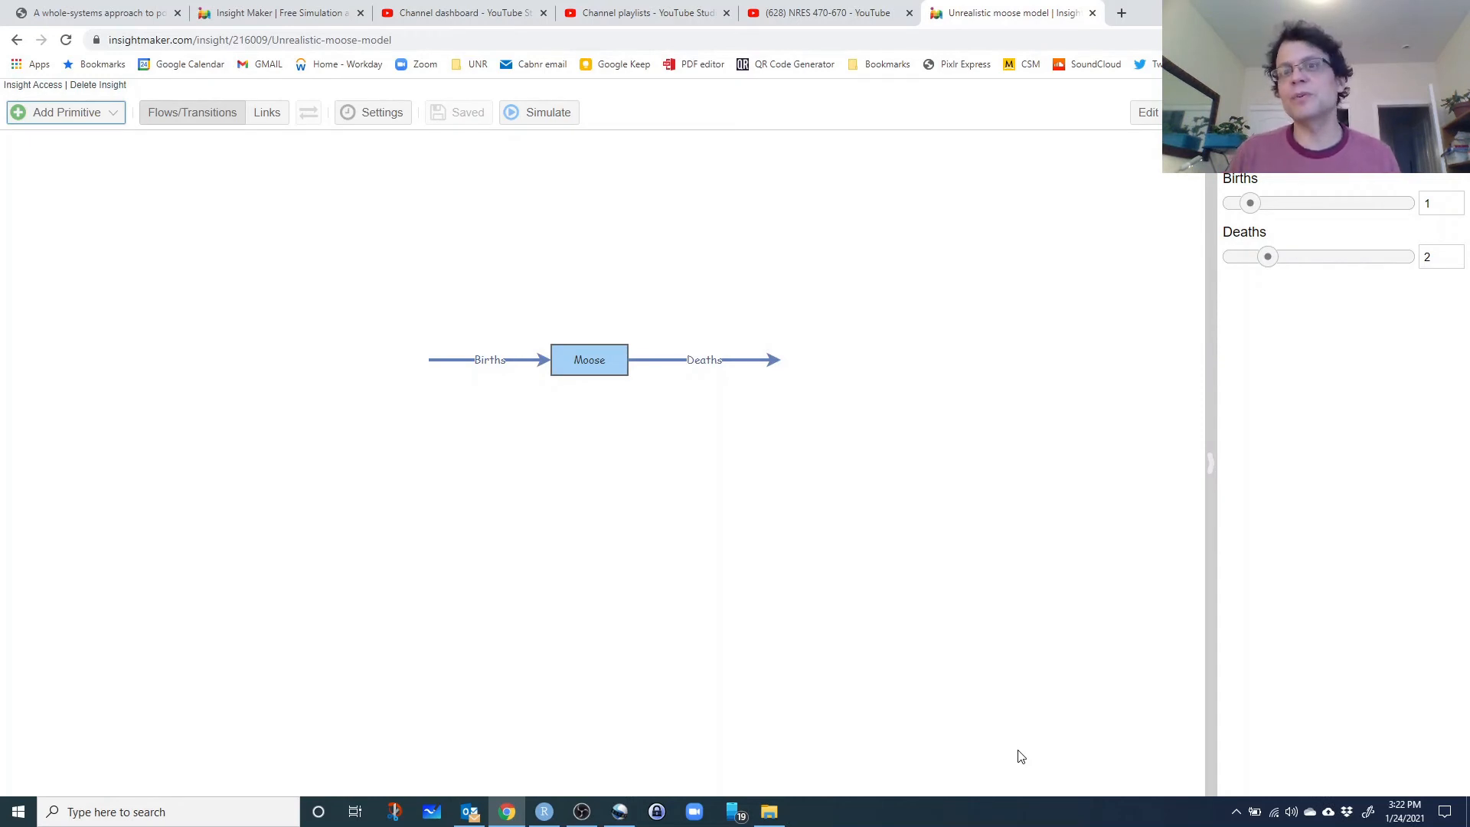
Step: Go to the insightmaker.com home page to view the list of saved insights
{"action": "left_click", "coordinate": [271, 40]}
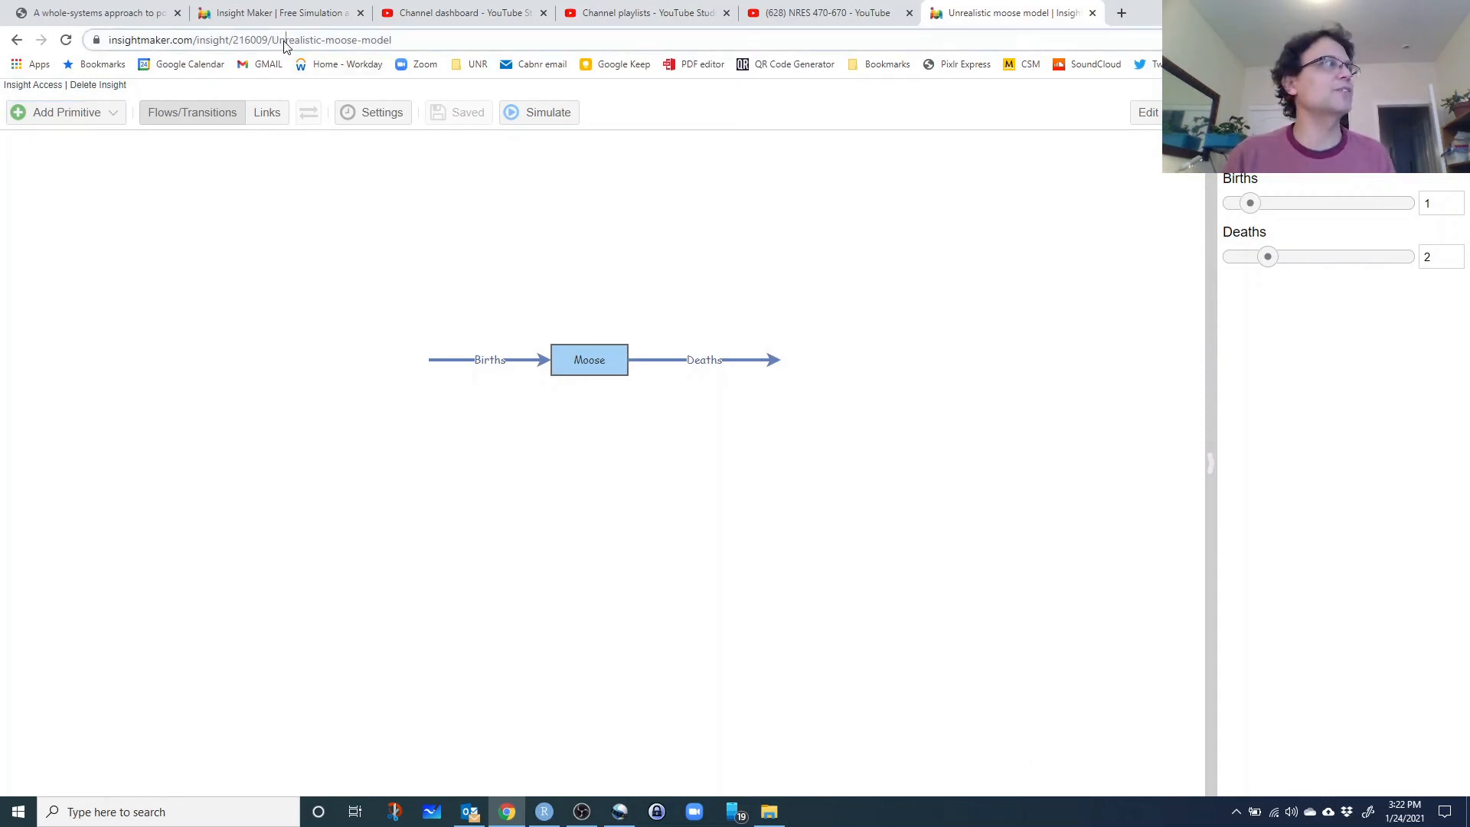
{"action": "left_click", "coordinate": [272, 41]}
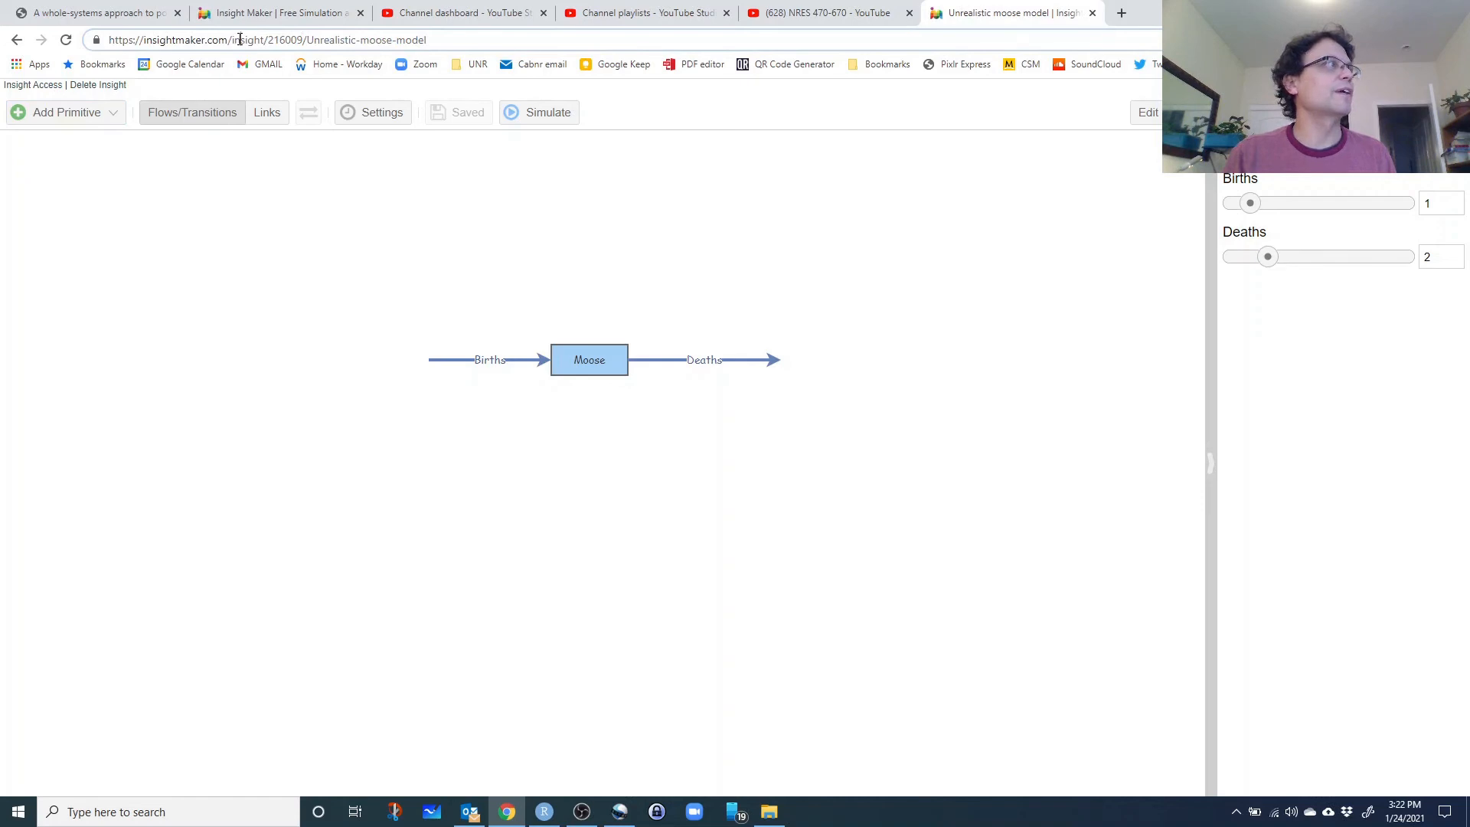
{"action": "left_click_drag", "start_coordinate": [239, 40], "coordinate": [440, 46]}
{"action": "key", "text": "BackSpace"}
{"action": "key", "text": "Return"}
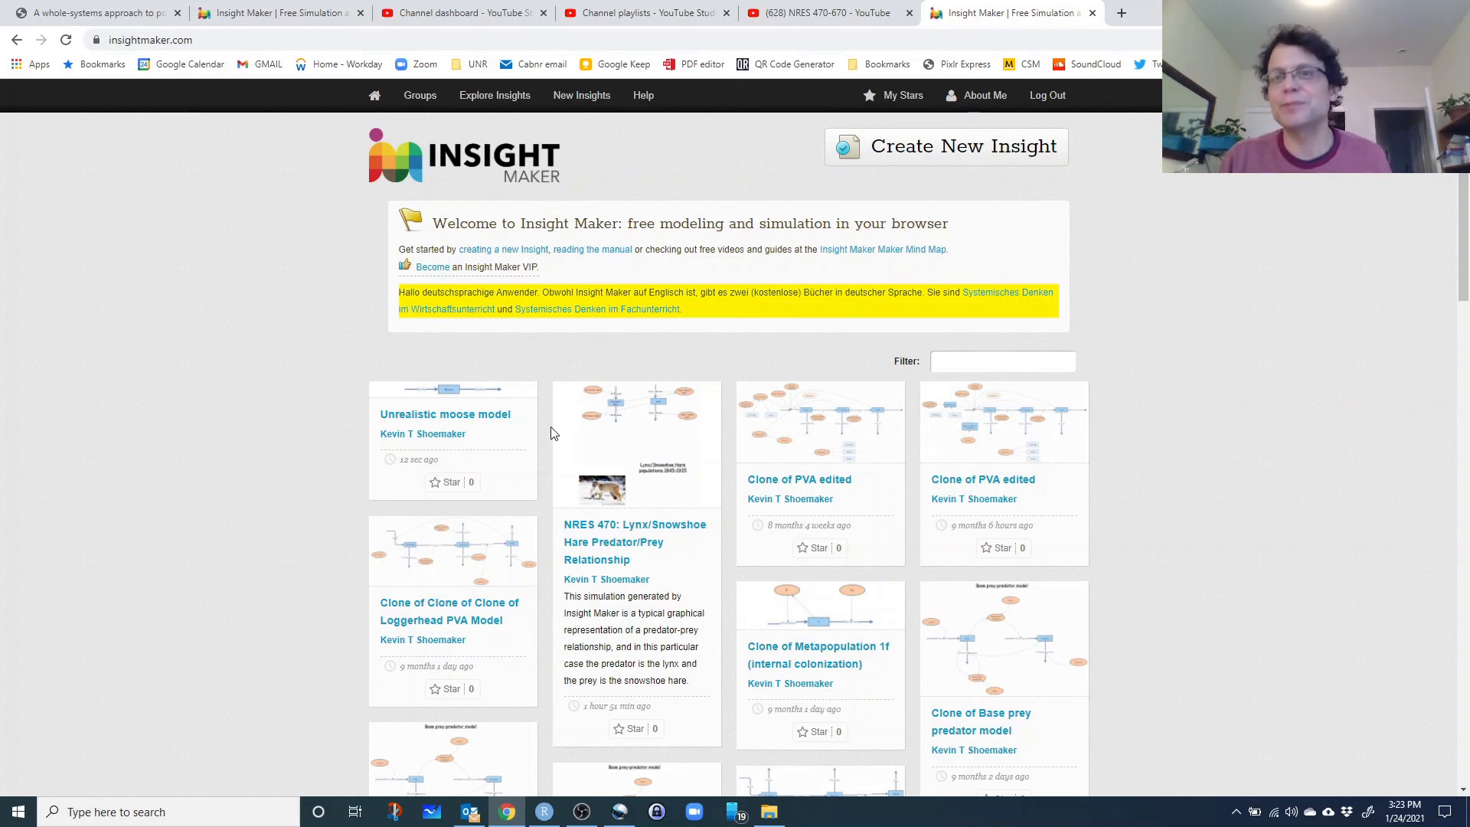
Step: Open the saved Unrealistic moose model and clone it as a new insight
{"action": "left_click", "coordinate": [434, 424]}
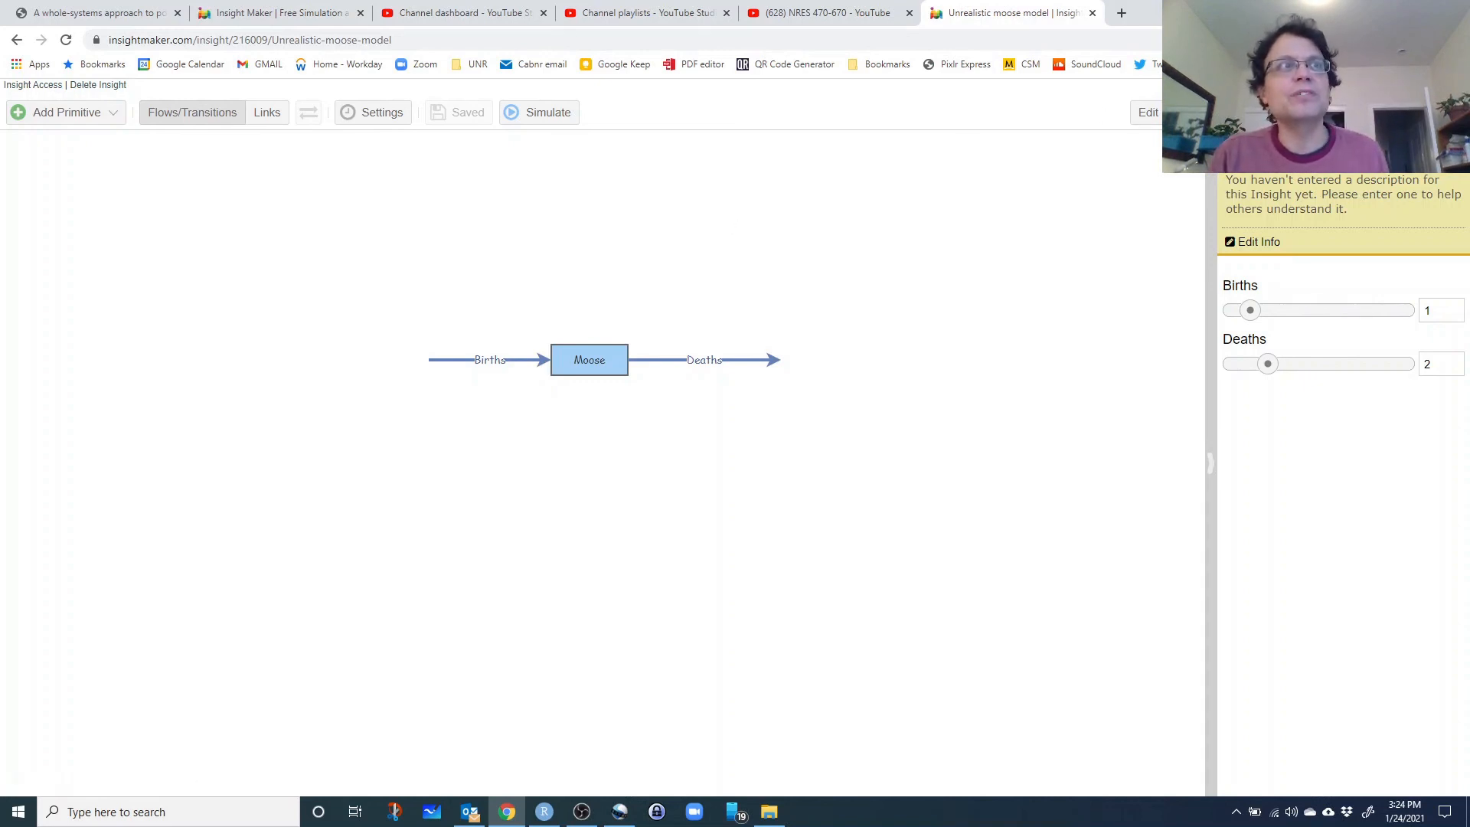
{"action": "left_click", "coordinate": [1430, 85]}
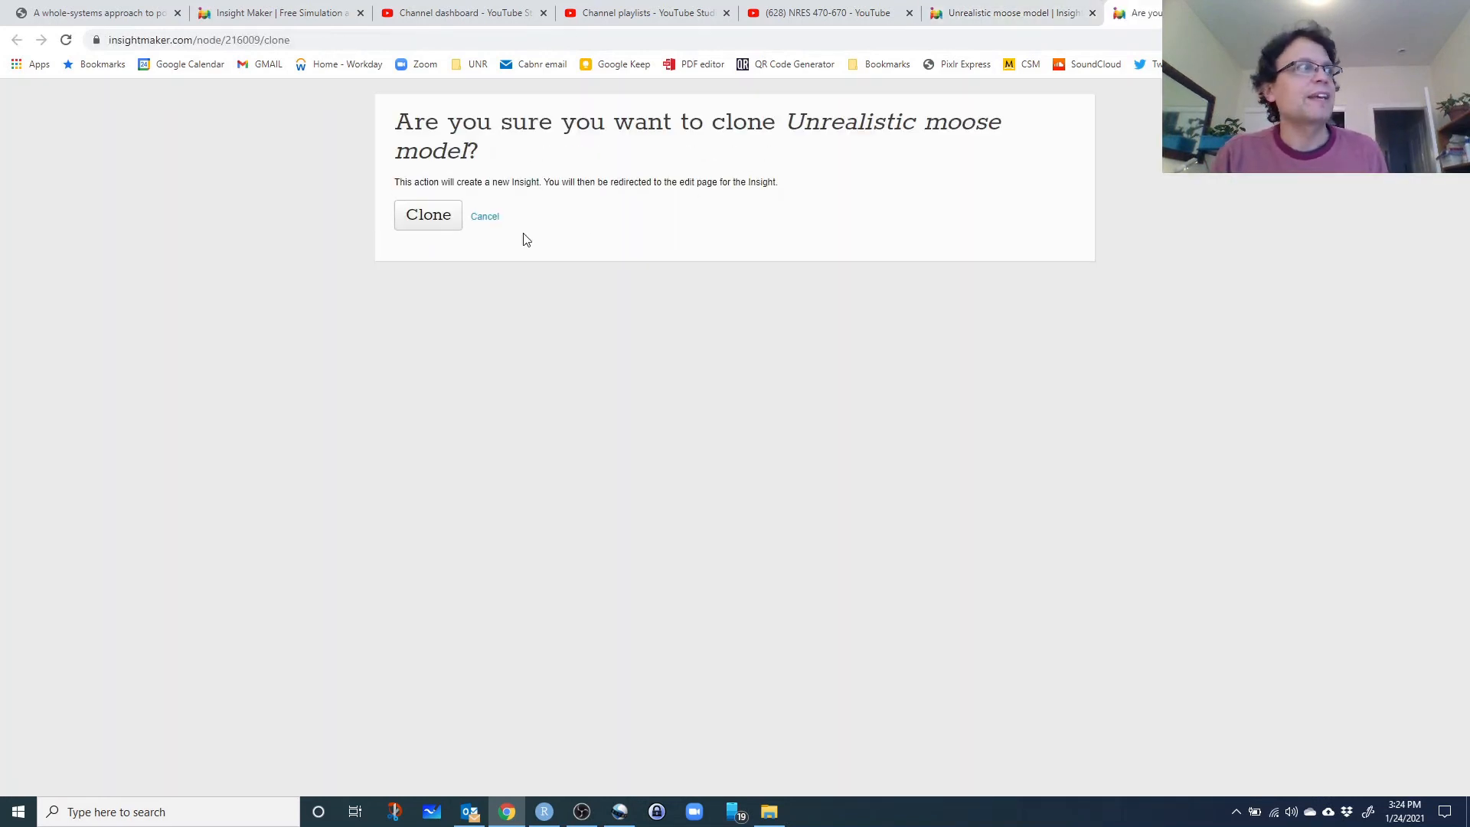
{"action": "left_click", "coordinate": [439, 215]}
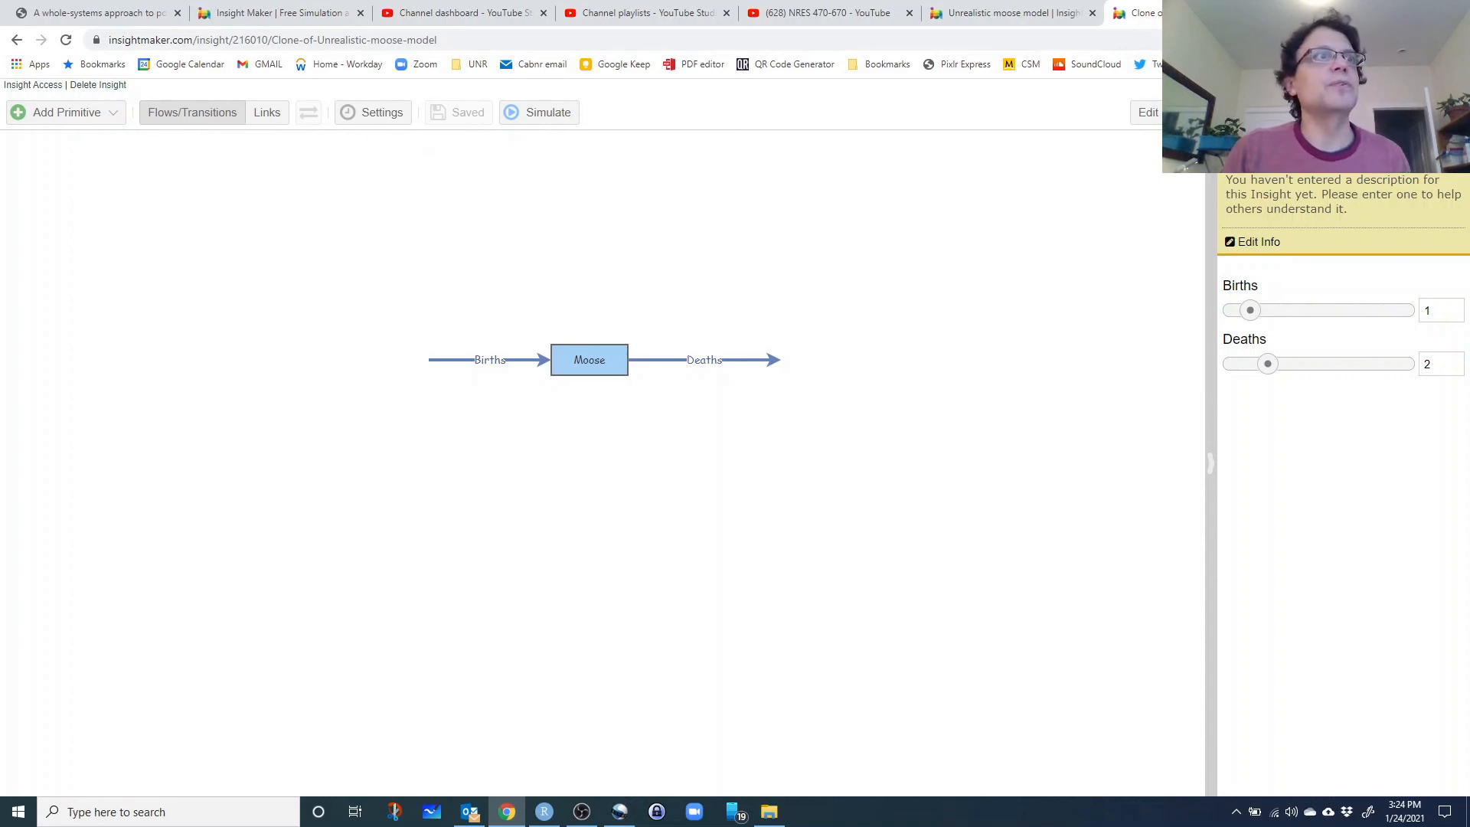
Step: Retitle the cloned insight "More realistic moose model" and save it
{"action": "left_click", "coordinate": [1256, 242]}
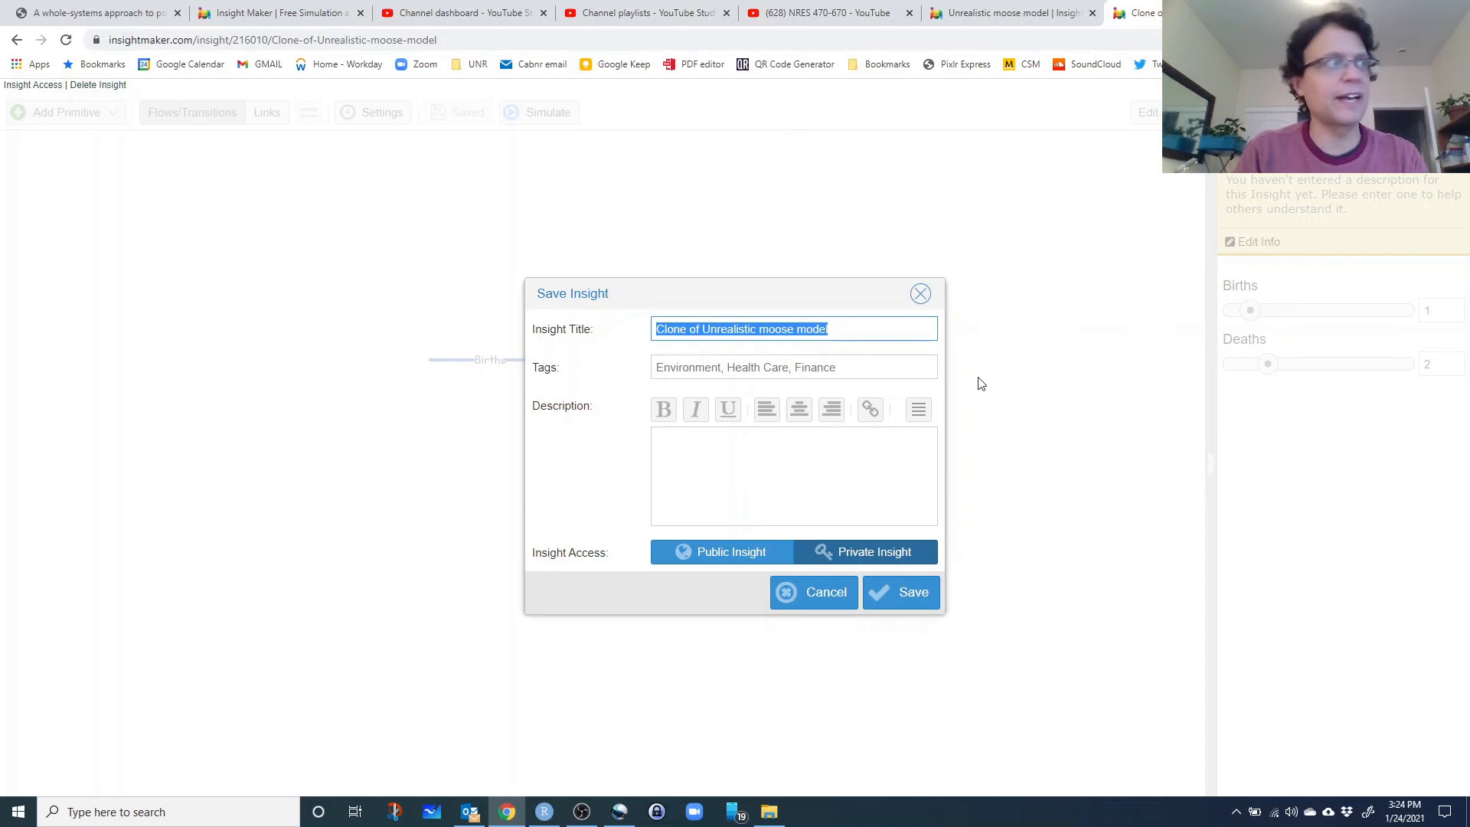
{"action": "key", "text": "BackSpace"}
{"action": "type", "text": "More"}
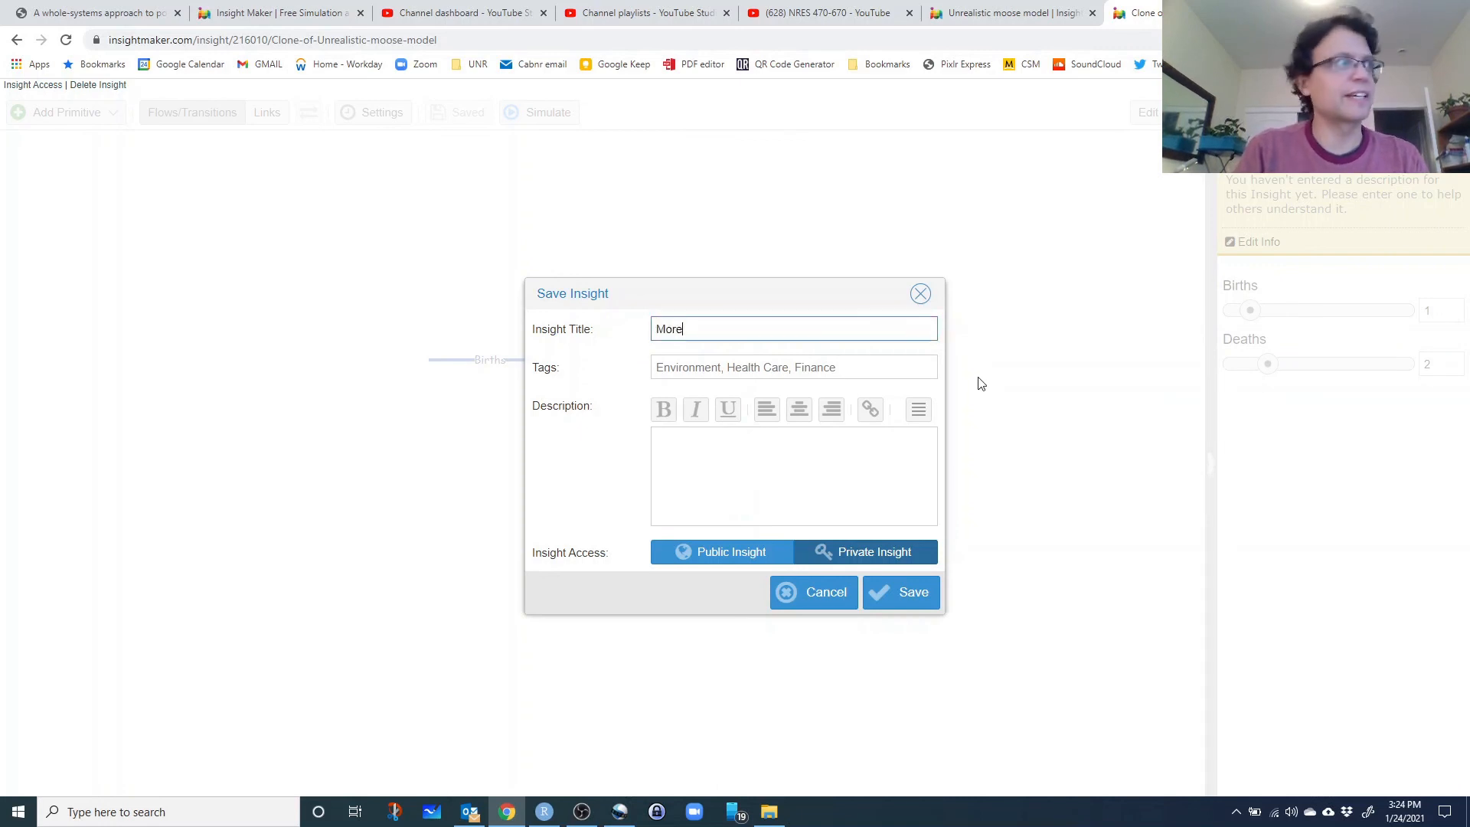
{"action": "type", "text": " realist"}
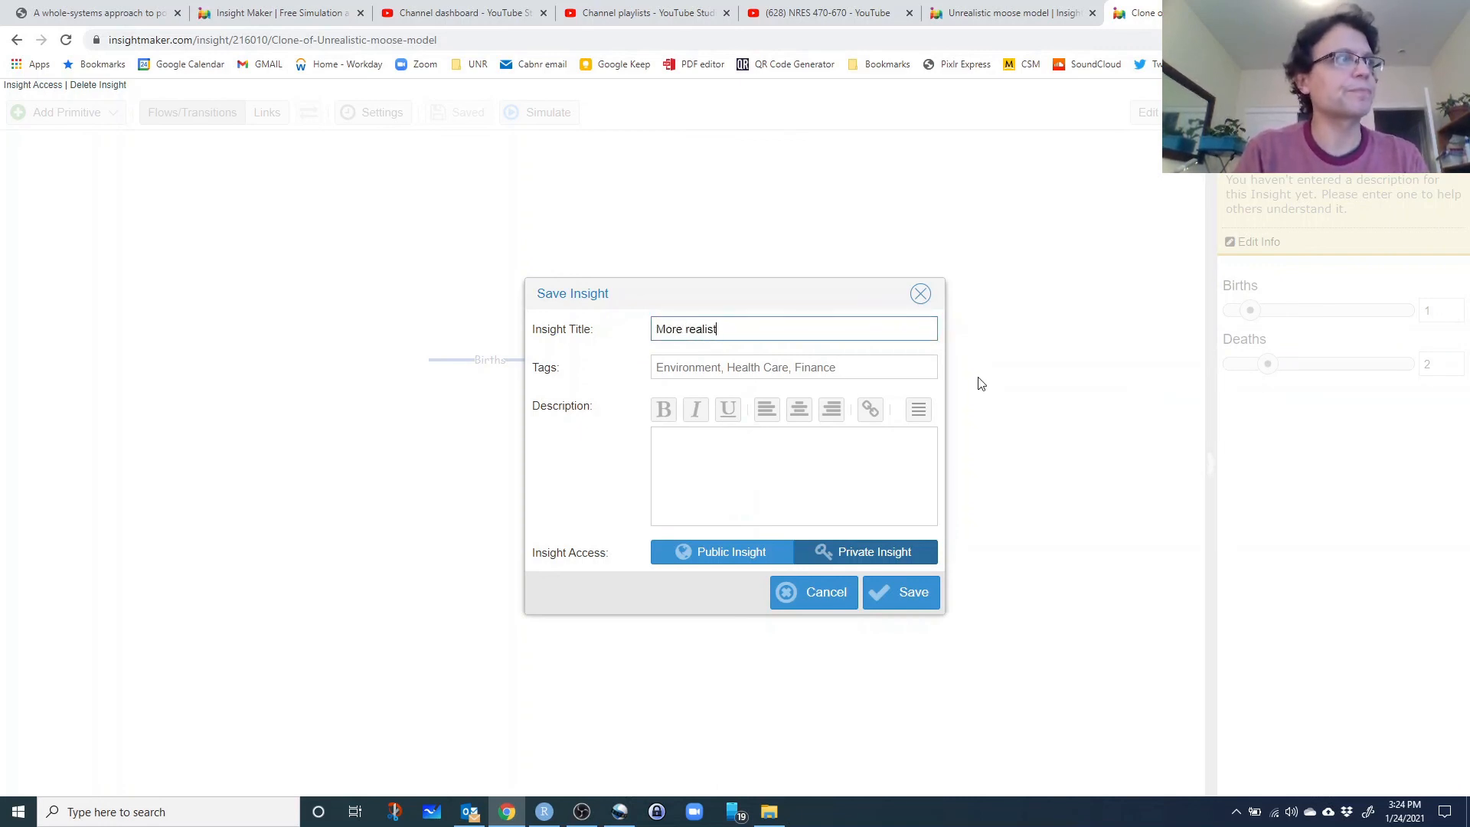
{"action": "type", "text": "ic moose model"}
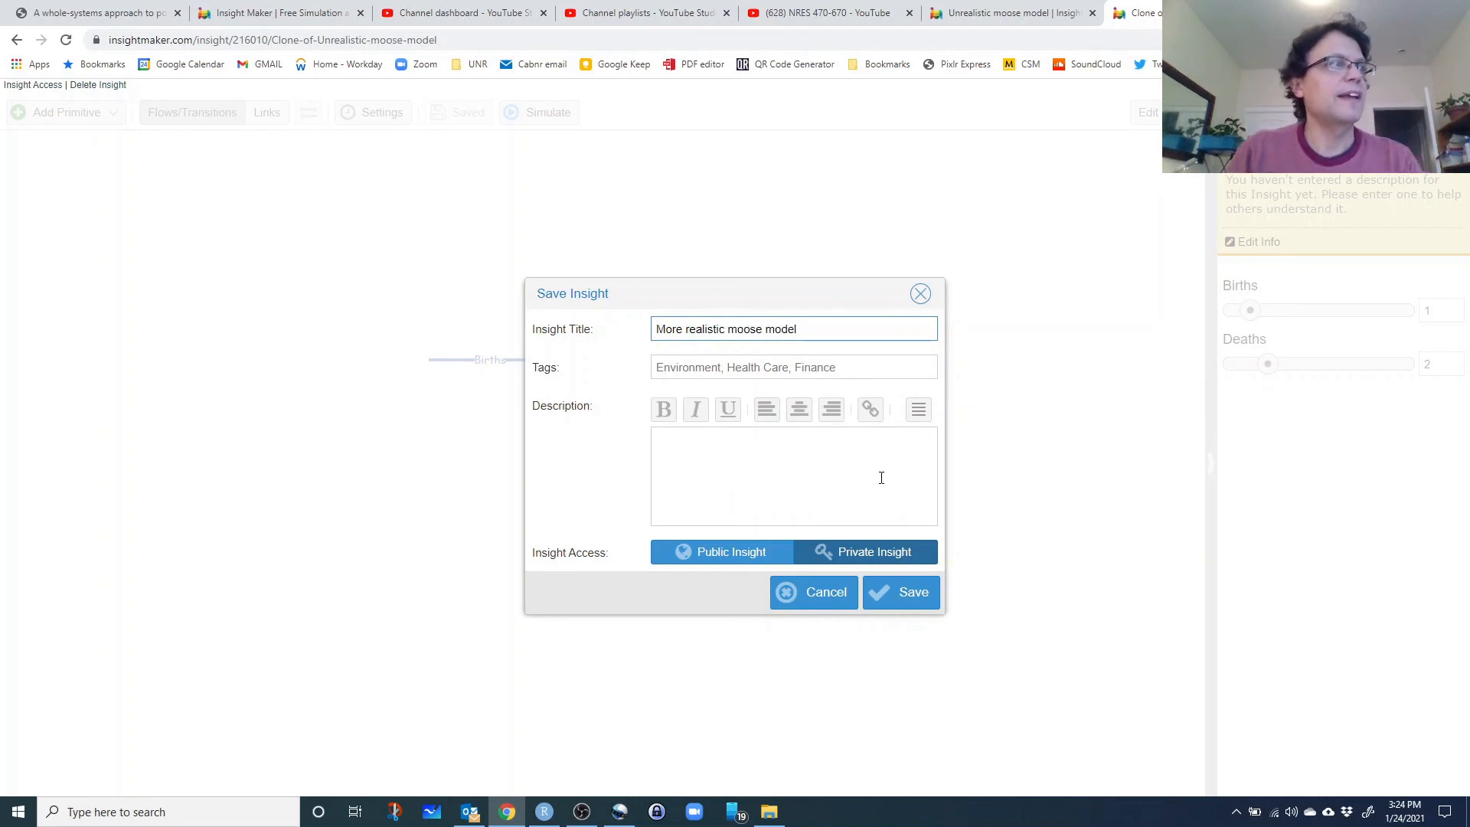
{"action": "left_click", "coordinate": [733, 460]}
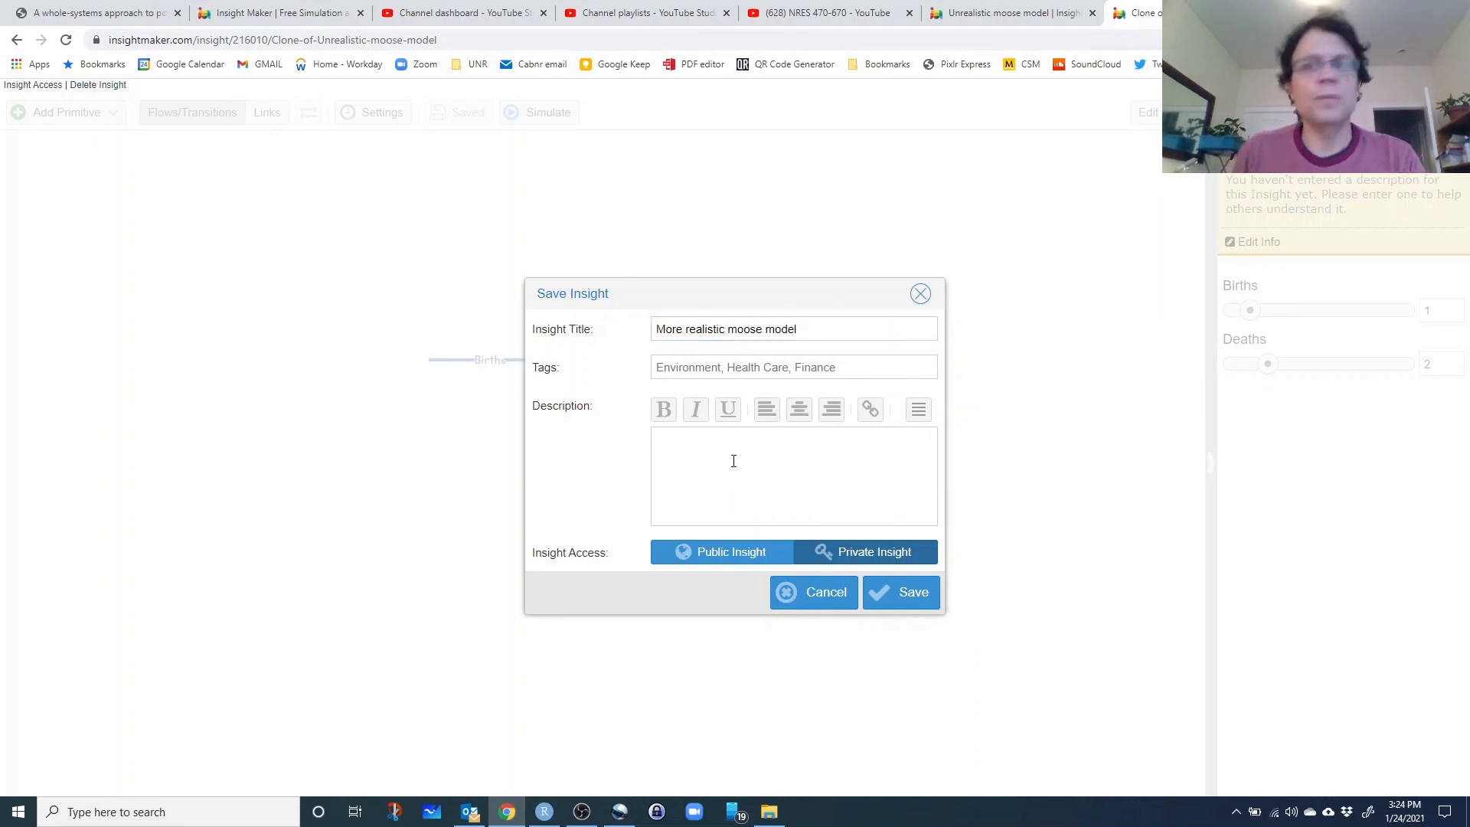
{"action": "left_click", "coordinate": [900, 593]}
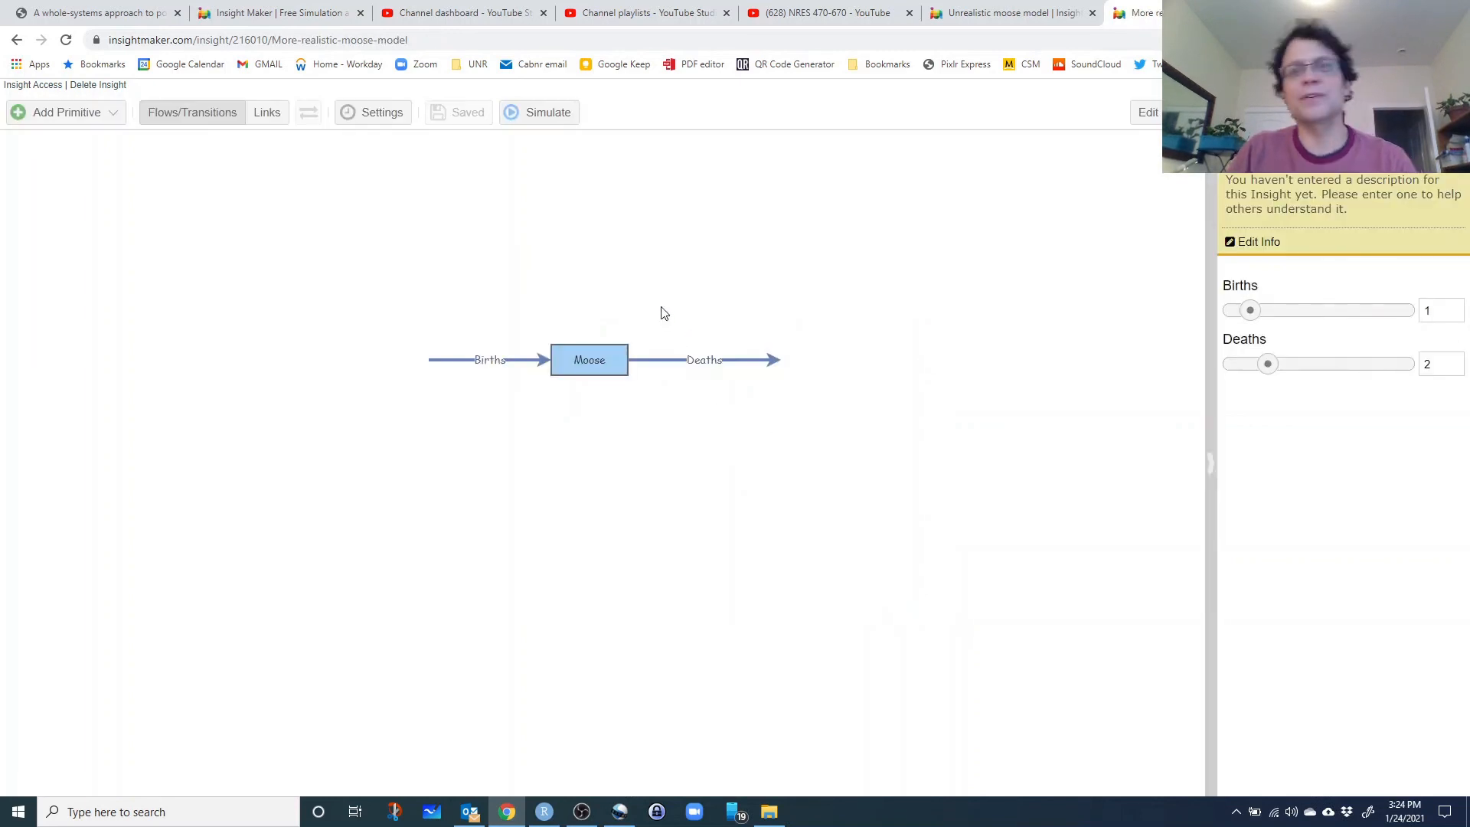
Step: Draw an outgoing flow straight up from the Moose stock
{"action": "left_click_drag", "start_coordinate": [590, 360], "coordinate": [647, 359]}
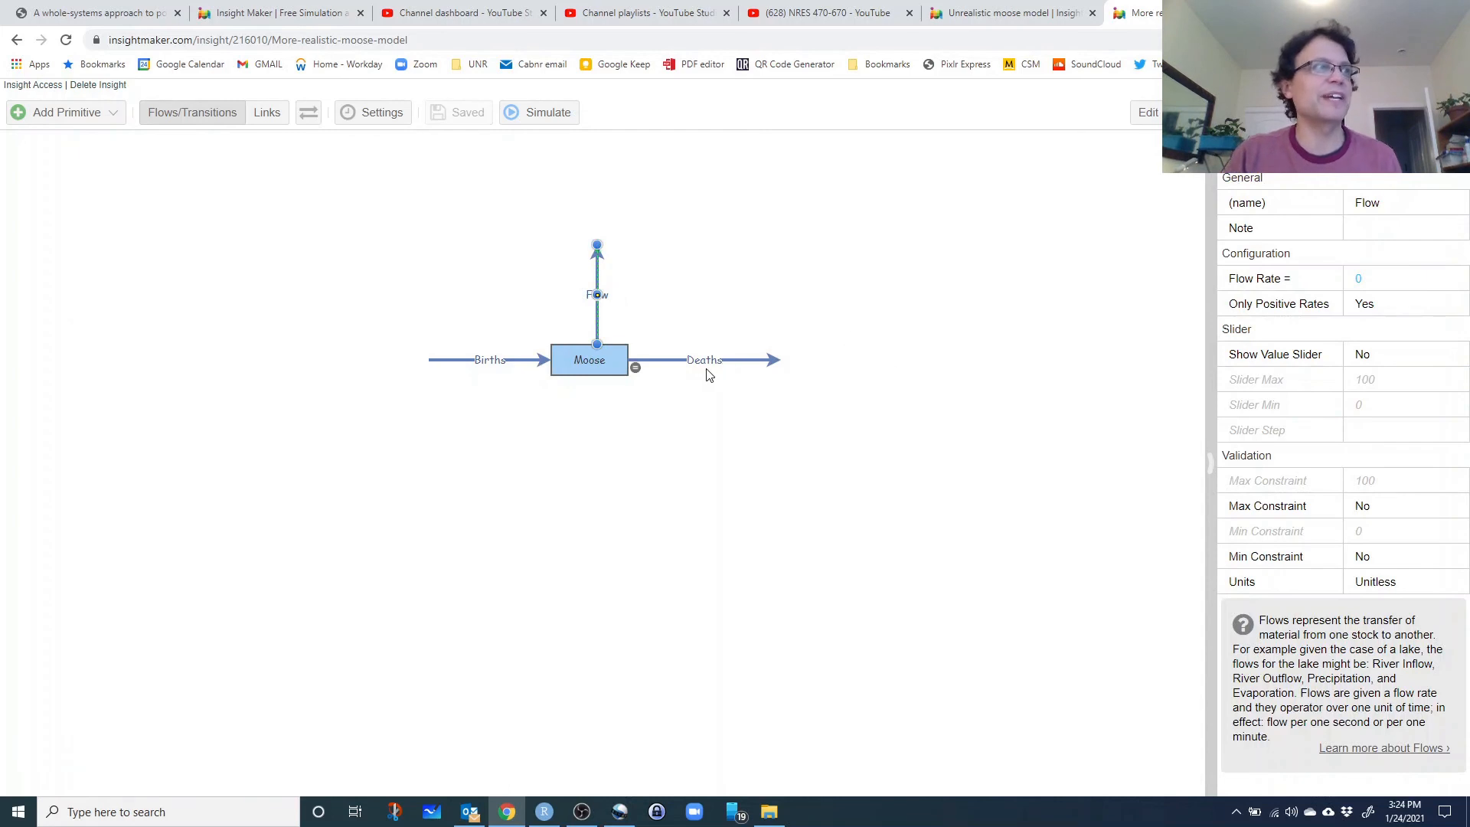
{"action": "left_click", "coordinate": [686, 335]}
Step: Add a variable named "death rate" above the Deaths flow and link it to that flow
{"action": "right_click", "coordinate": [756, 282]}
{"action": "left_click", "coordinate": [782, 311]}
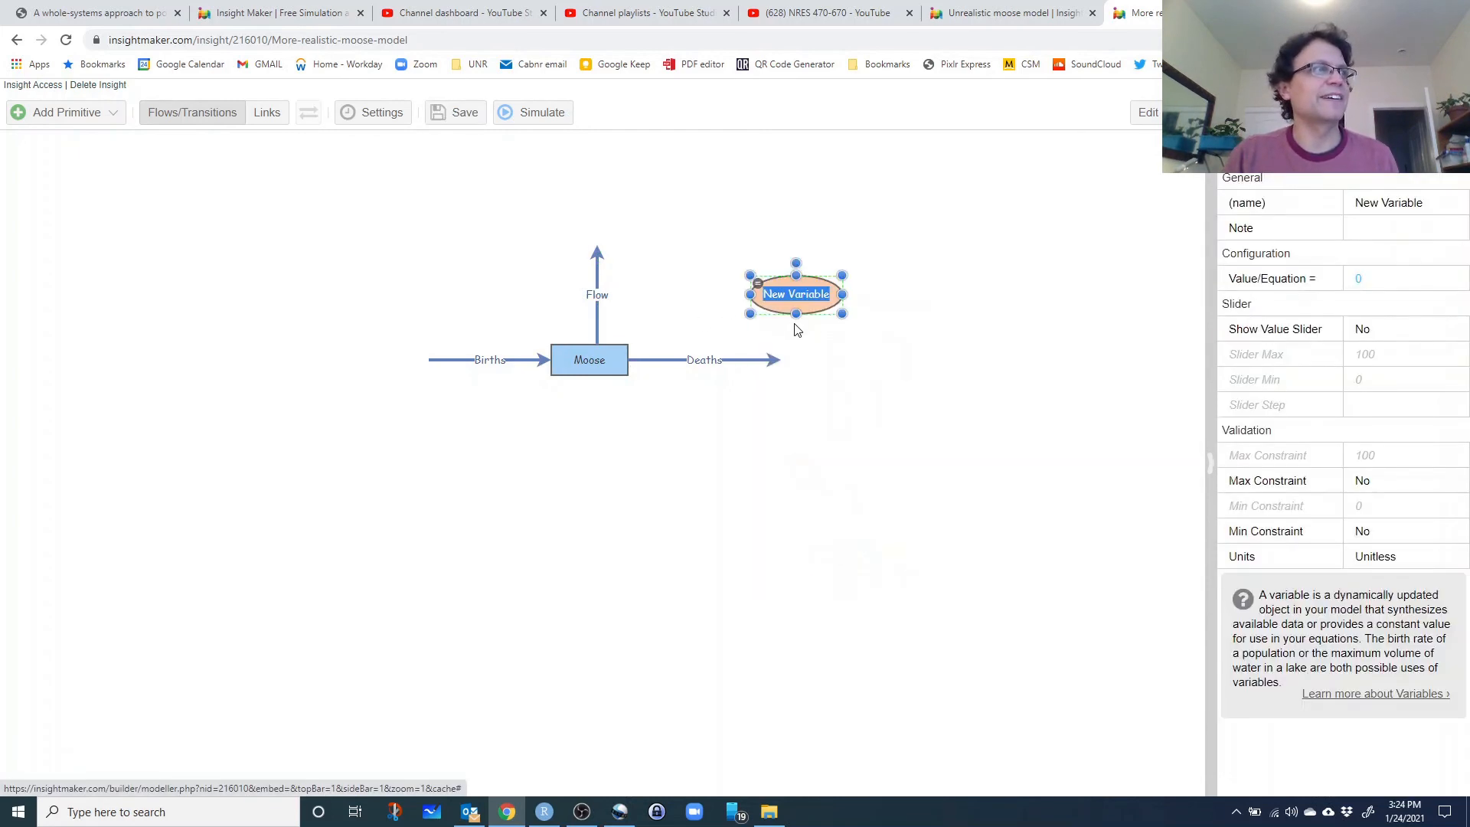
{"action": "type", "text": "be"}
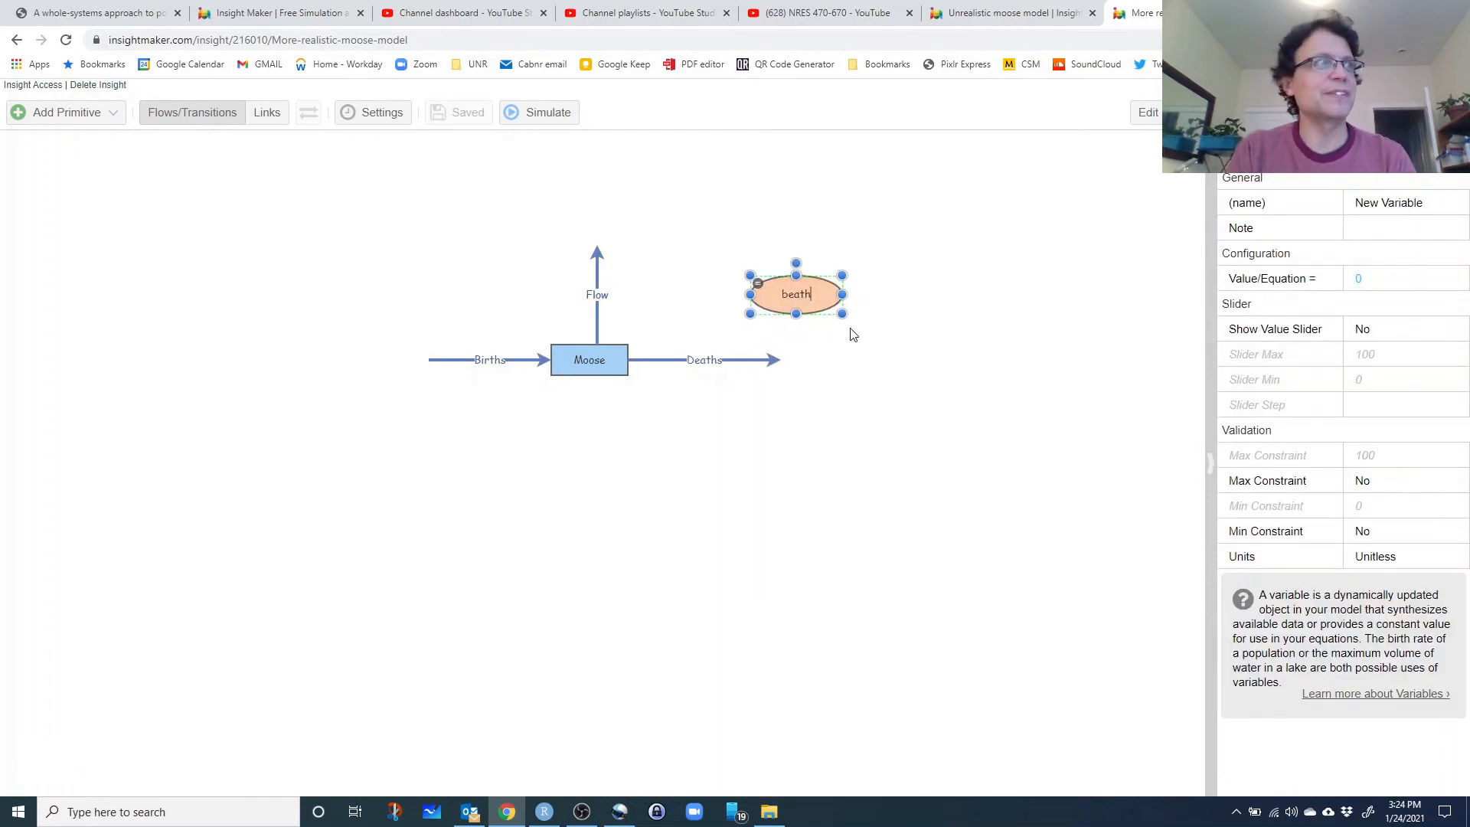
{"action": "key", "text": "BackSpace"}
{"action": "key", "text": "BackSpace"}
{"action": "type", "text": "death rate"}
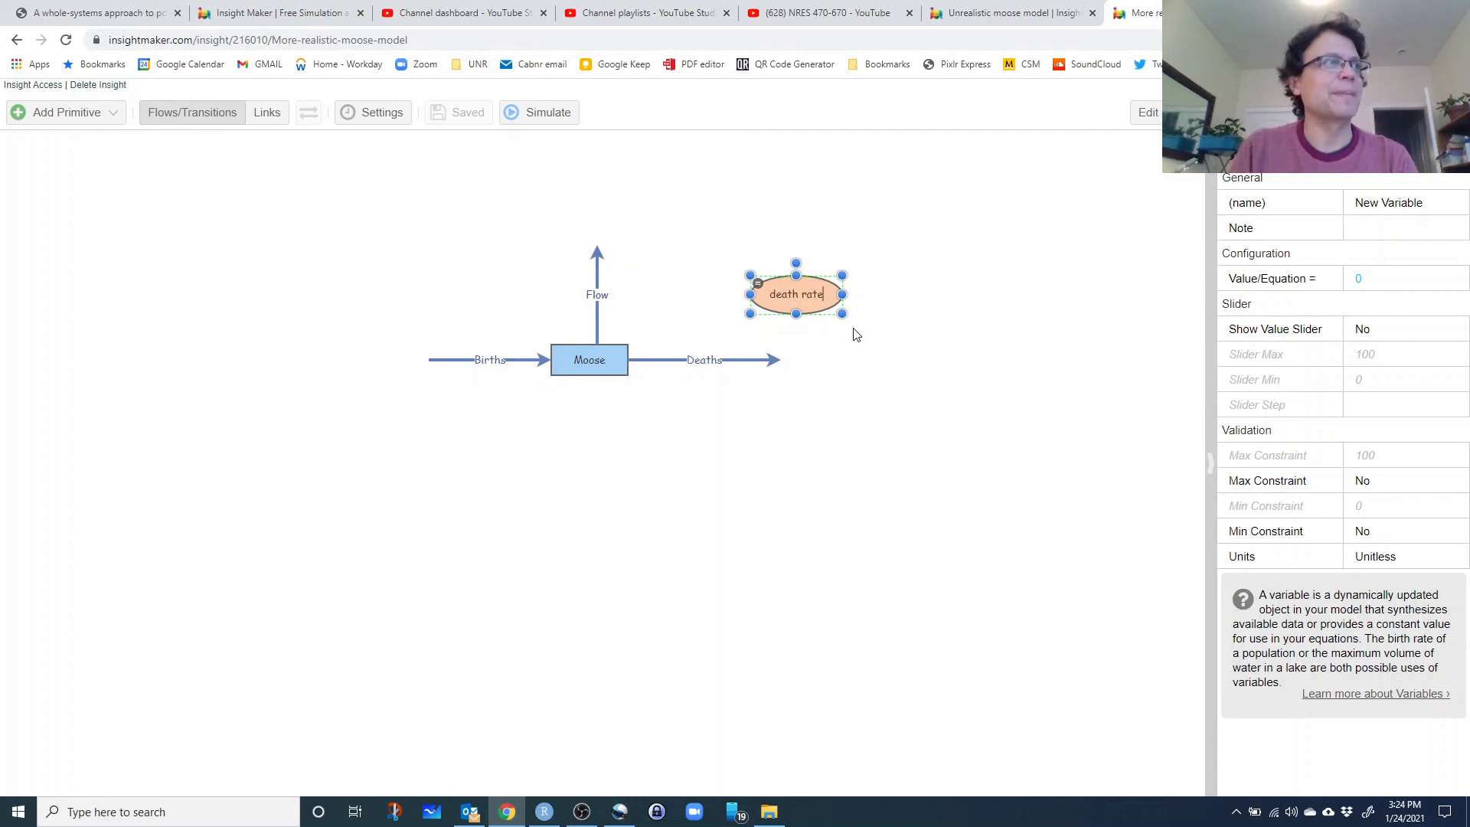
{"action": "left_click", "coordinate": [282, 116]}
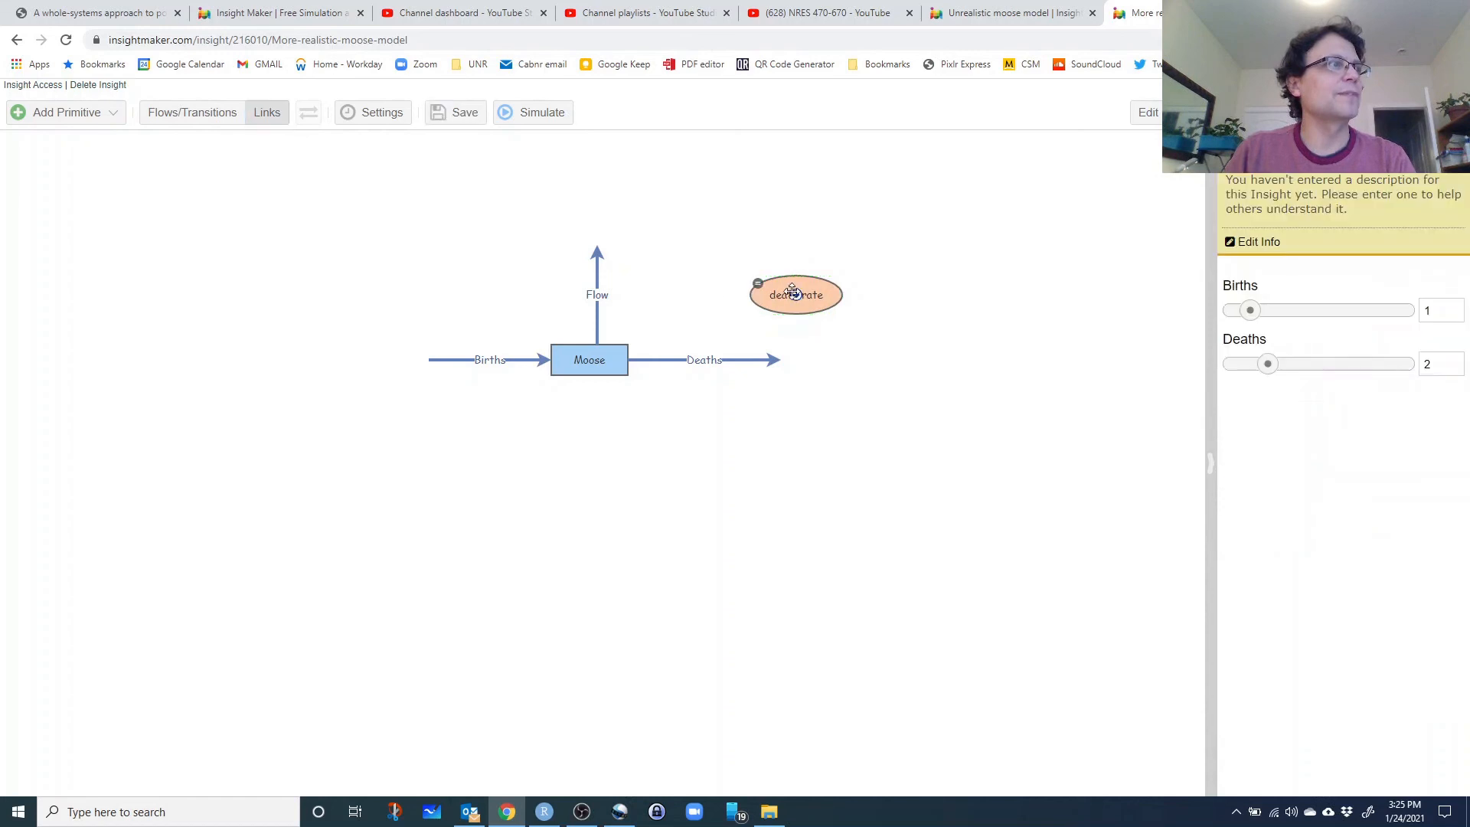
{"action": "left_click_drag", "start_coordinate": [768, 304], "coordinate": [705, 361]}
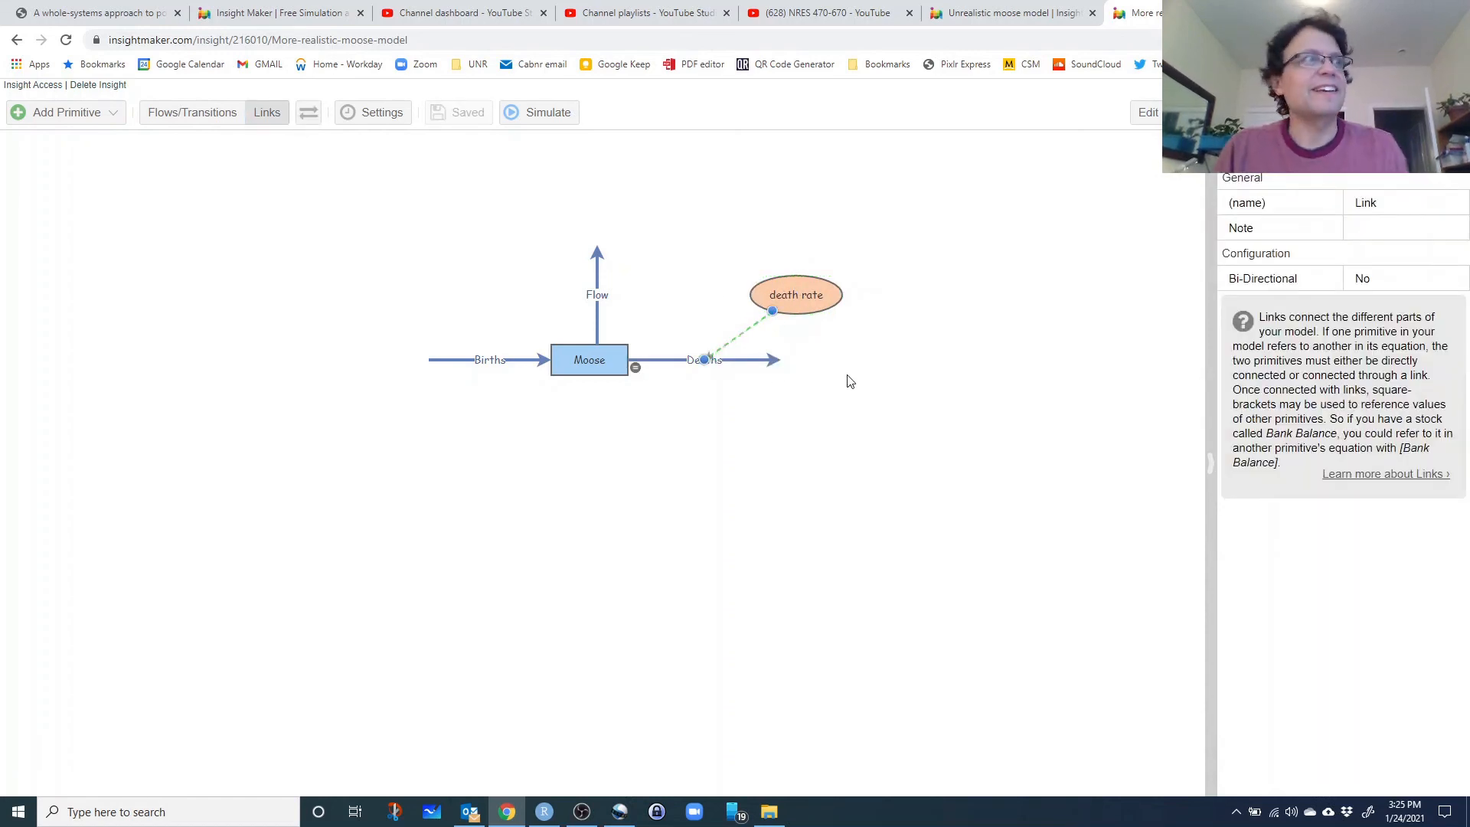
Step: Go to the insightmaker.com home page and reopen the More realistic moose model insight to view its diagram
{"action": "left_click", "coordinate": [246, 42]}
{"action": "left_click", "coordinate": [201, 40]}
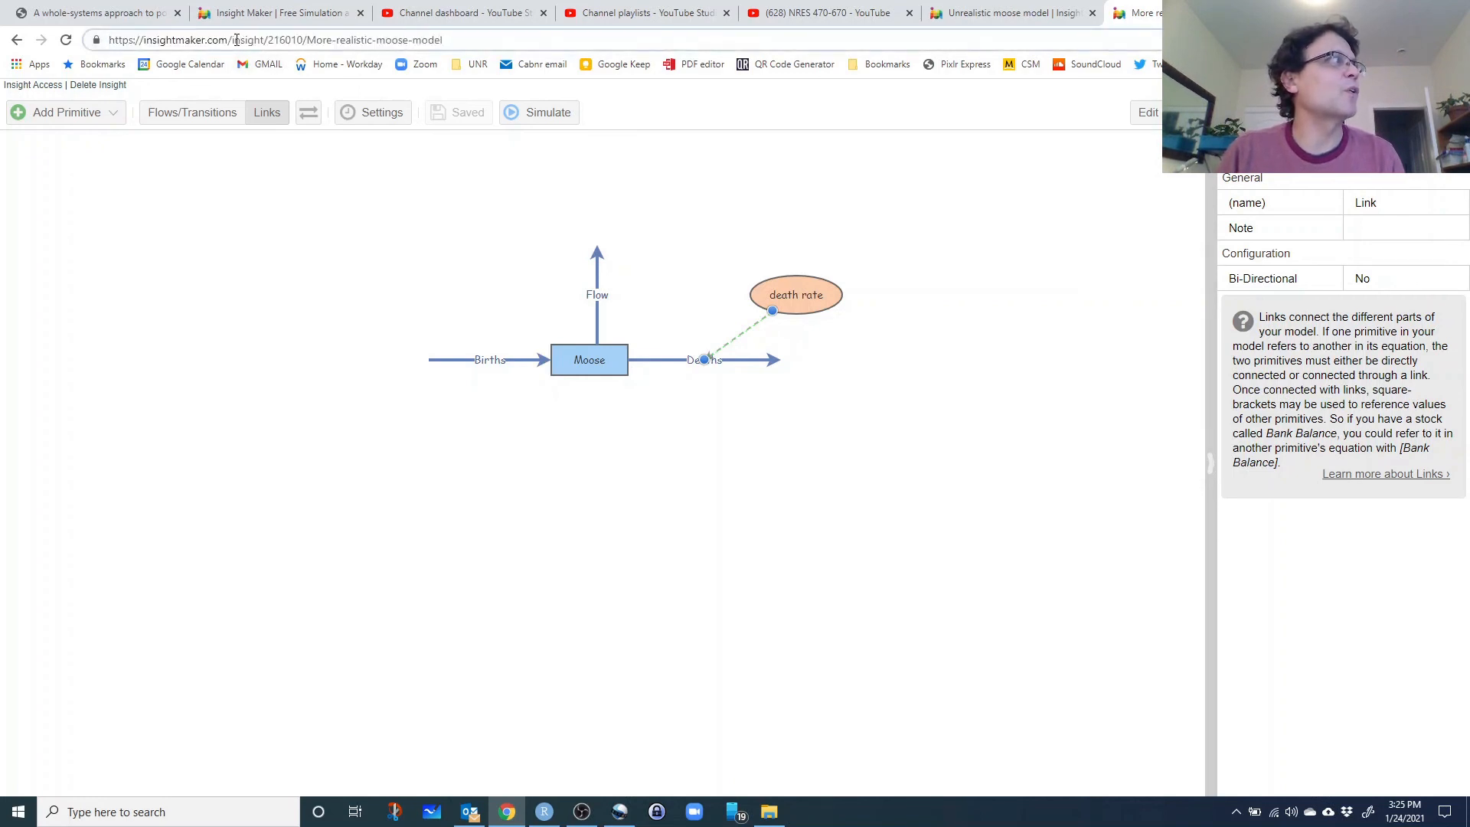
{"action": "left_click_drag", "start_coordinate": [232, 40], "coordinate": [450, 41]}
{"action": "key", "text": "BackSpace"}
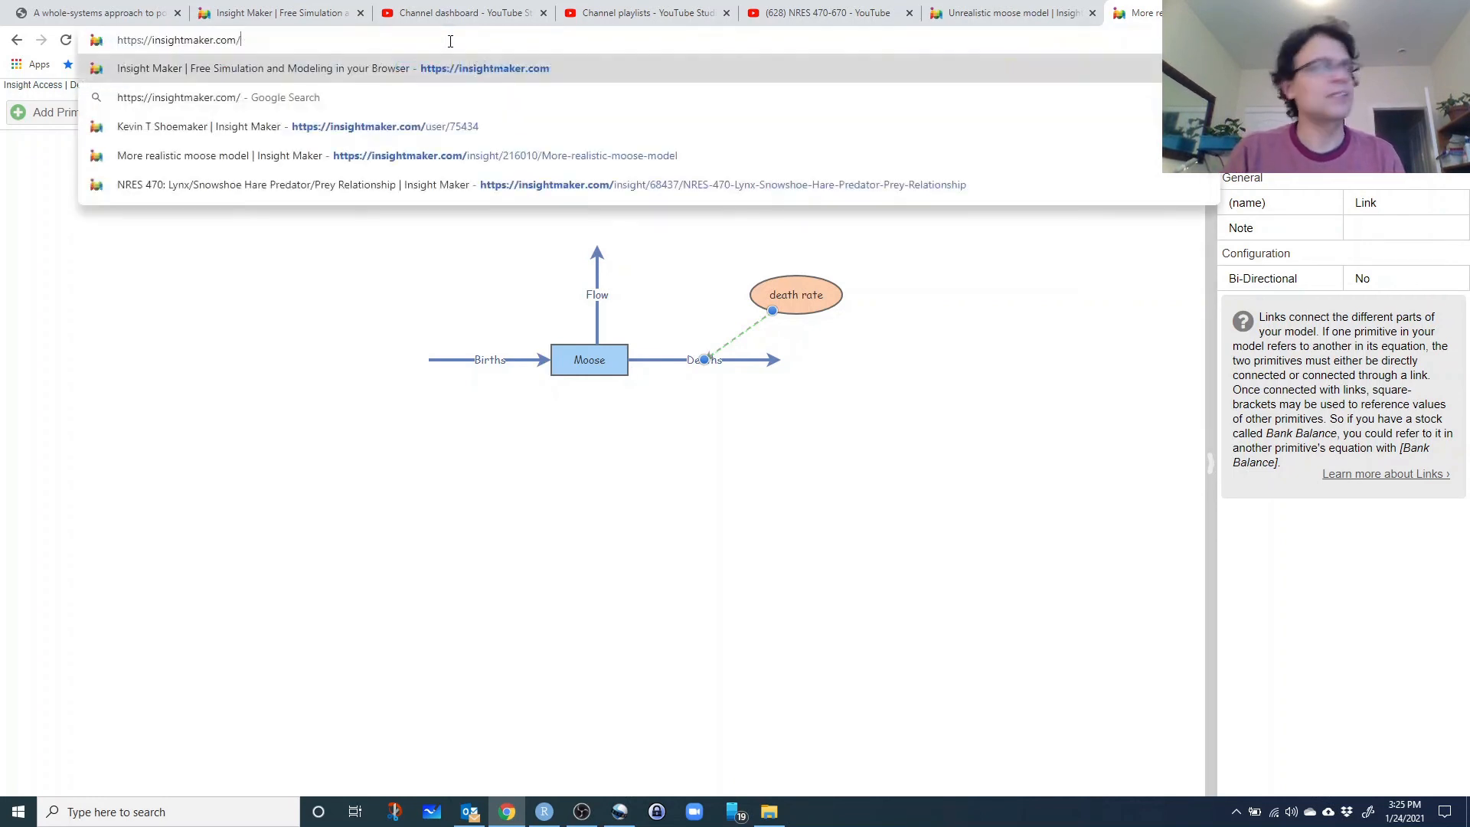
{"action": "key", "text": "Return"}
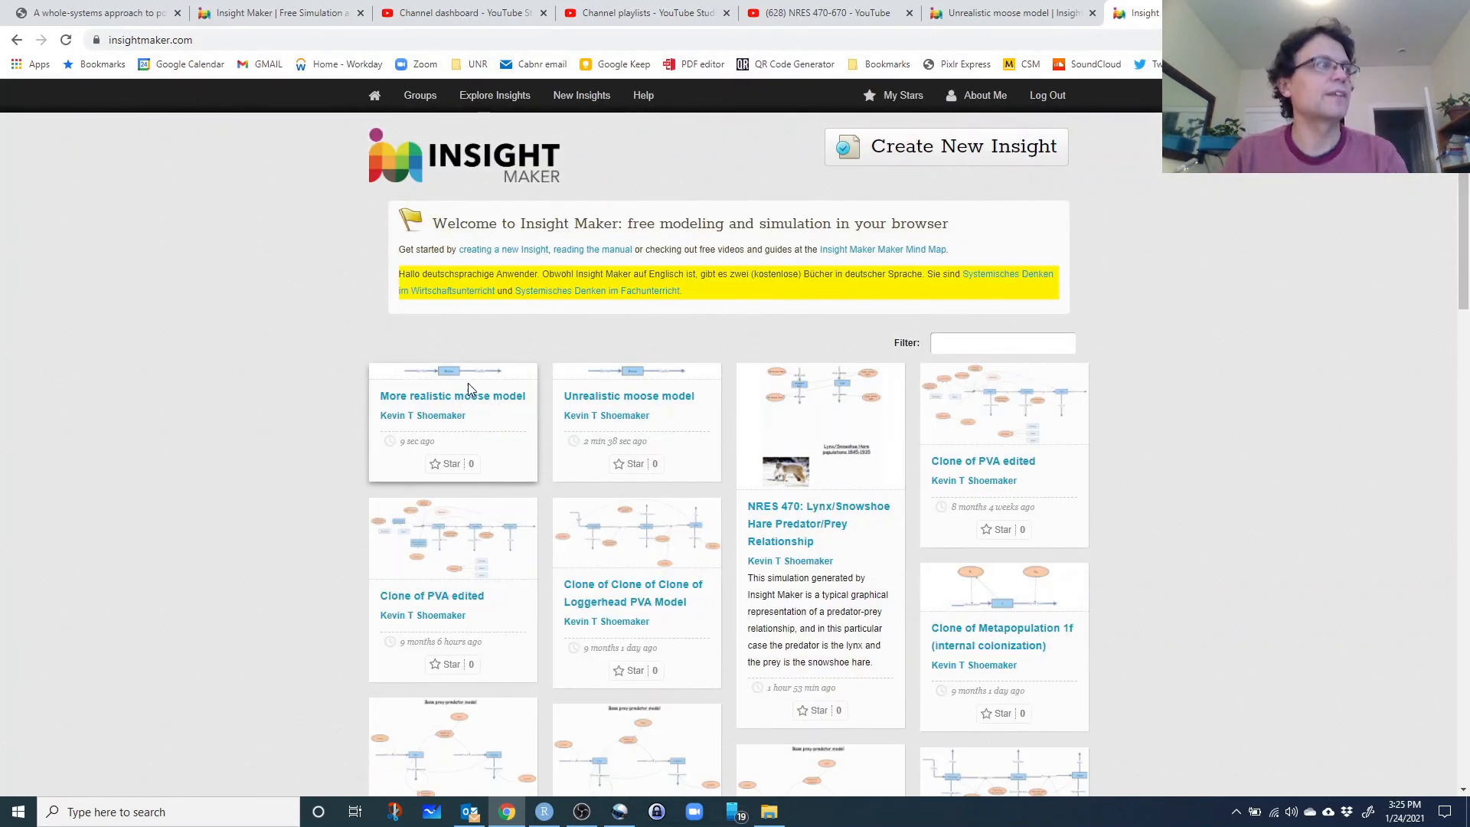
{"action": "left_click", "coordinate": [442, 397]}
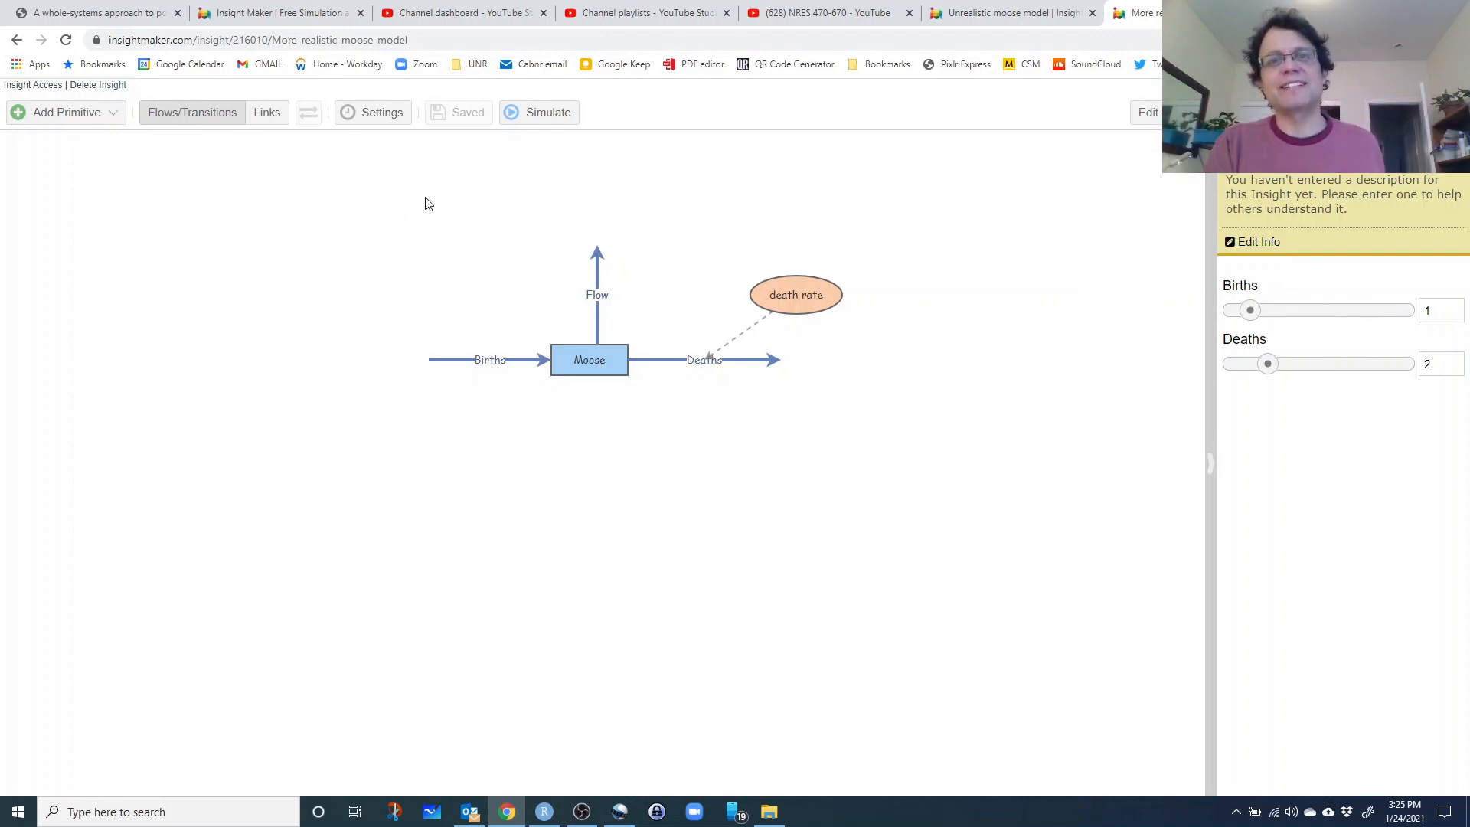
{"action": "left_click_drag", "start_coordinate": [398, 201], "coordinate": [1090, 507]}
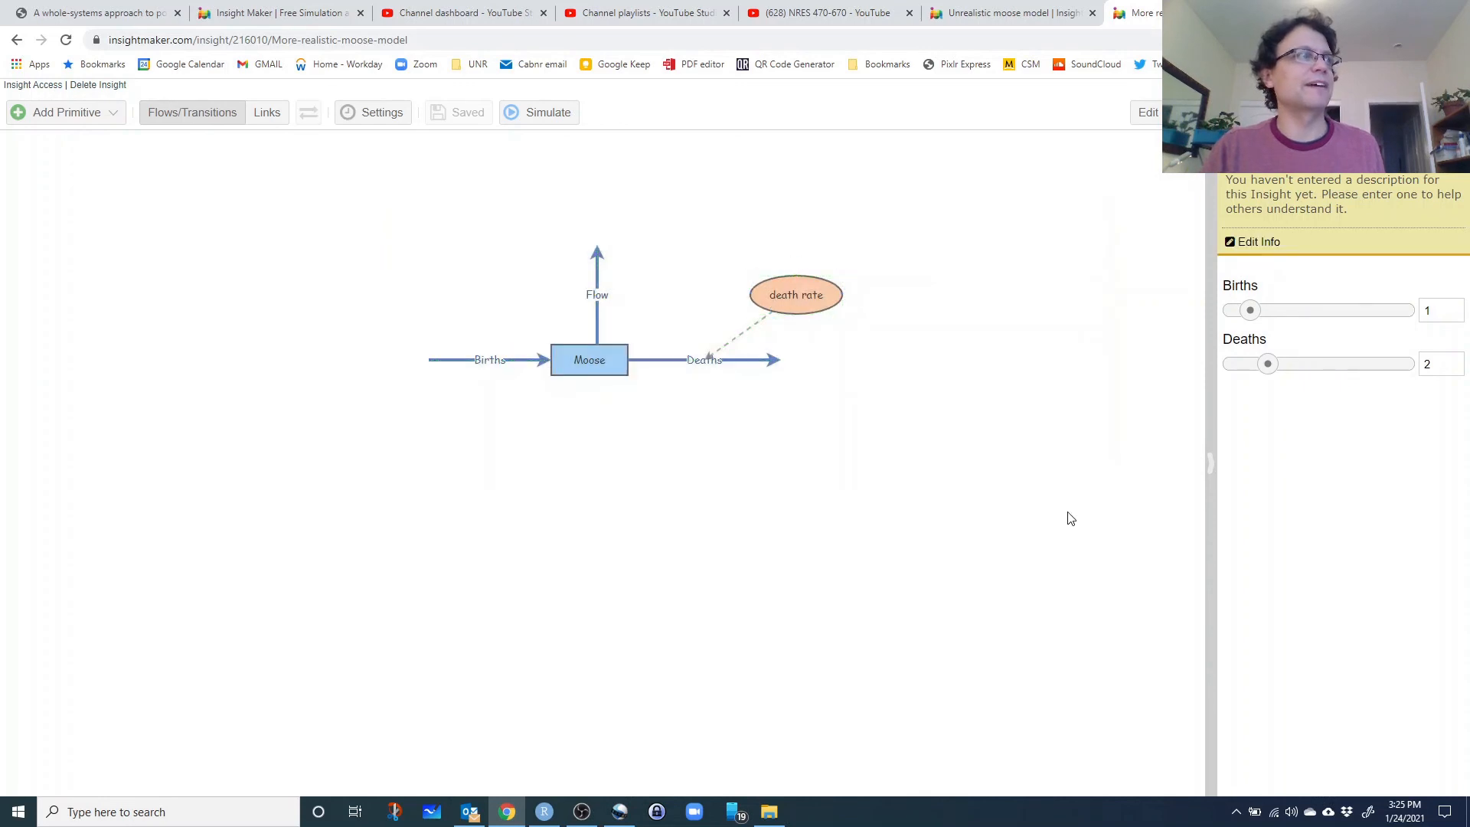
Step: Return to the list of saved insights and open the Unrealistic moose model
{"action": "left_click", "coordinate": [16, 39]}
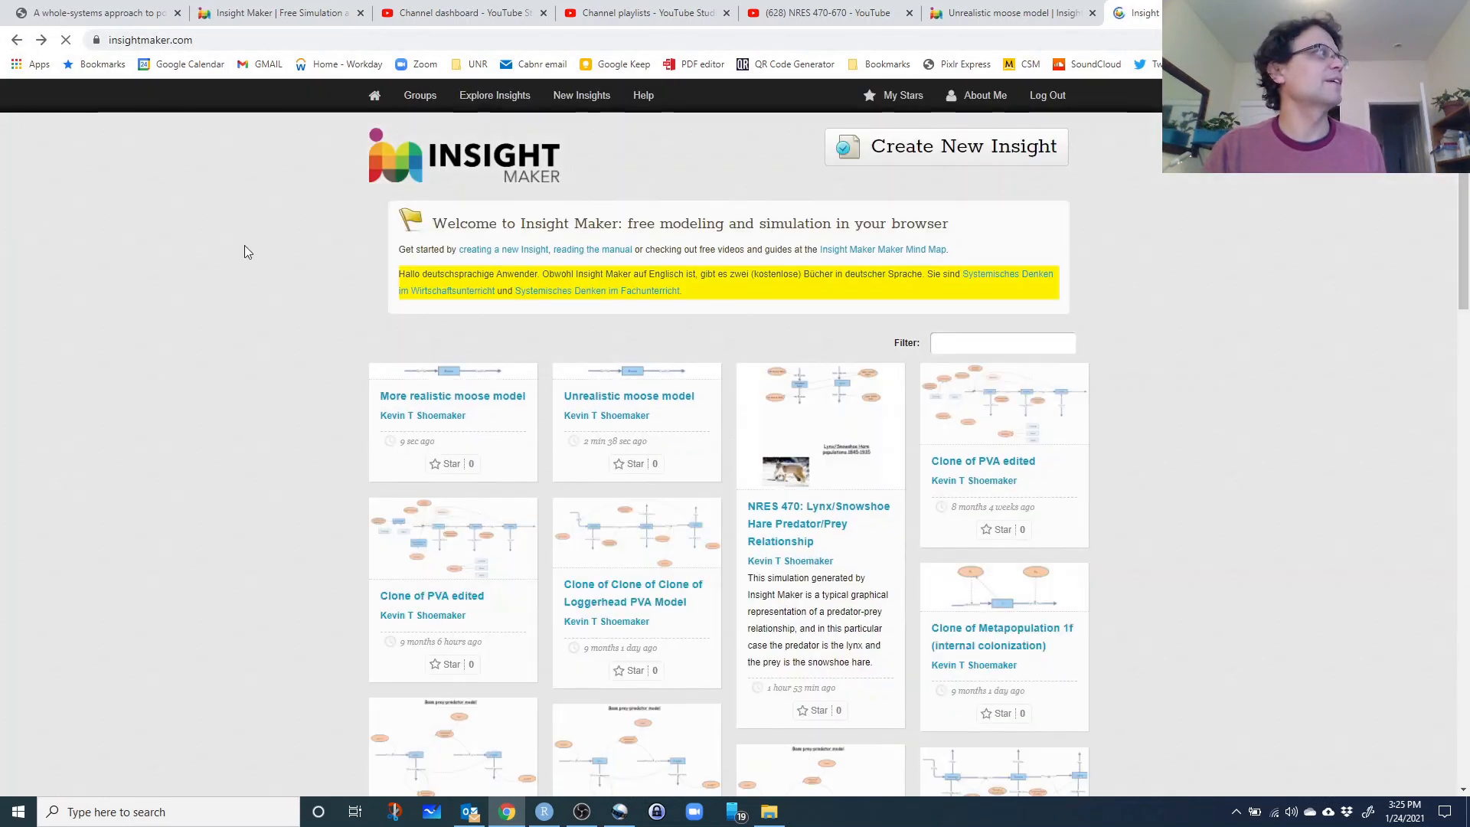
{"action": "left_click", "coordinate": [621, 401]}
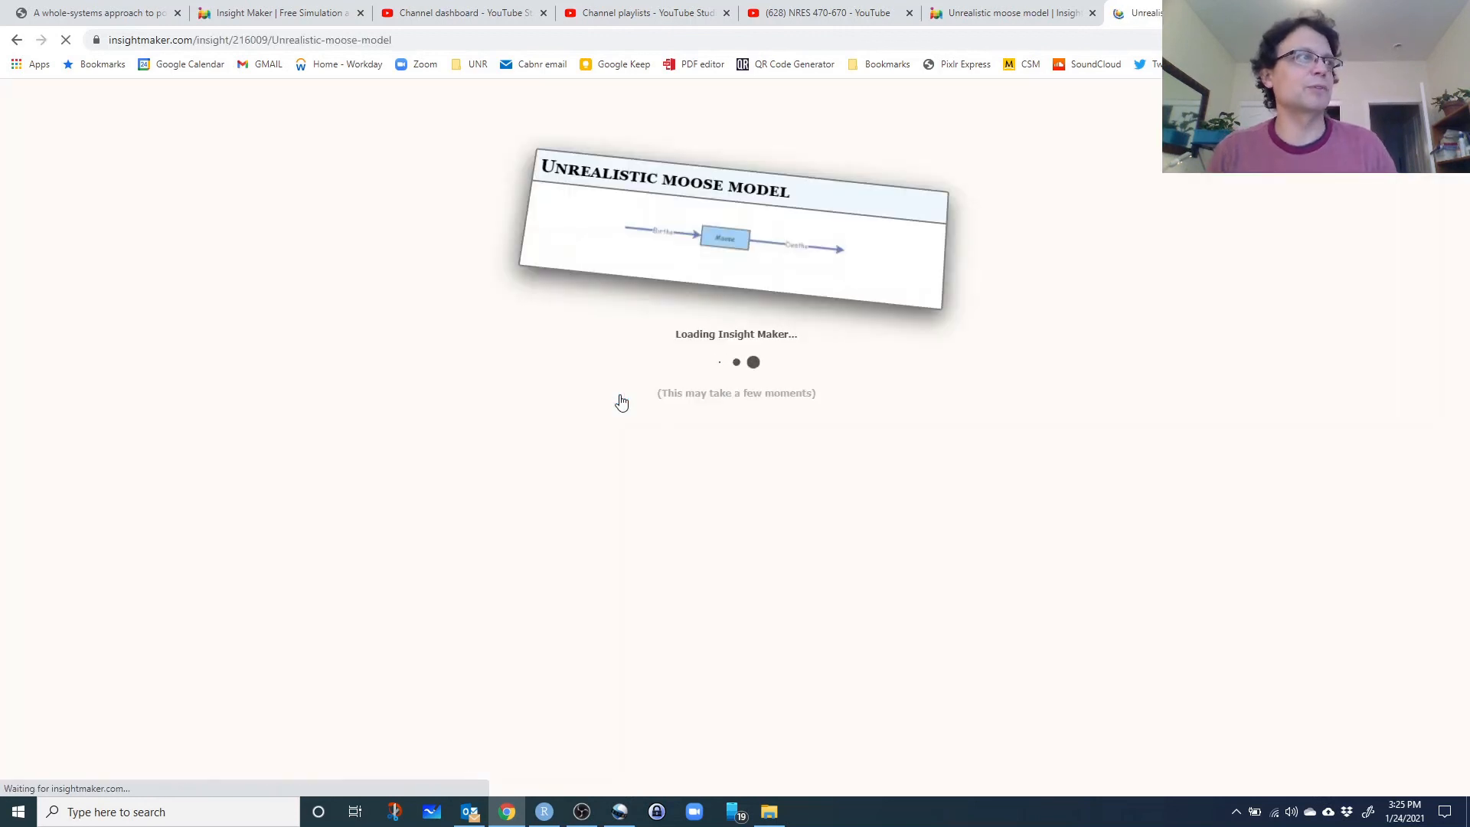